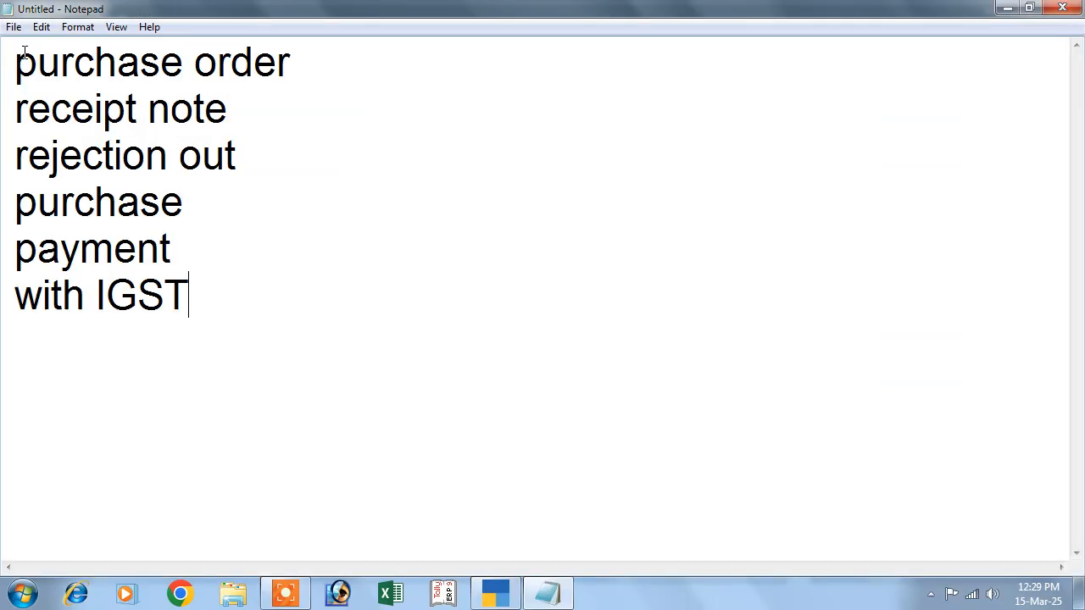
# Review the list of purchase cycle stages in the note, from purchase order through payment, including the IGST requirement.
pyautogui.moveTo(19, 66); pyautogui.dragTo(290, 64)
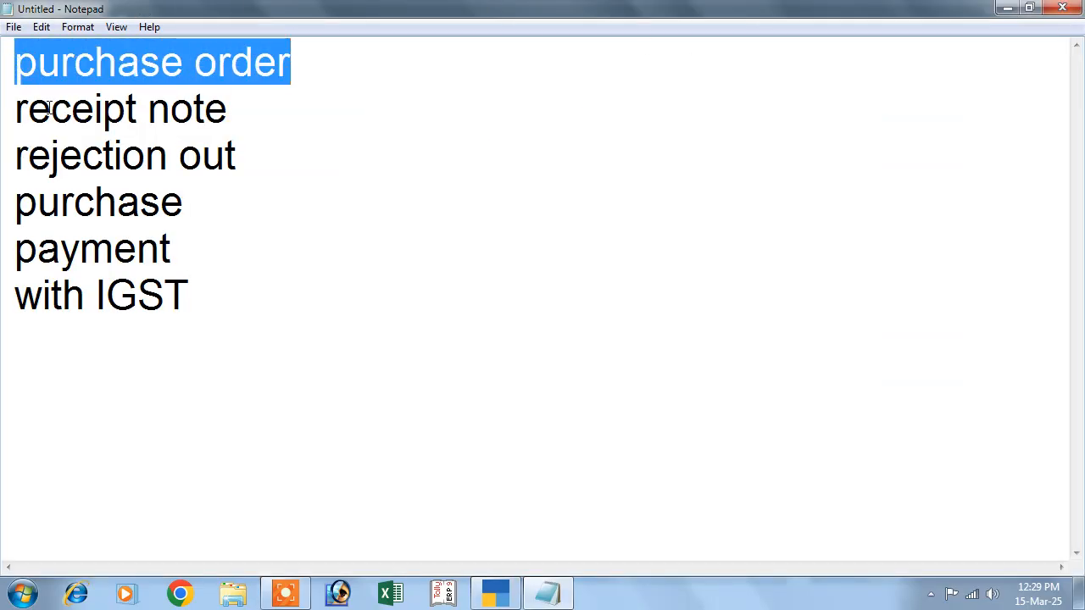
pyautogui.moveTo(12, 161); pyautogui.dragTo(260, 162)
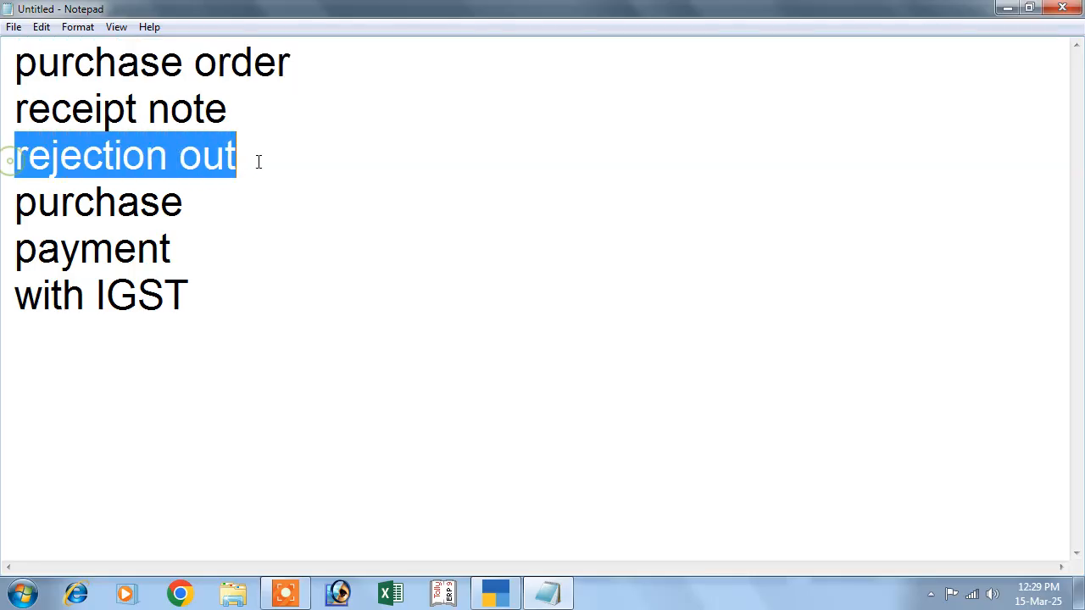
pyautogui.moveTo(15, 204); pyautogui.dragTo(203, 206)
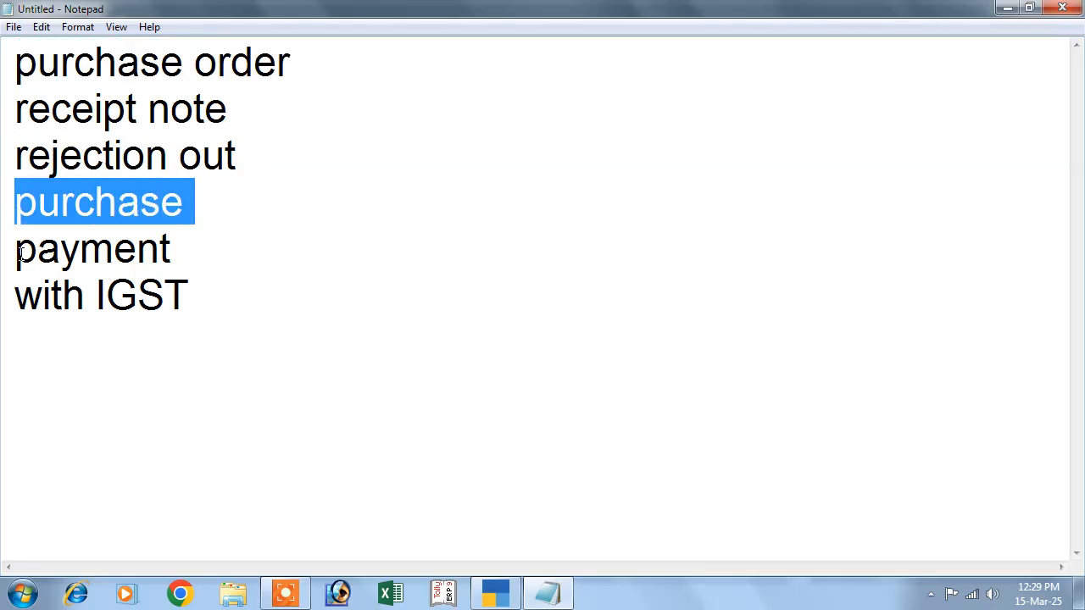
pyautogui.moveTo(20, 255); pyautogui.dragTo(192, 254)
pyautogui.moveTo(94, 288); pyautogui.dragTo(211, 297)
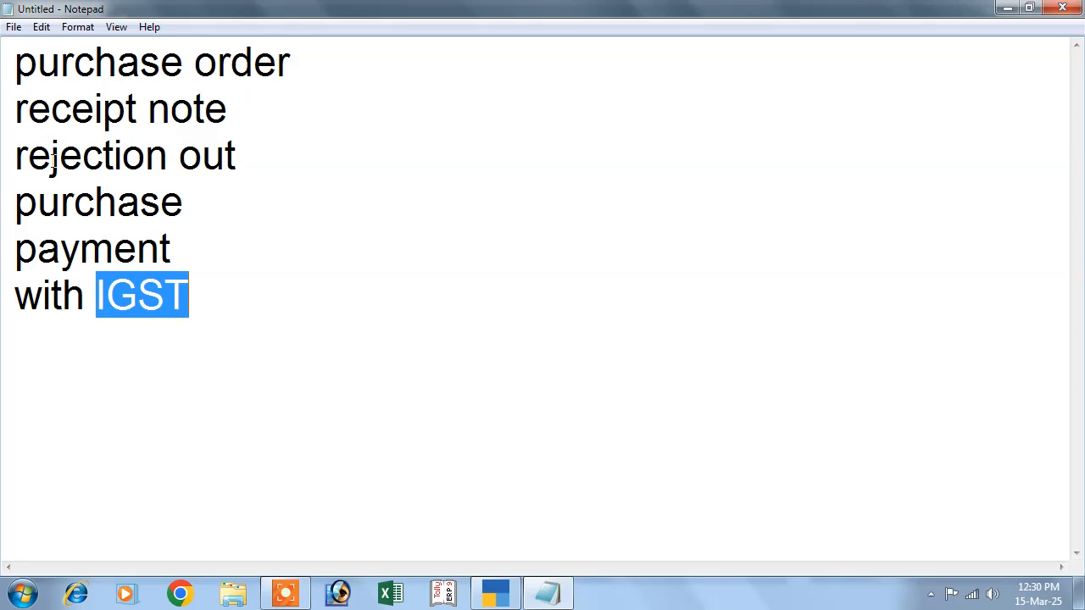
pyautogui.moveTo(17, 158); pyautogui.dragTo(241, 178)
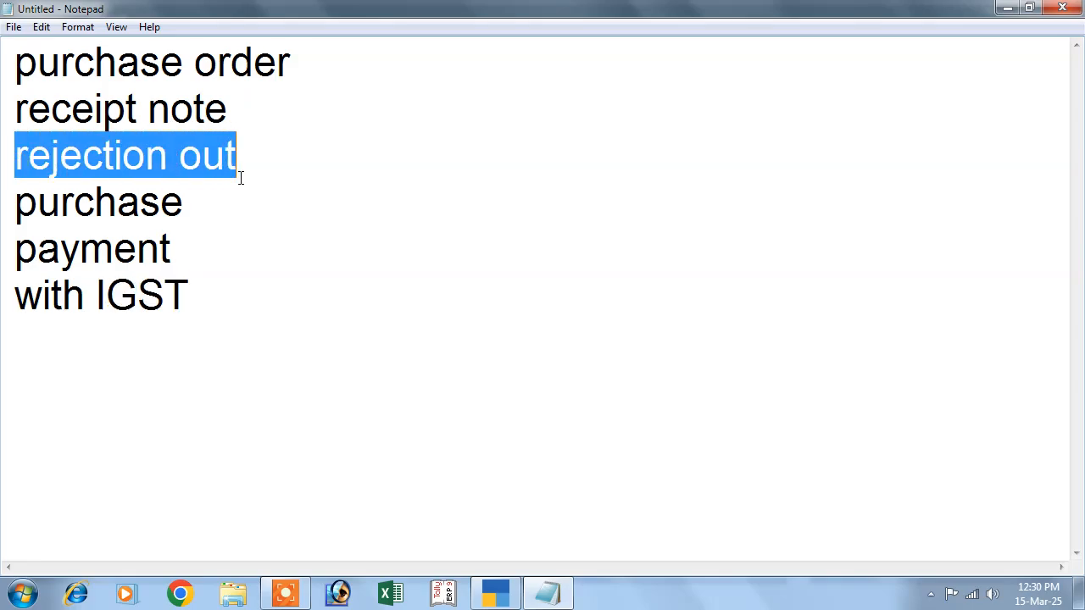
pyautogui.moveTo(19, 217); pyautogui.dragTo(198, 210)
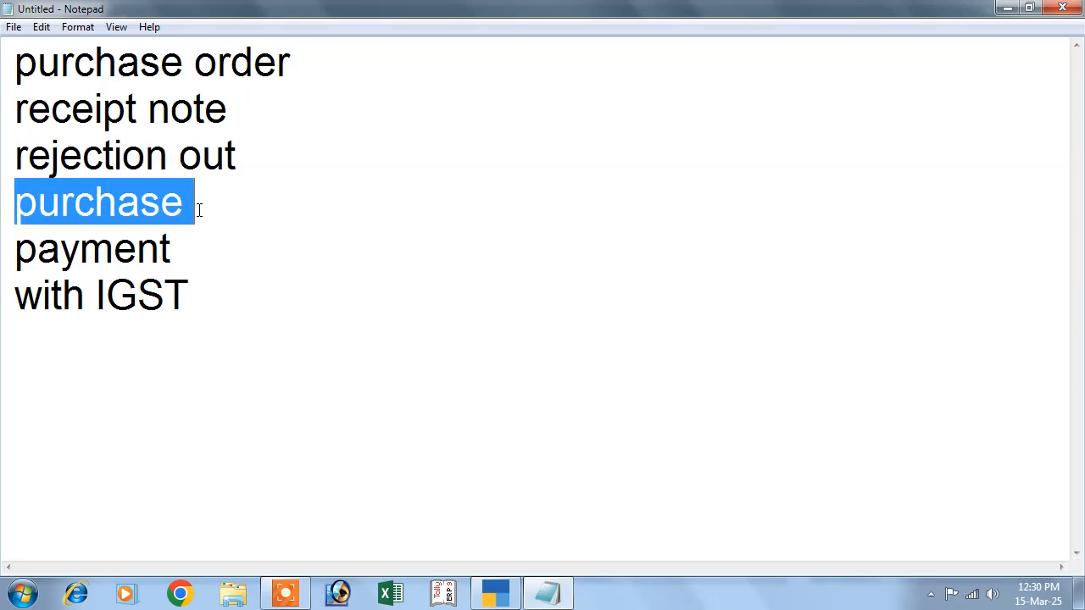
pyautogui.moveTo(20, 254); pyautogui.dragTo(191, 263)
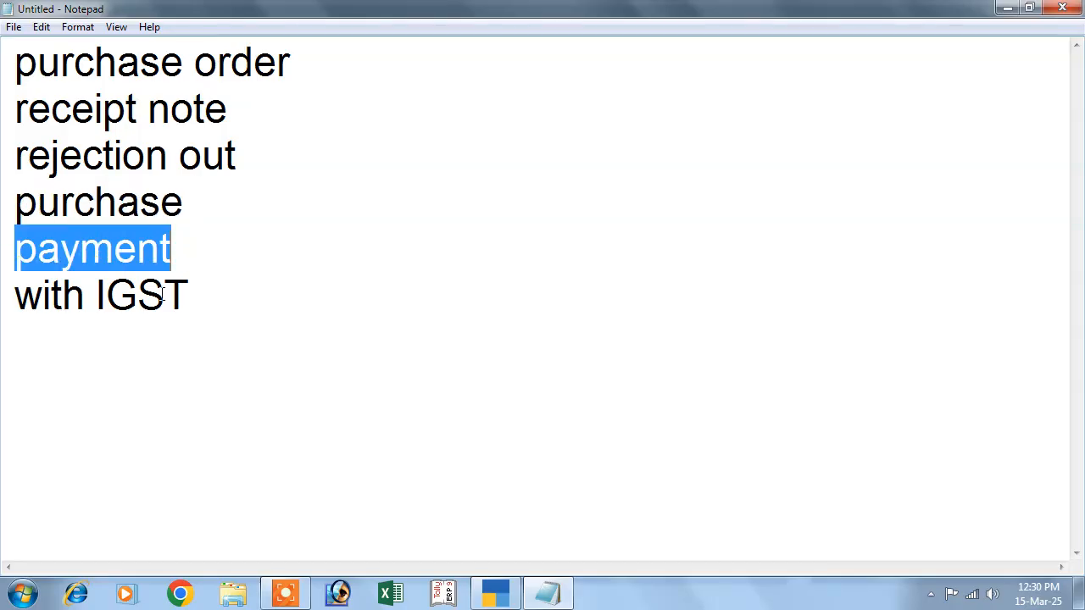
# Switch to TallyPrime and enable Goods and Services Tax (GST) in the features of company Abc.
pyautogui.click(495, 593)
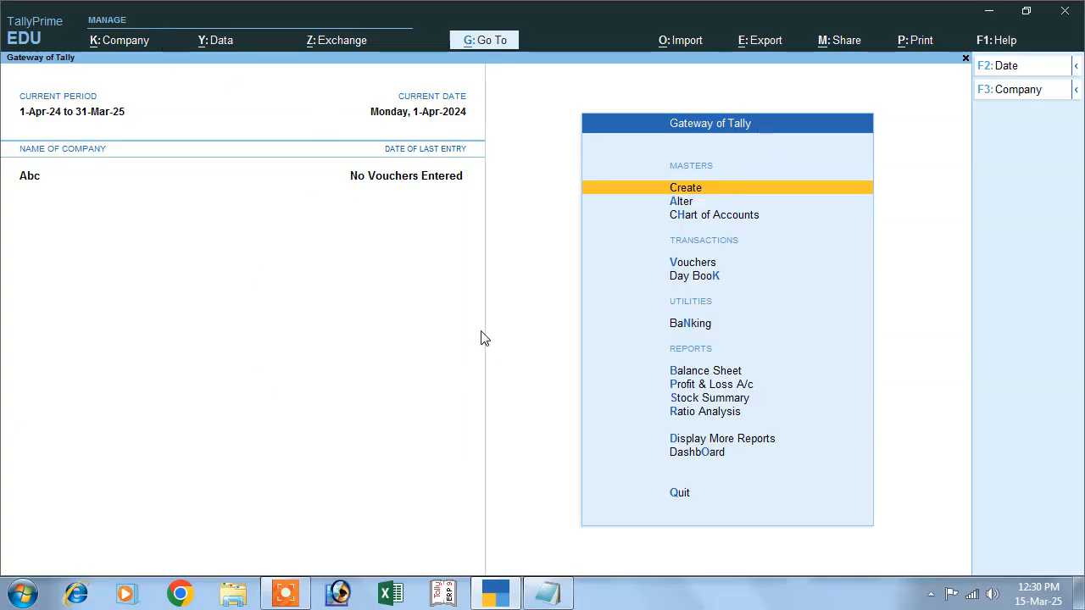
pyautogui.click(116, 43)
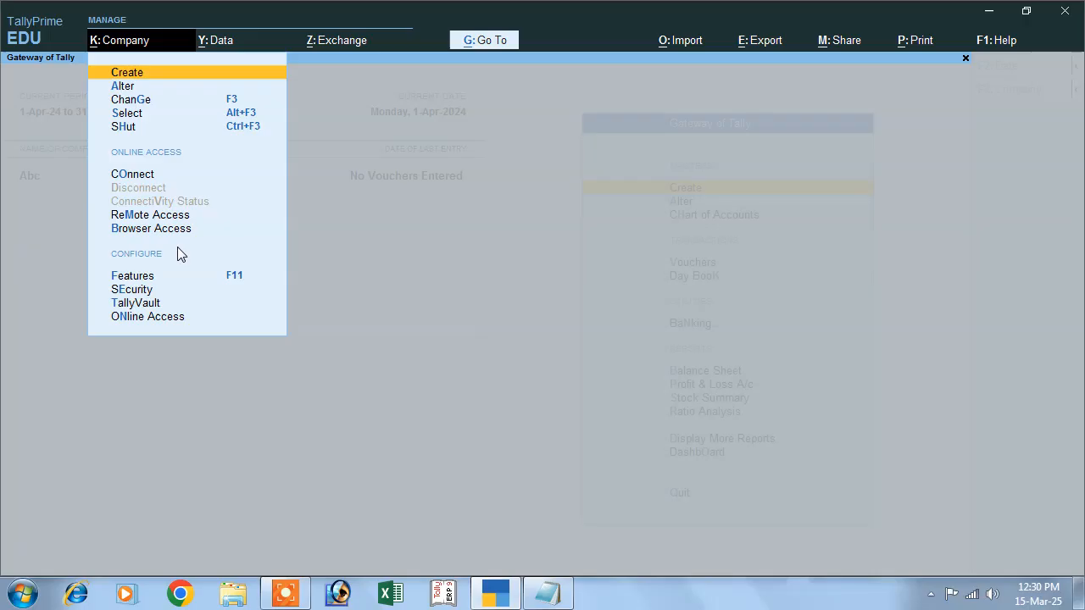
pyautogui.click(229, 273)
pyautogui.click(835, 206)
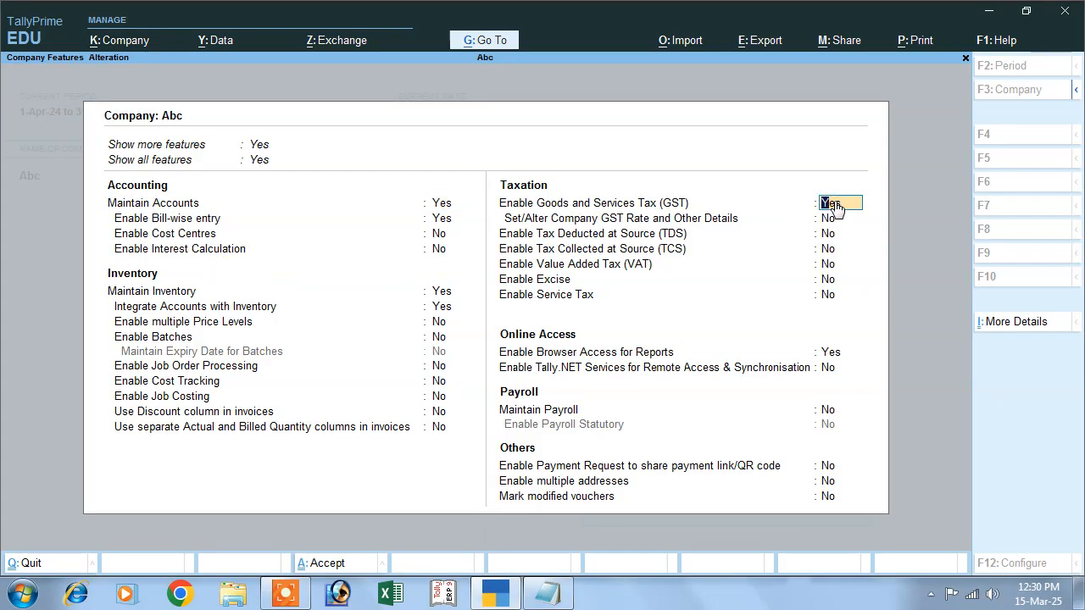
pyautogui.write('y')
pyautogui.press('Return')
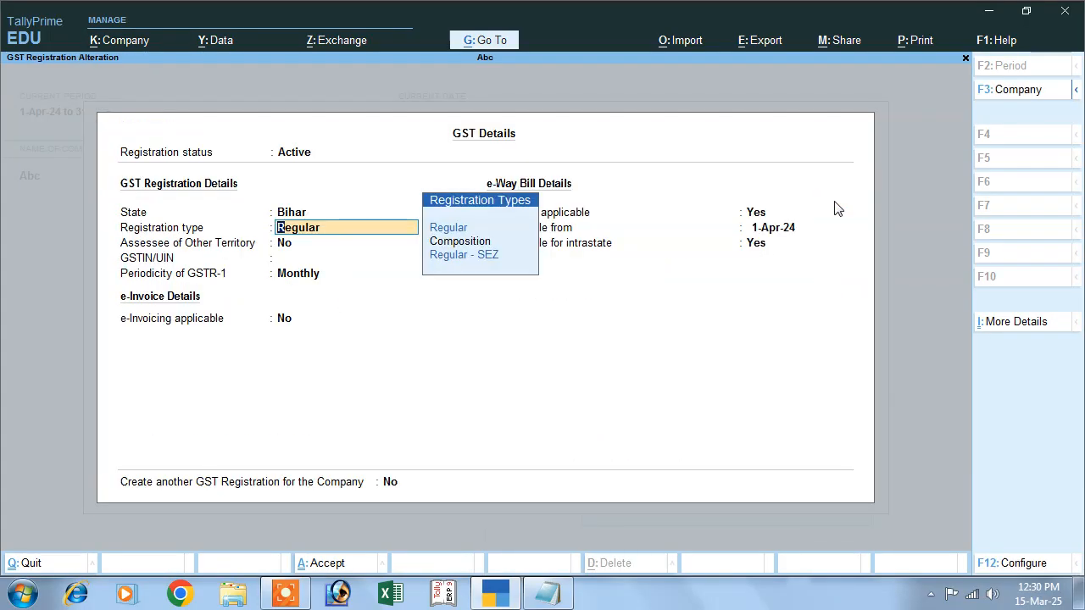
# Complete the company's GST details with Regular registration, the GSTIN/UIN and monthly GSTR-1 periodicity, and save them.
pyautogui.press('Return')
pyautogui.press('Return')
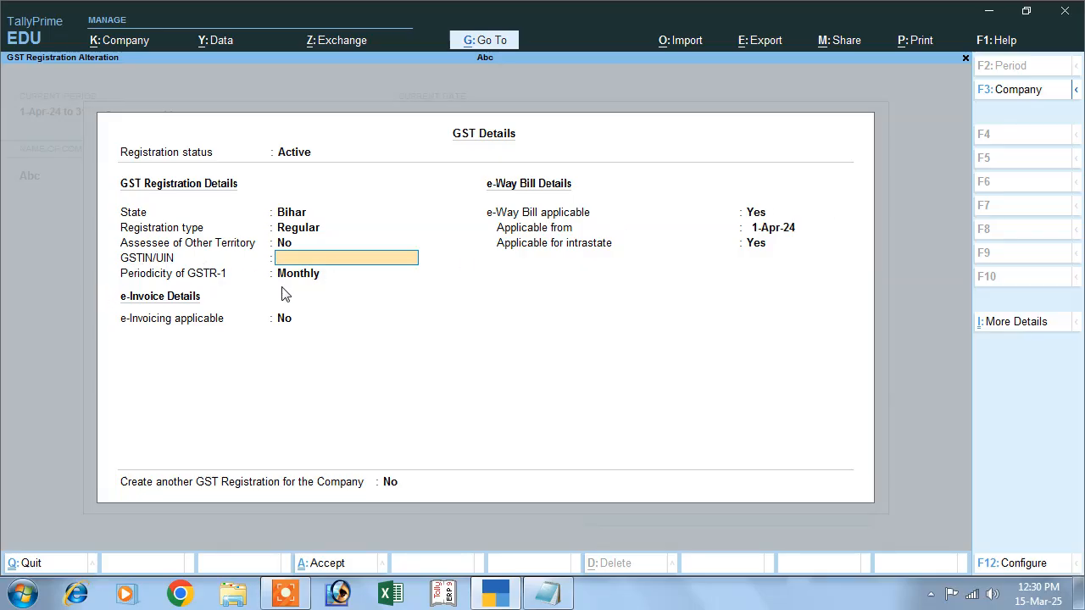
pyautogui.write('DS5FDS54FD5S465')
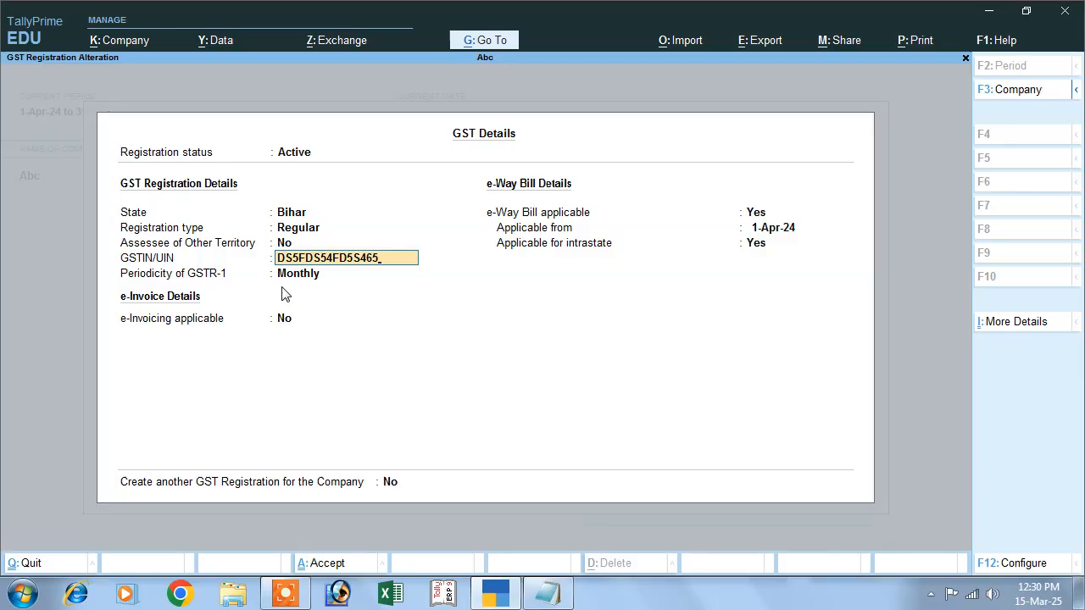
pyautogui.press('Return')
pyautogui.press('Return')
pyautogui.press('Return')
pyautogui.press('Return')
pyautogui.press('Return')
pyautogui.press('Return')
pyautogui.press('Return')
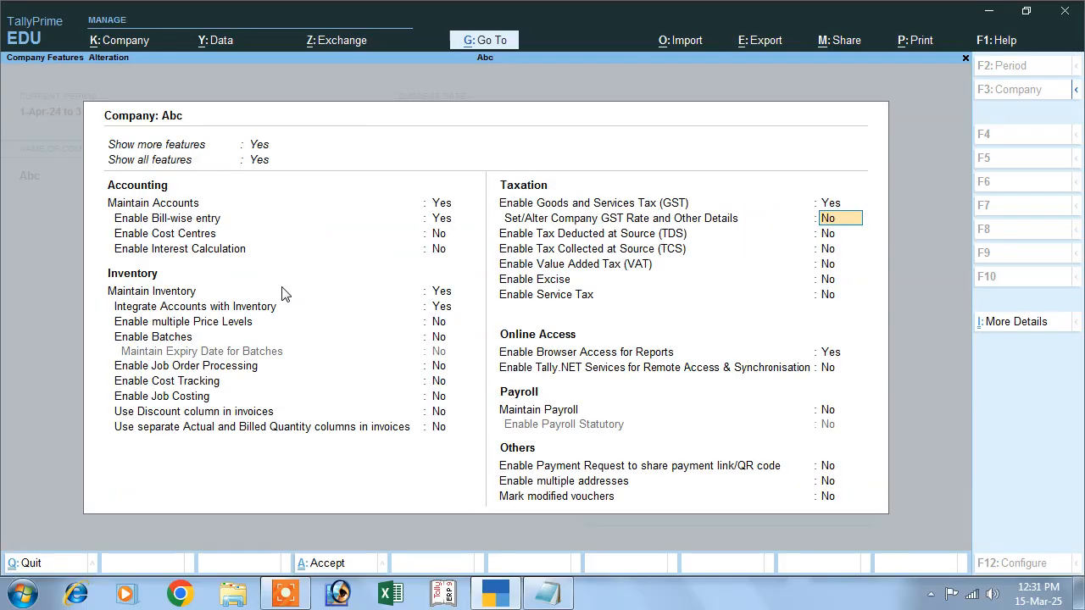
# Accept the default values of the remaining company features and save the feature settings.
pyautogui.press('Return')
pyautogui.press('Return')
pyautogui.press('Return')
pyautogui.press('Return')
pyautogui.press('Return')
pyautogui.press('Return')
pyautogui.press('Return')
pyautogui.press('Return')
pyautogui.press('Return')
pyautogui.press('Return')
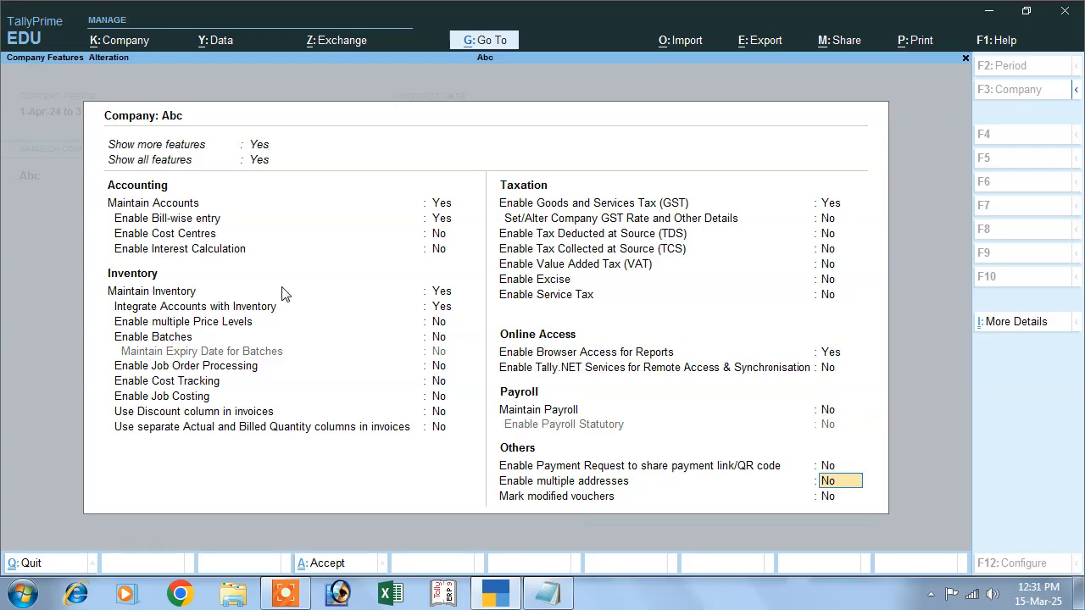
pyautogui.press('Return')
pyautogui.press('Return')
pyautogui.press('Return')
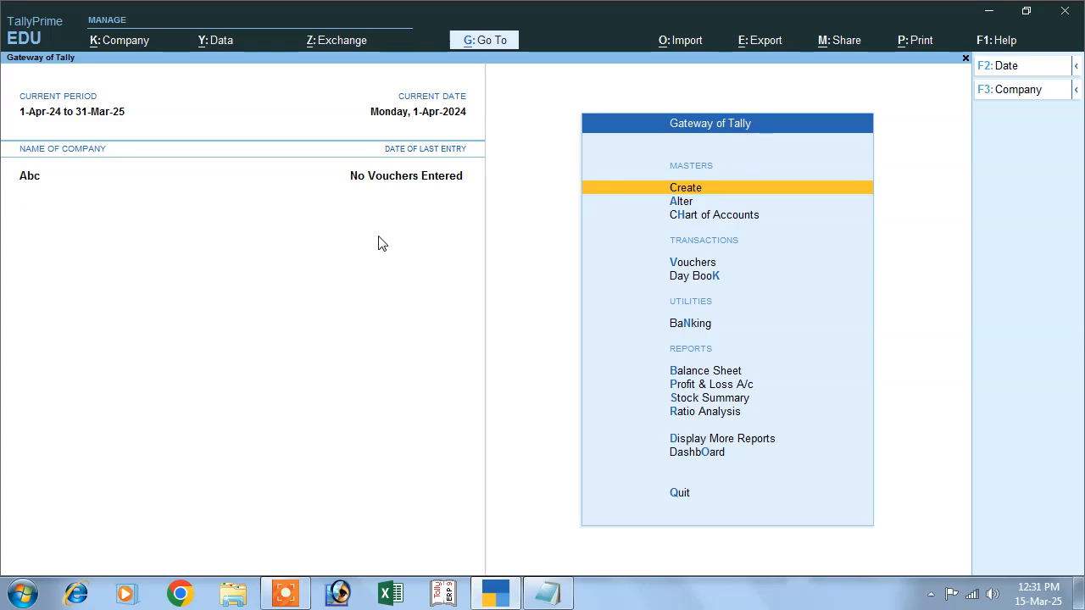
# Start voucher entry, show the inactive voucher types, and activate the Purchase Order voucher type.
pyautogui.click(688, 267)
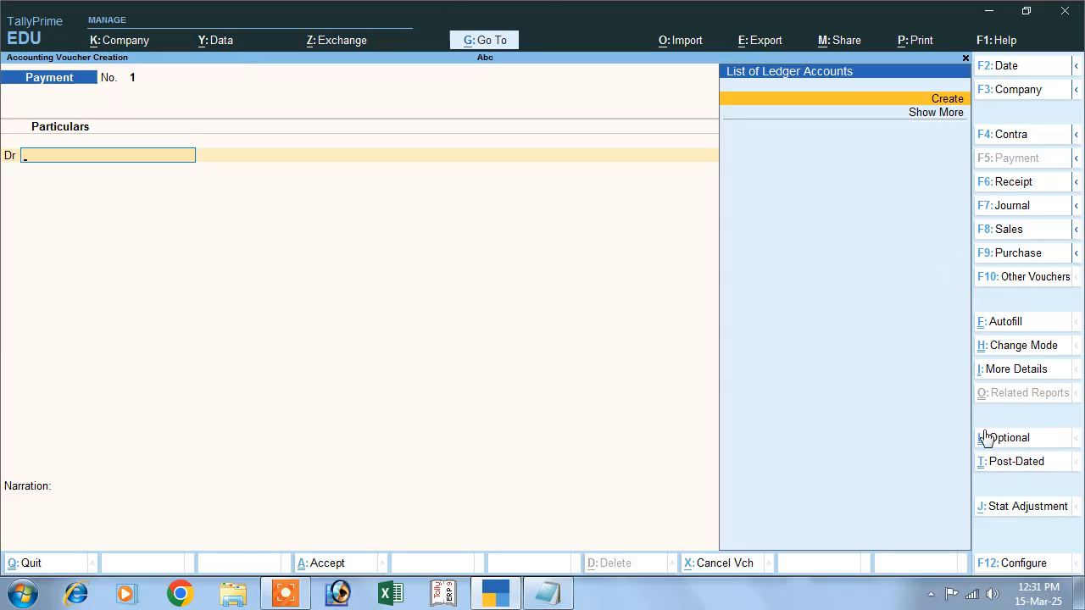
pyautogui.click(1023, 287)
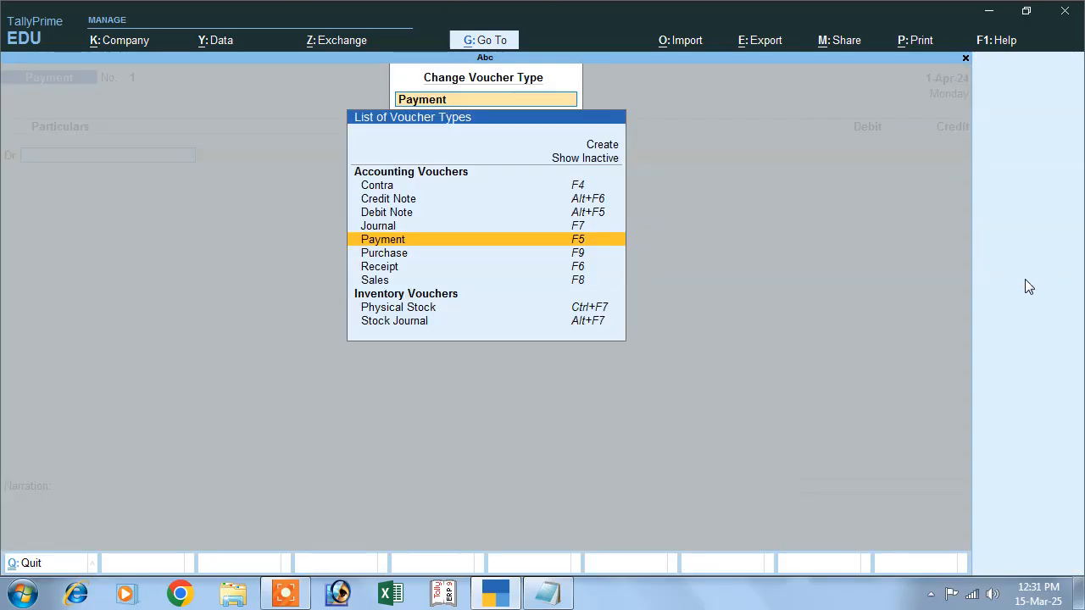
pyautogui.click(566, 161)
pyautogui.click(566, 161)
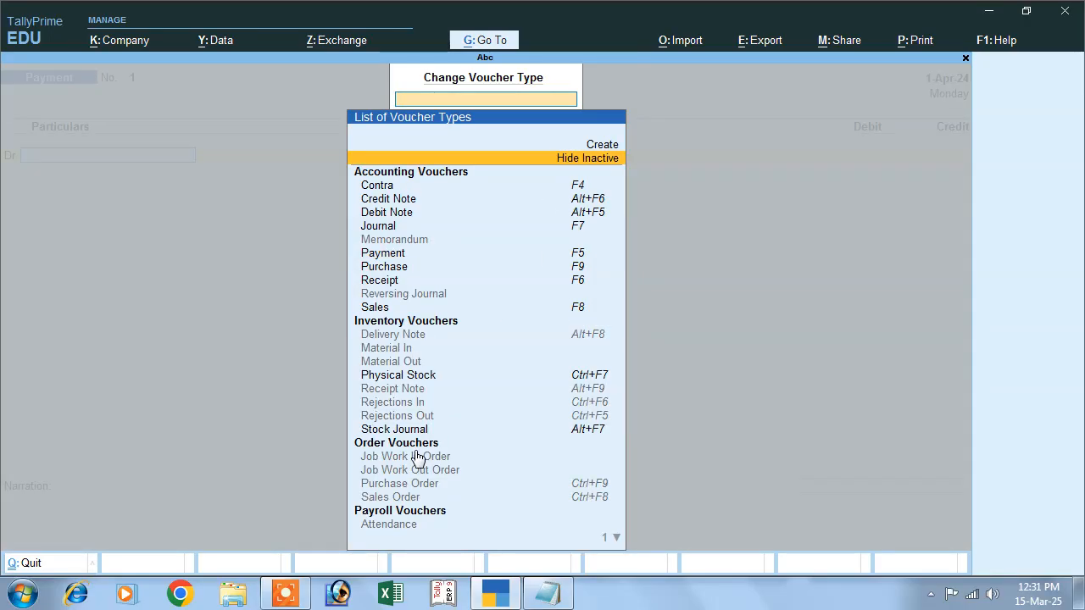
pyautogui.click(391, 485)
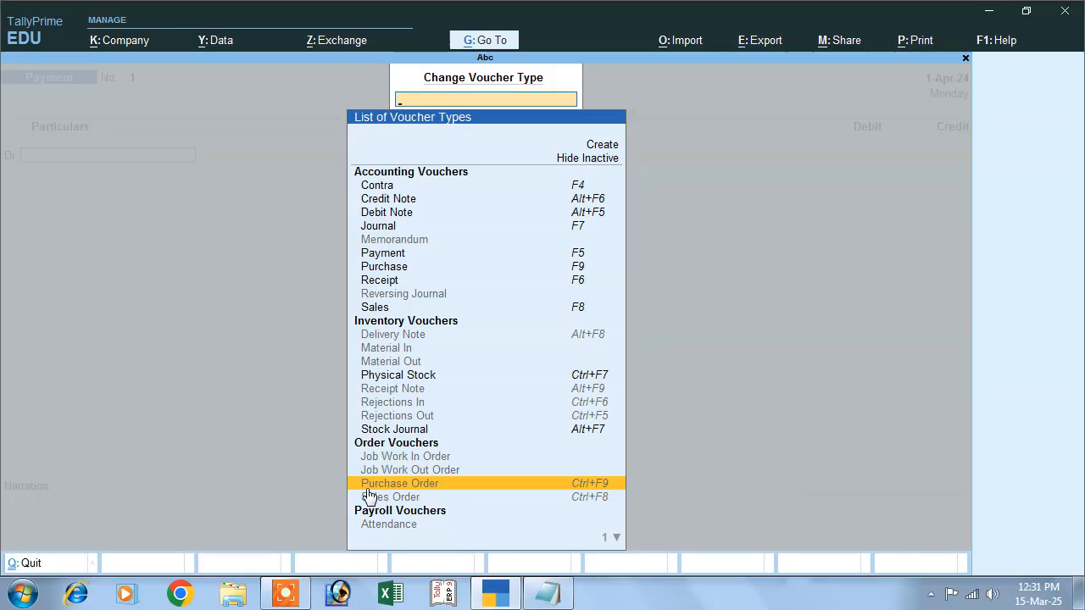
pyautogui.click(491, 485)
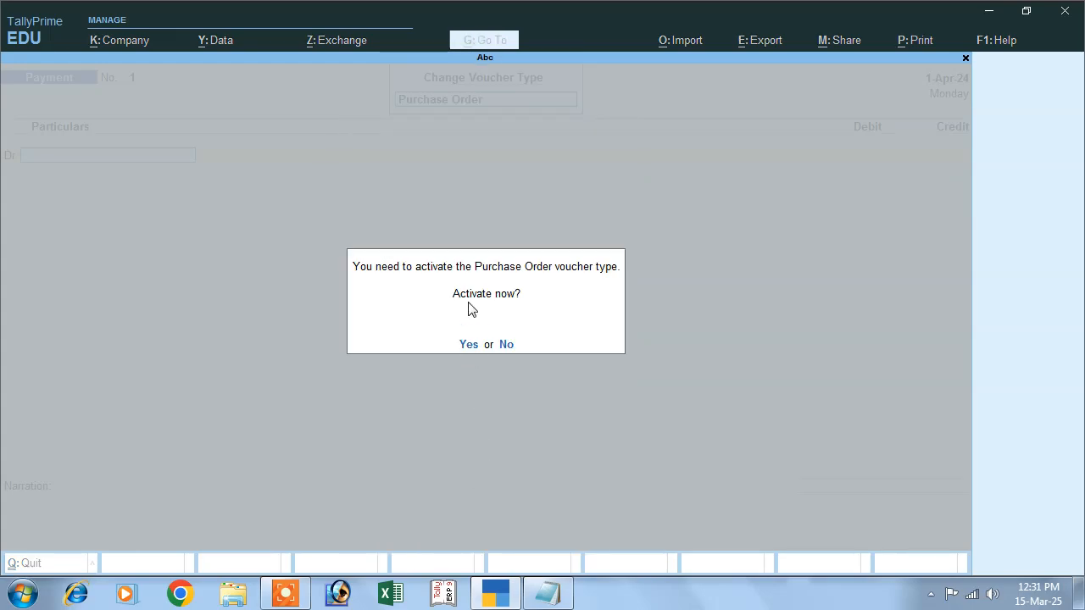
pyautogui.click(473, 347)
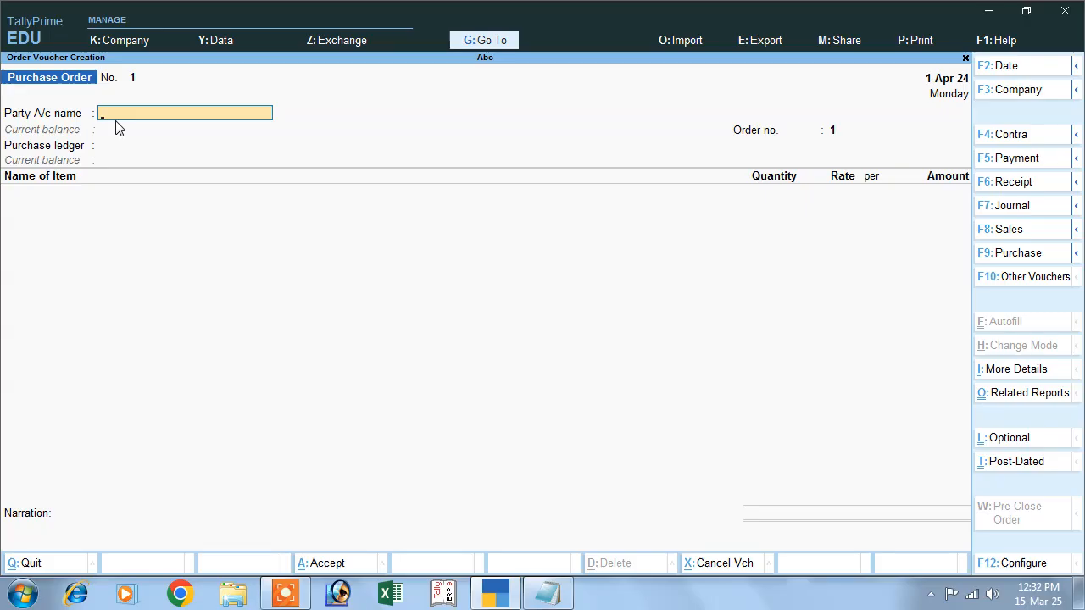
# Create a party ledger named Mr A under Sundry Creditors from the purchase order.
pyautogui.hotkey('alt', 'c')
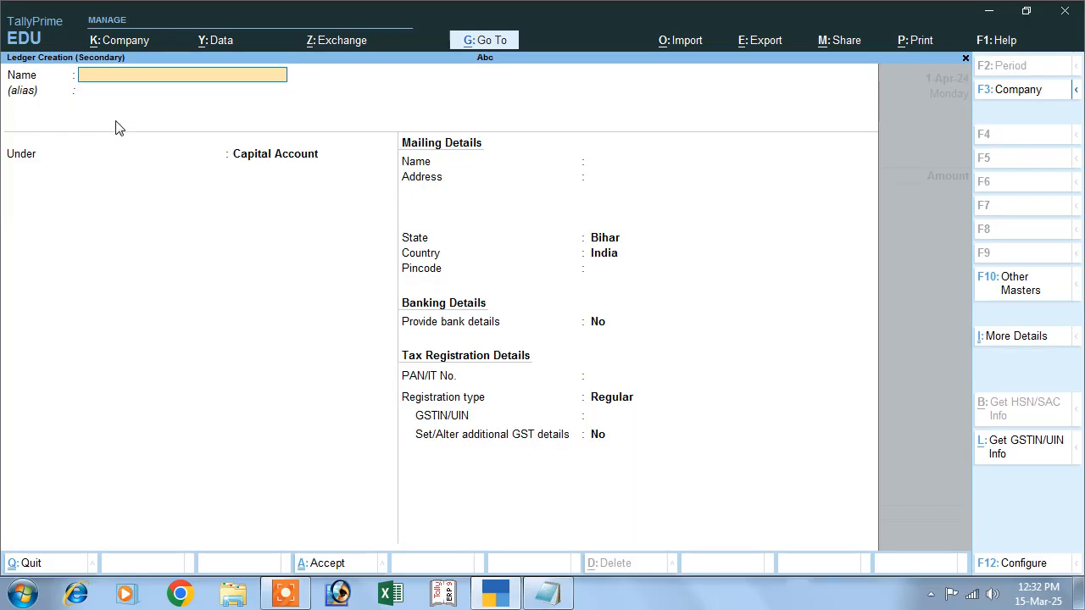
pyautogui.write('M')
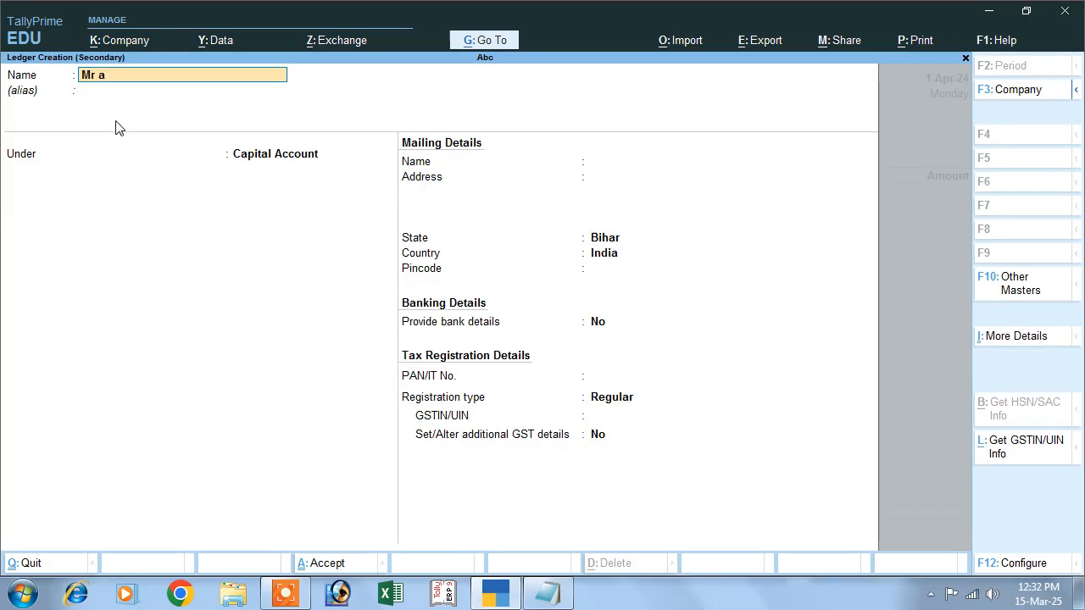
pyautogui.write('r a')
pyautogui.press('Return')
pyautogui.press('Return')
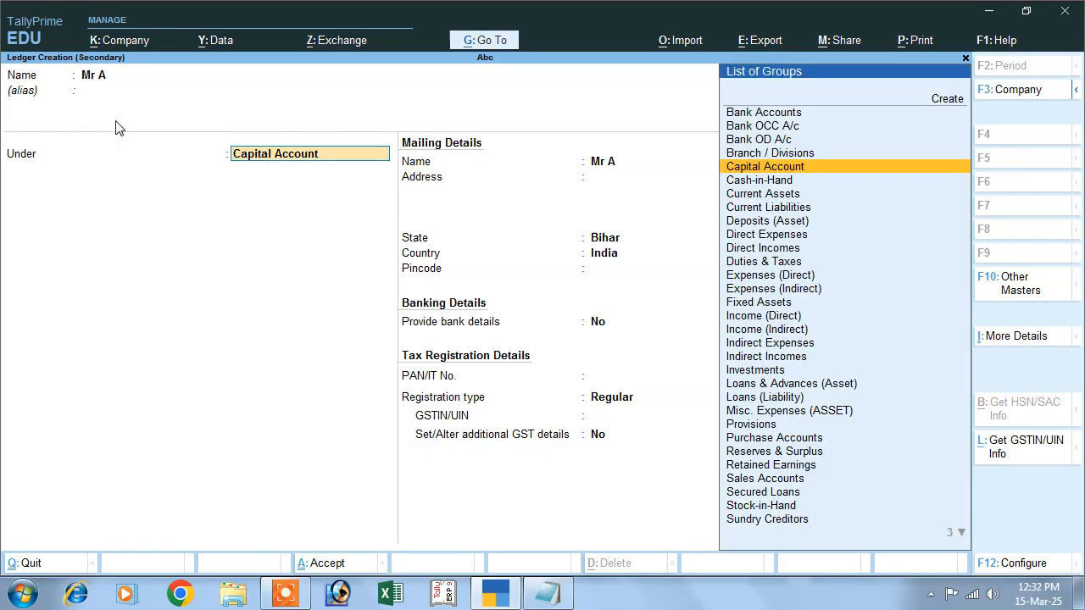
pyautogui.write('S')
pyautogui.press('Down')
pyautogui.press('Down')
pyautogui.press('Down')
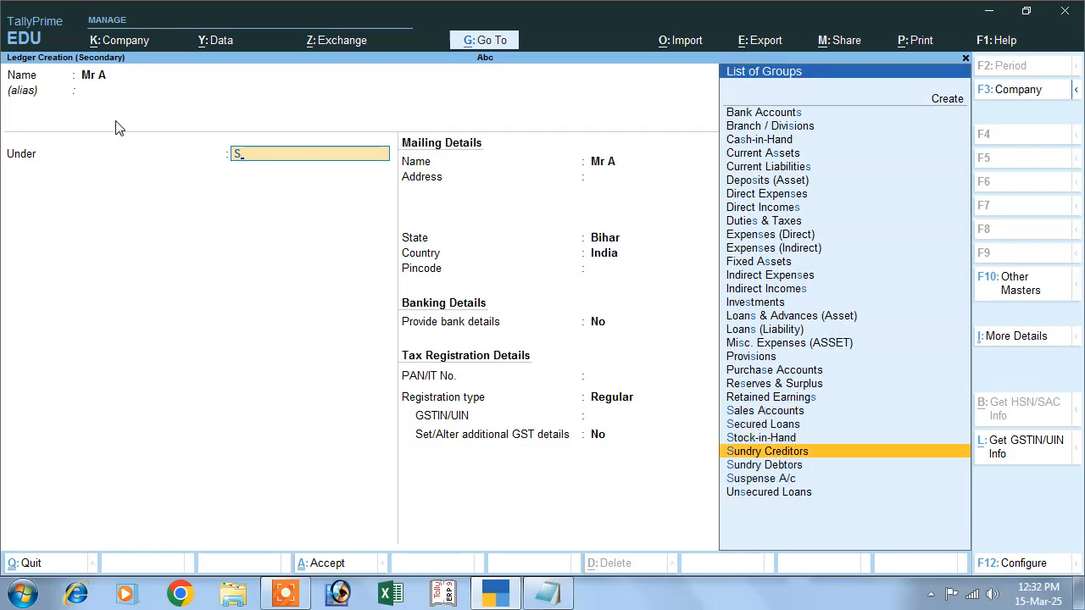
pyautogui.press('Return')
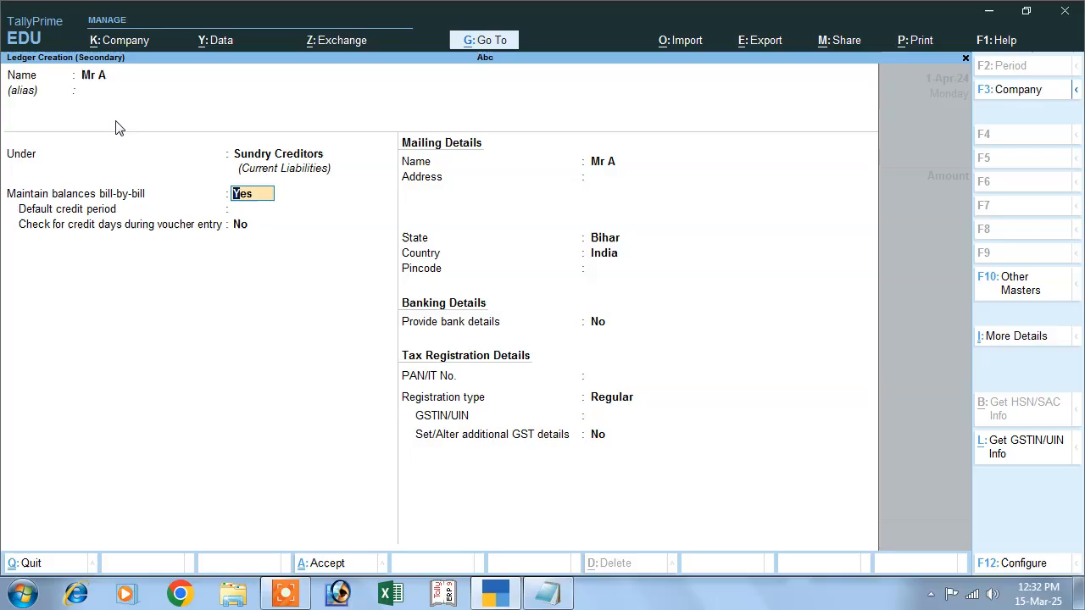
# Accept bill-by-bill balances with default credit settings for the ledger, and leave its mailing address blank.
pyautogui.press('Return')
pyautogui.press('Return')
pyautogui.press('Return')
pyautogui.press('Return')
pyautogui.press('Return')
pyautogui.press('Return')
pyautogui.press('Return')
pyautogui.press('Return')
pyautogui.press('Return')
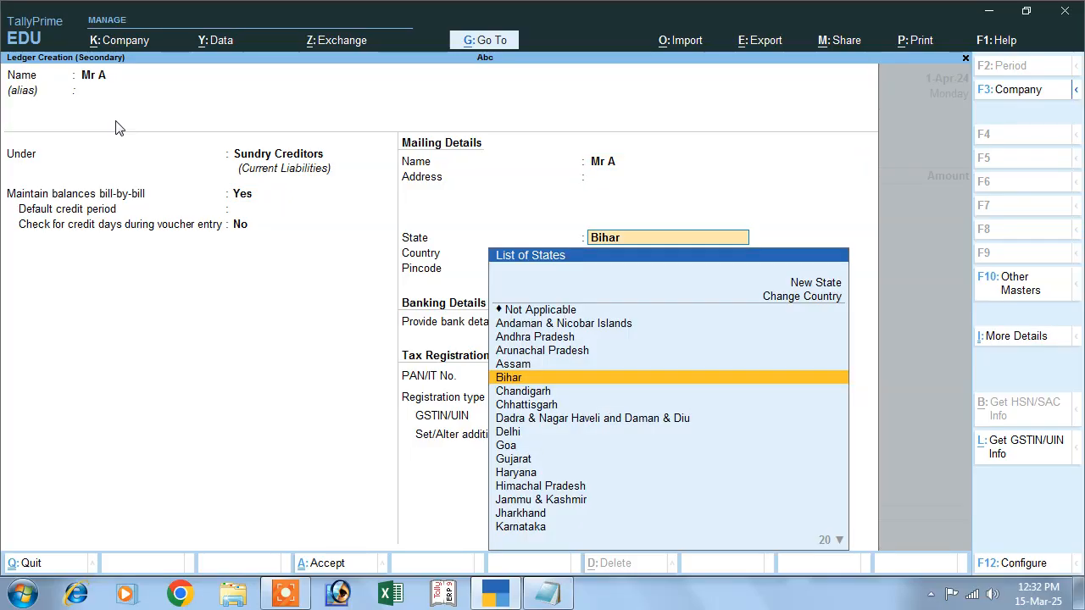
pyautogui.press('Return')
pyautogui.press('Return')
pyautogui.press('Return')
pyautogui.press('Return')
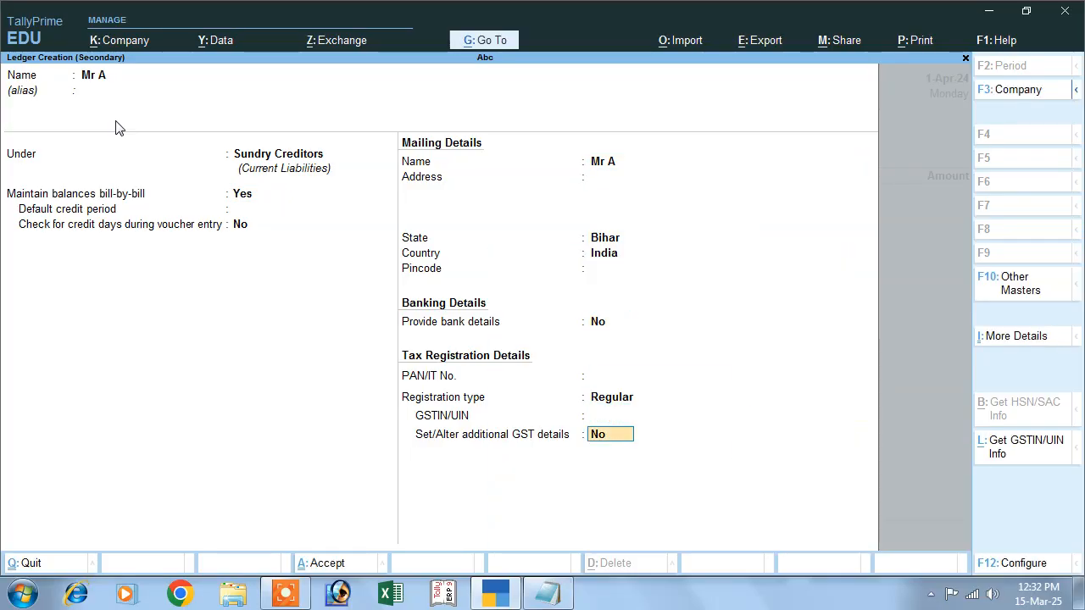
pyautogui.press('BackSpace')
pyautogui.press('BackSpace')
pyautogui.press('BackSpace')
pyautogui.press('BackSpace')
pyautogui.press('BackSpace')
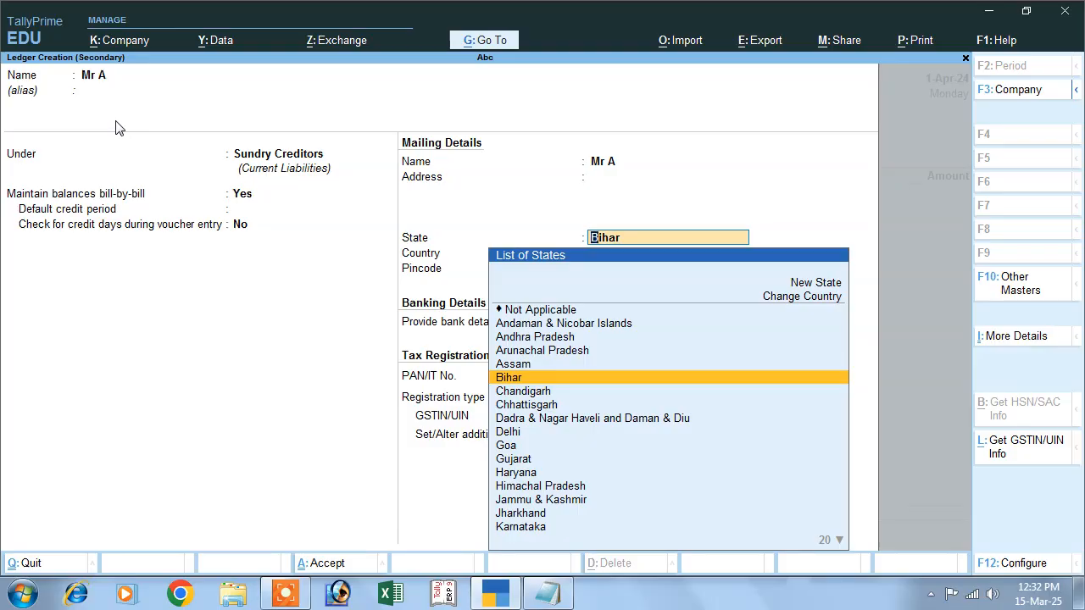
# Set the party ledger's state to Andhra Pradesh, accept the remaining defaults with Regular registration, and save the ledger.
pyautogui.press('Up')
pyautogui.press('Up')
pyautogui.press('Up')
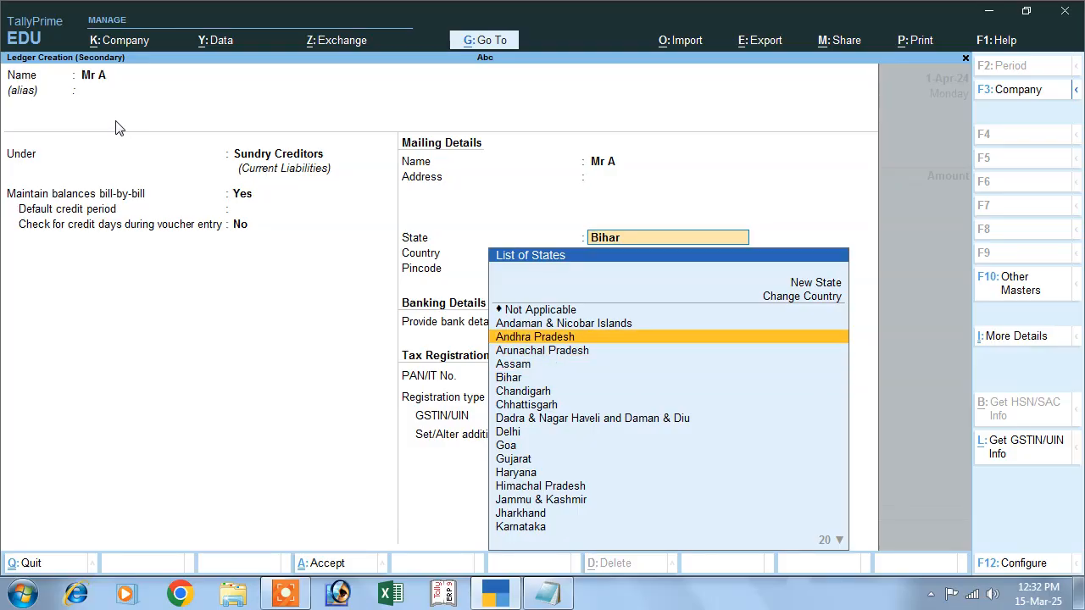
pyautogui.press('Return')
pyautogui.press('Return')
pyautogui.press('Return')
pyautogui.press('Return')
pyautogui.press('Return')
pyautogui.press('Return')
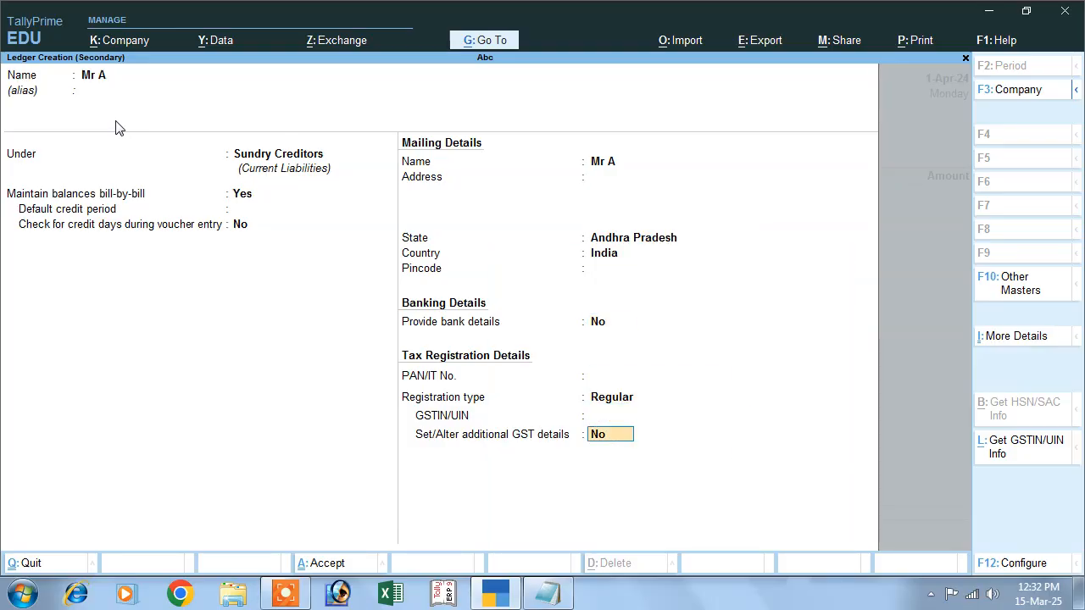
pyautogui.press('Return')
pyautogui.press('Return')
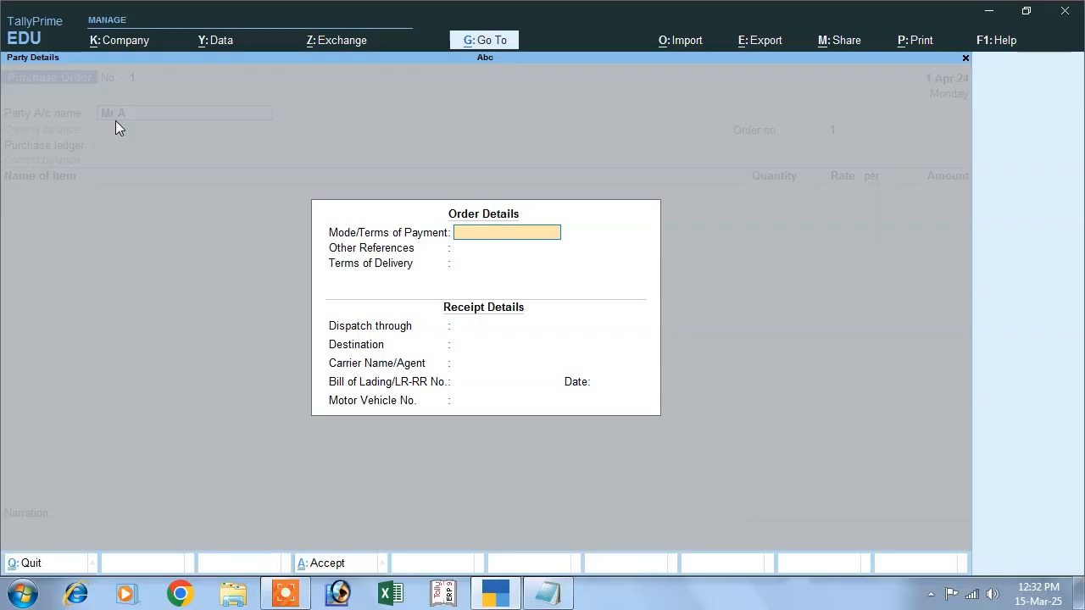
# Leave all order and receipt details blank for the purchase order and continue to the party details.
pyautogui.press('Return')
pyautogui.press('Return')
pyautogui.press('Return')
pyautogui.press('Return')
pyautogui.press('Return')
pyautogui.press('Return')
pyautogui.press('Return')
pyautogui.press('Return')
pyautogui.press('Return')
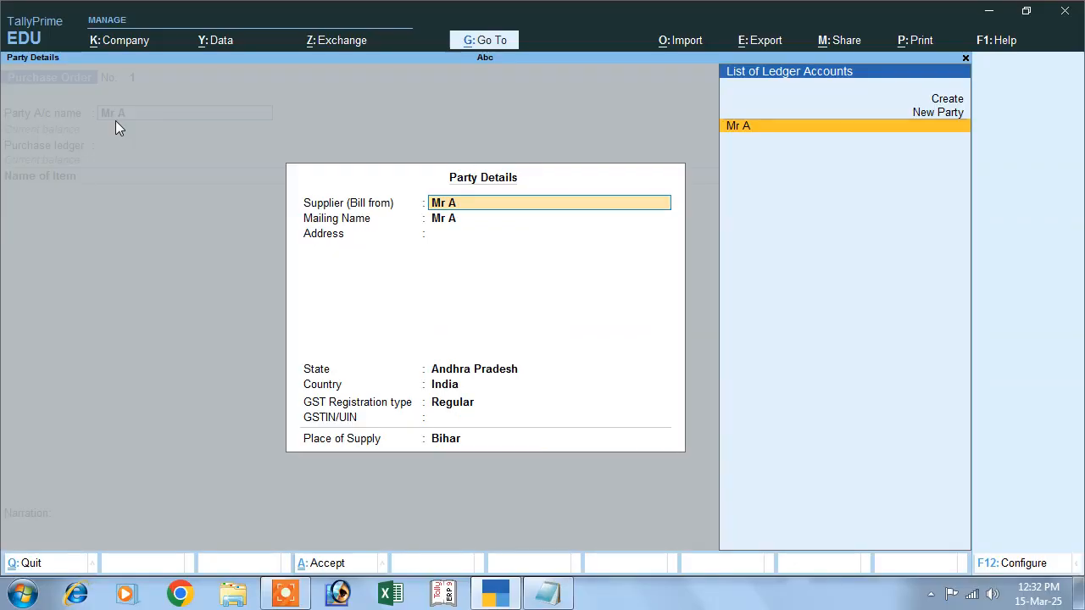
# Accept the supplier's party details with Andhra Pradesh as state and Bihar as place of supply, and enter the order number.
pyautogui.press('Return')
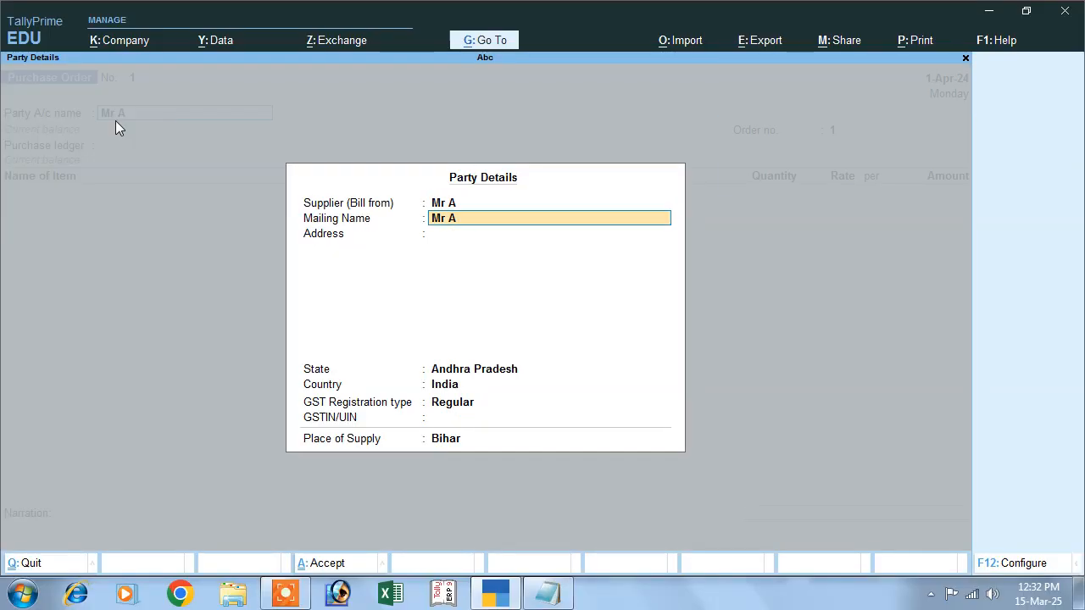
pyautogui.press('Return')
pyautogui.press('Return')
pyautogui.press('Return')
pyautogui.press('Return')
pyautogui.press('Return')
pyautogui.press('Return')
pyautogui.press('Return')
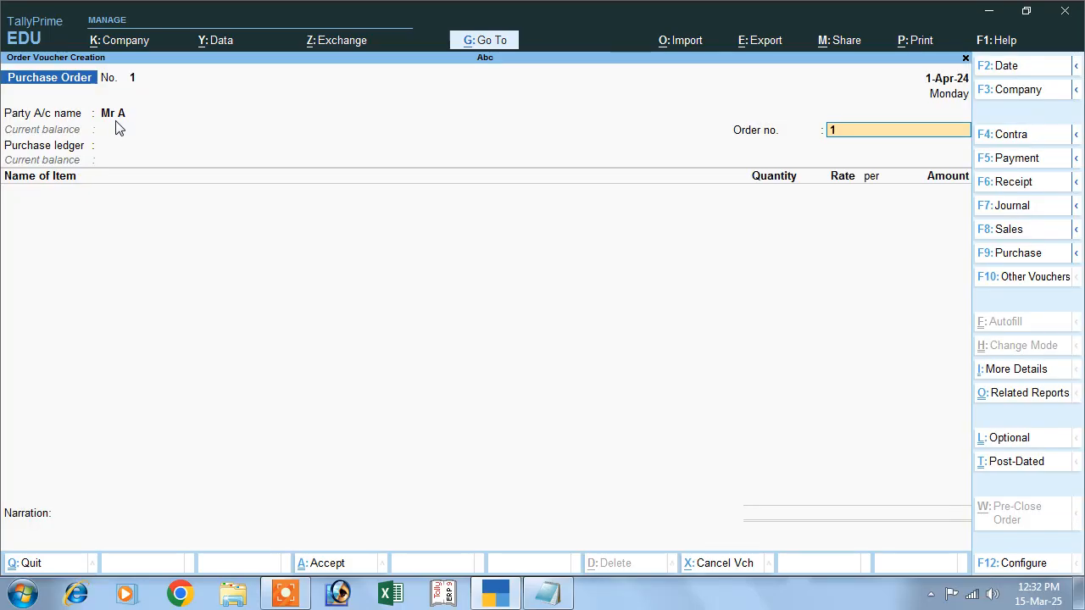
pyautogui.press('Return')
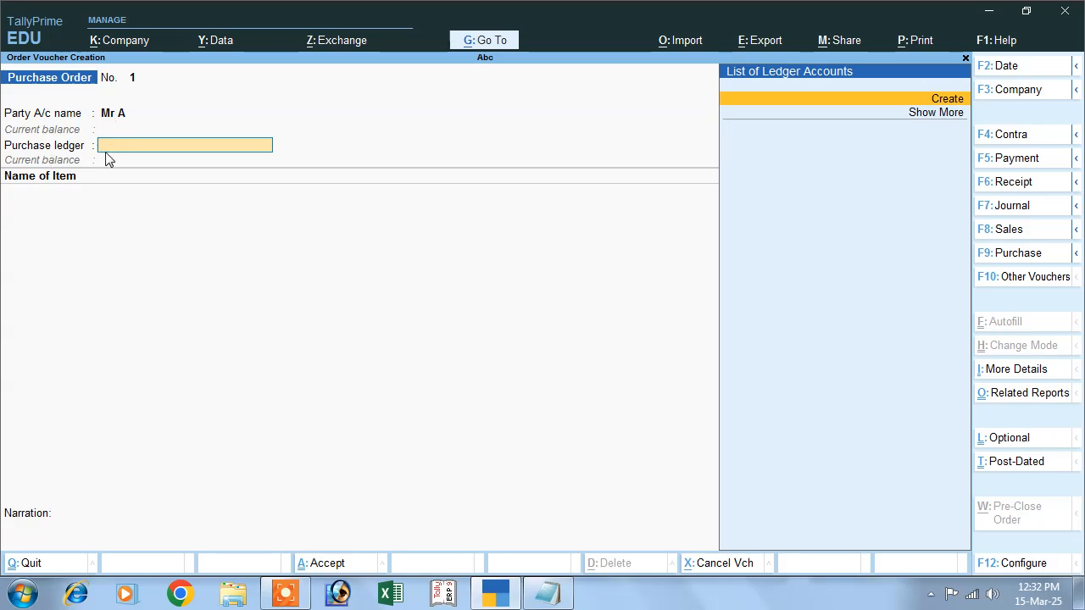
# Create a purchase ledger named Purchase Order under the Purchase Accounts group from the order.
pyautogui.click(944, 102)
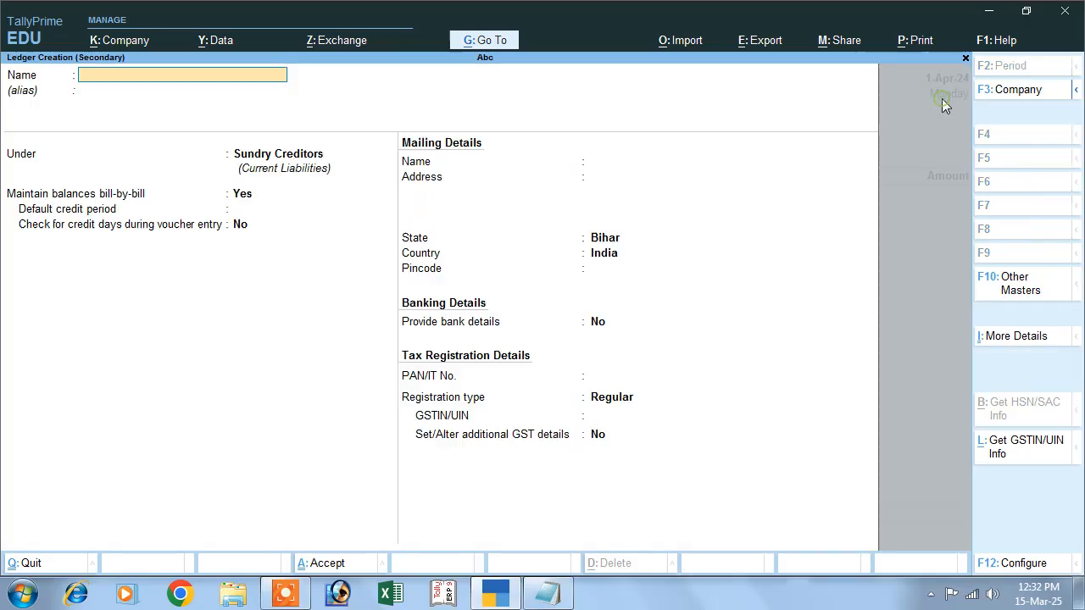
pyautogui.write('Purchase Order')
pyautogui.press('Return')
pyautogui.press('Return')
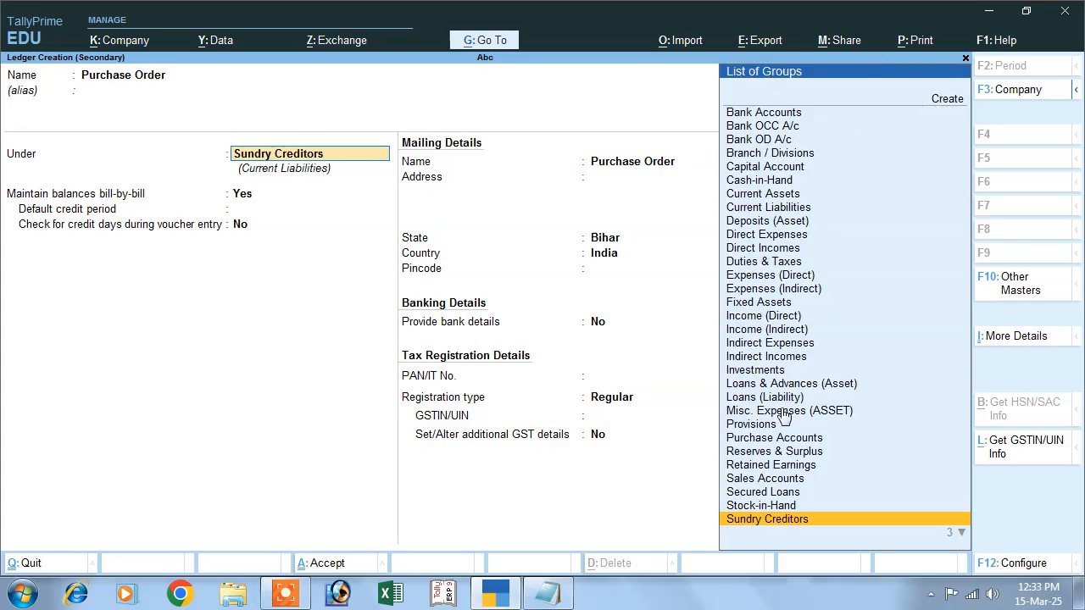
pyautogui.press('Down')
pyautogui.press('Down')
pyautogui.press('Down')
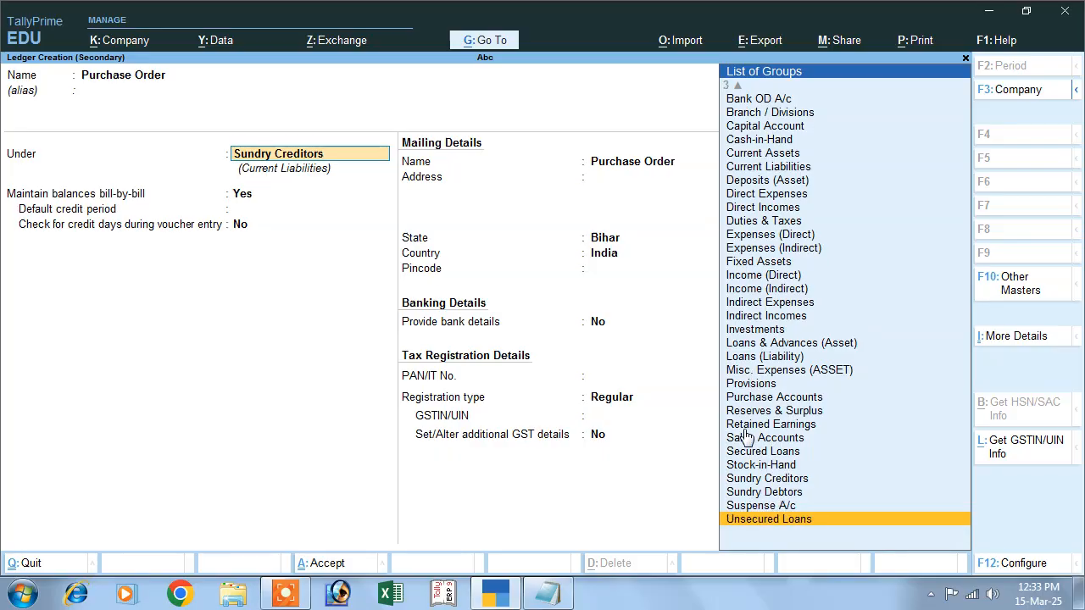
pyautogui.click(741, 399)
pyautogui.click(742, 404)
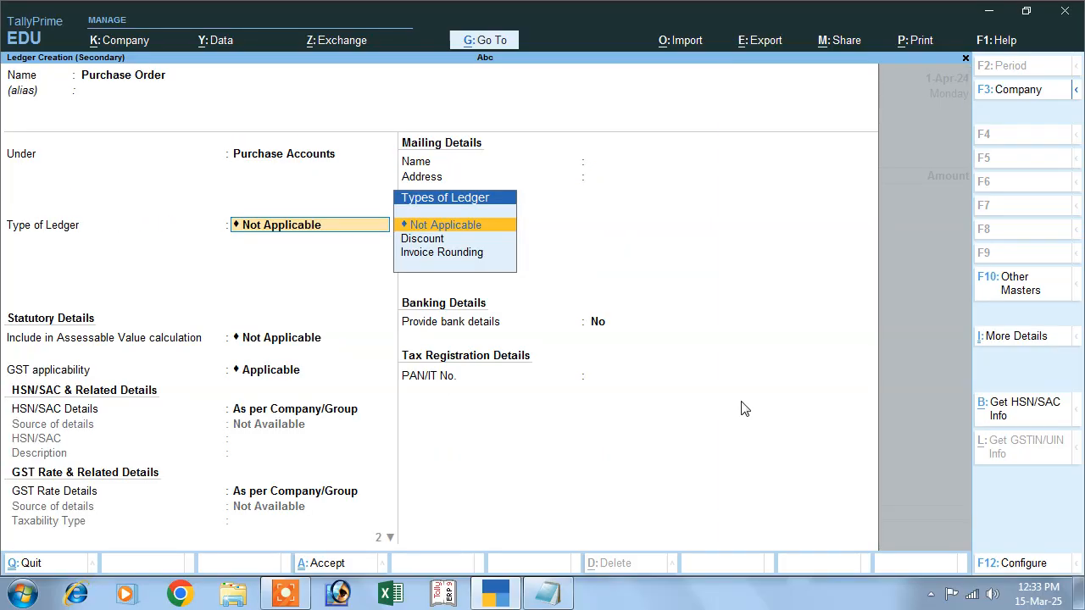
# Keep the ledger's default statutory settings with GST applicable, set its type of supply to Goods, and save it.
pyautogui.press('Return')
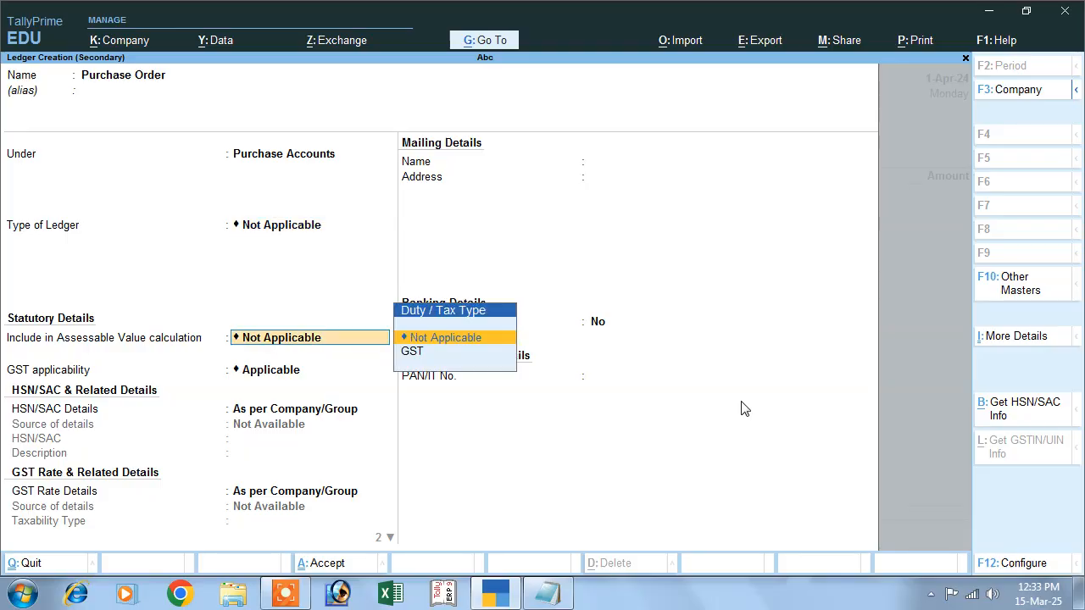
pyautogui.press('Return')
pyautogui.press('Return')
pyautogui.press('Return')
pyautogui.press('Return')
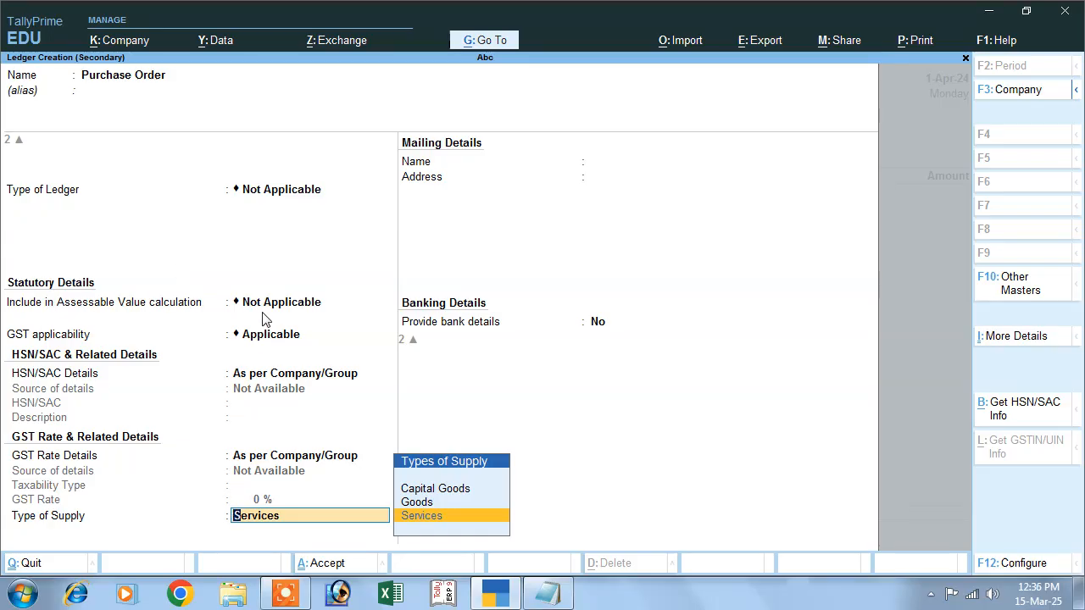
pyautogui.press('Up')
pyautogui.press('Return')
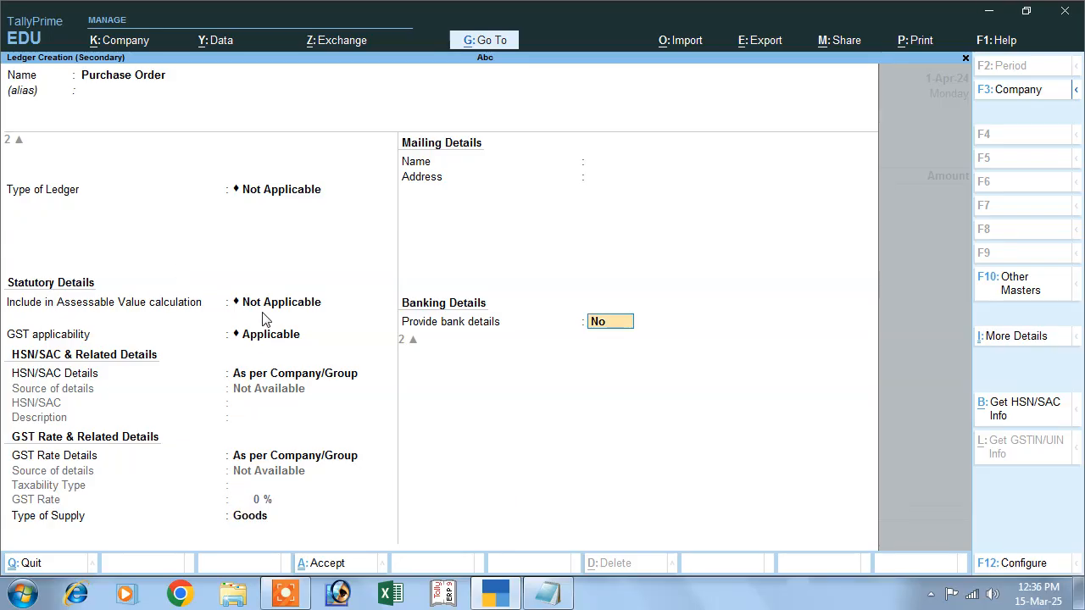
pyautogui.press('Return')
pyautogui.press('Return')
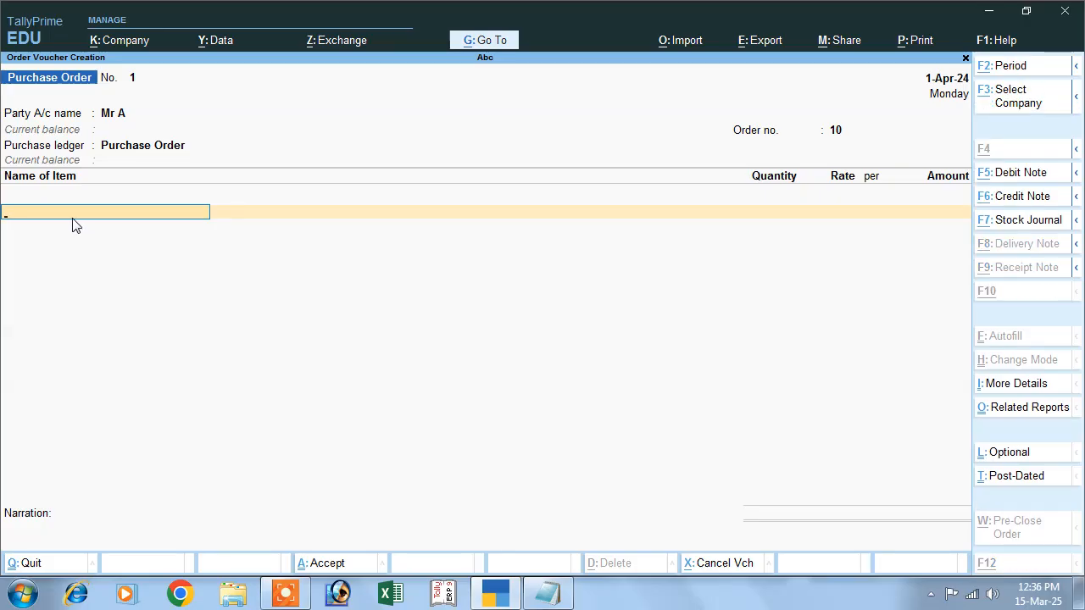
# Start a new stock item named Lux from the purchase order's item line, without an alias.
pyautogui.hotkey('alt', 'c')
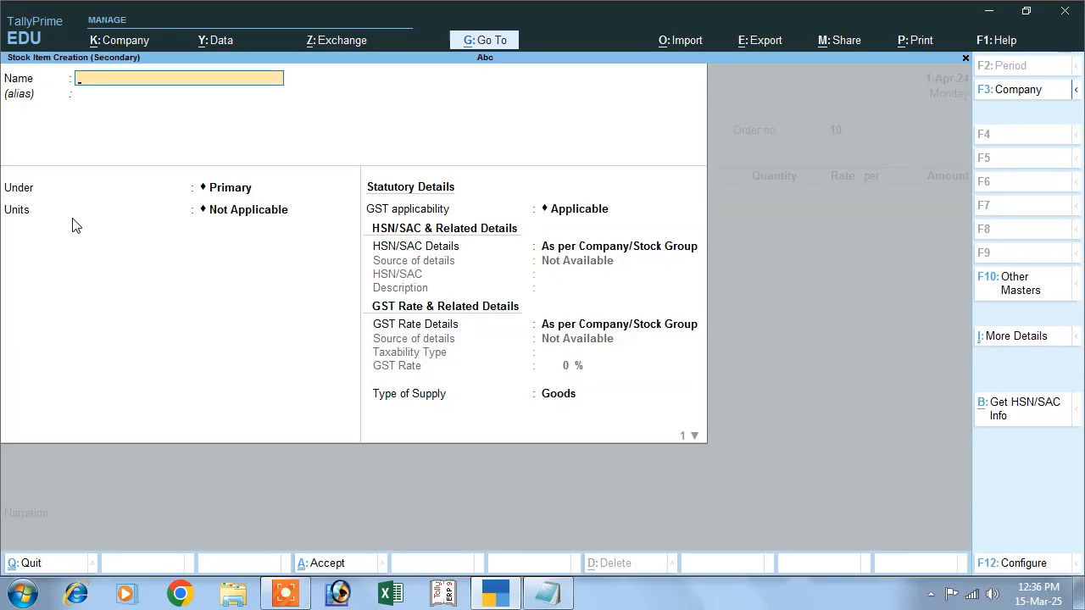
pyautogui.write('Lux')
pyautogui.press('Return')
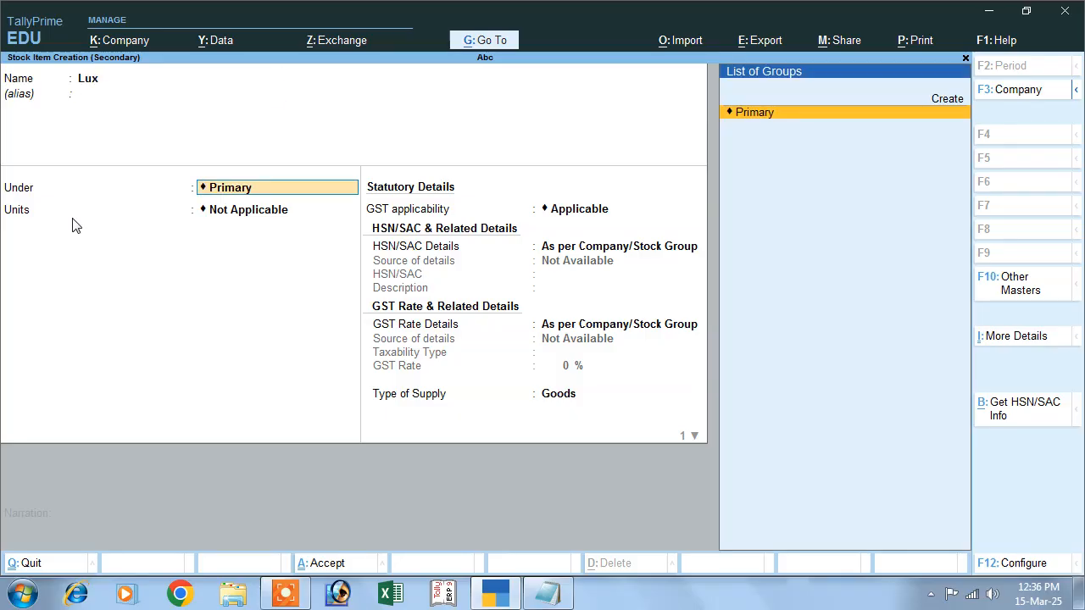
# Create a stock group named Soap under Primary with default GST settings and assign it to the item.
pyautogui.click(943, 99)
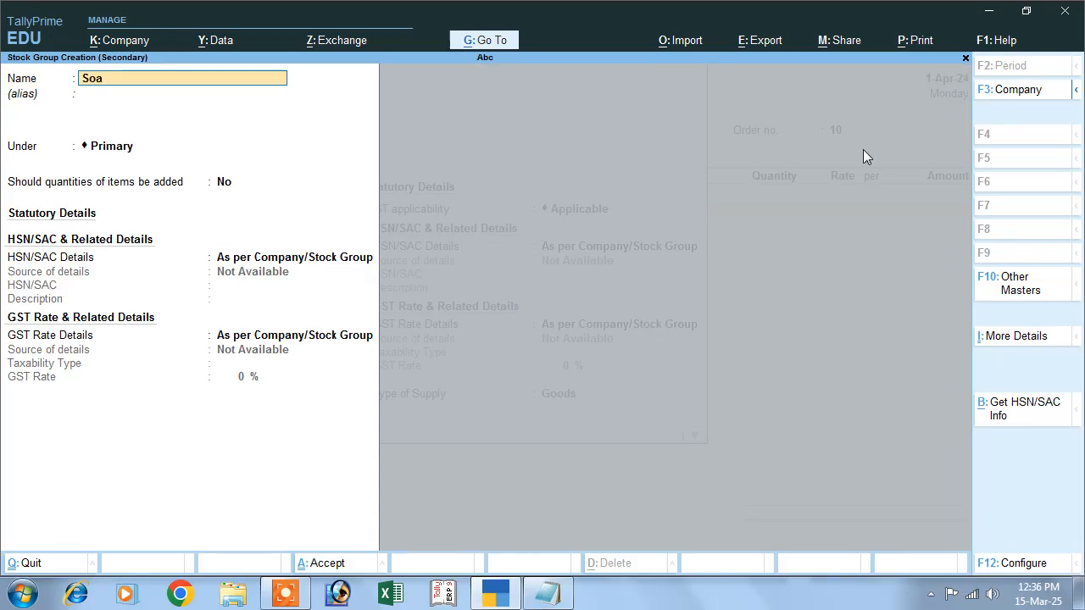
pyautogui.press('Return')
pyautogui.press('Return')
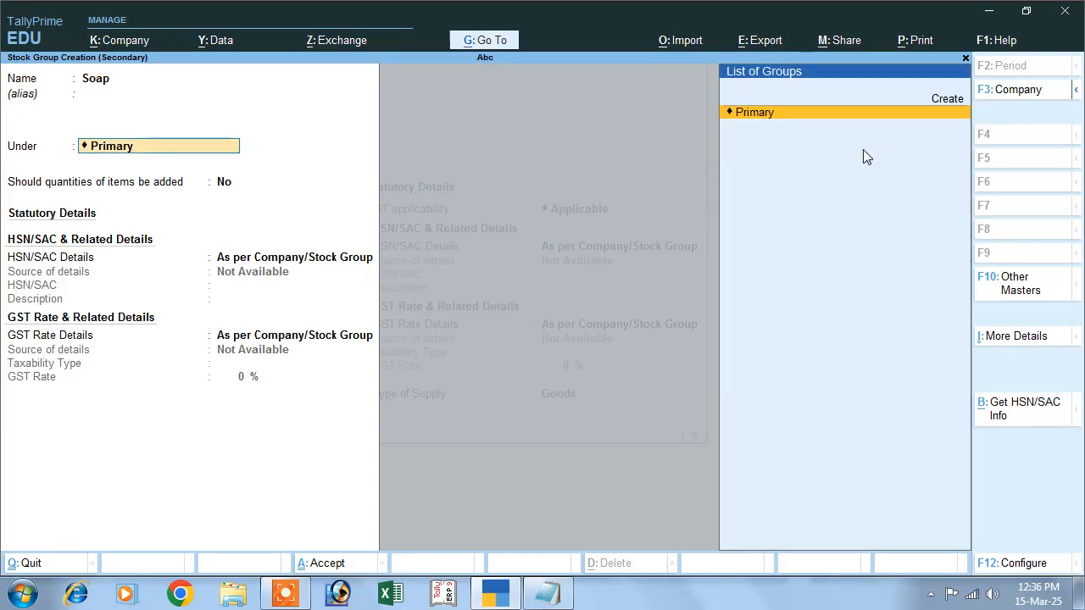
pyautogui.press('Return')
pyautogui.press('Return')
pyautogui.press('Return')
pyautogui.press('Return')
pyautogui.press('Return')
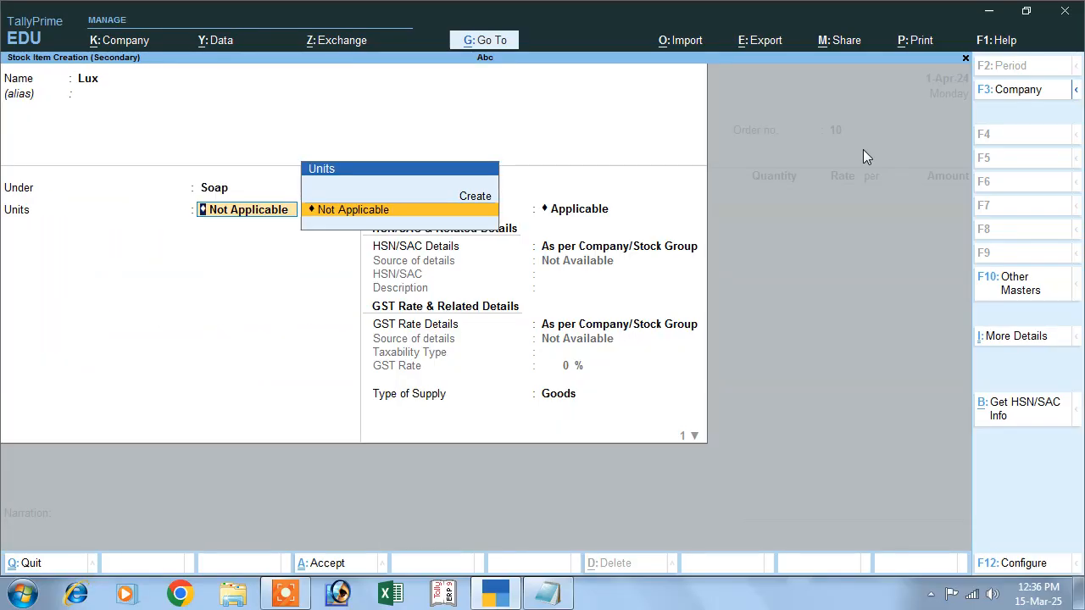
# Create a simple unit for the item with symbol pcs, formal name Pieces, UQC PCS-PIECES and 0 decimal places.
pyautogui.click(472, 197)
pyautogui.write('pcs')
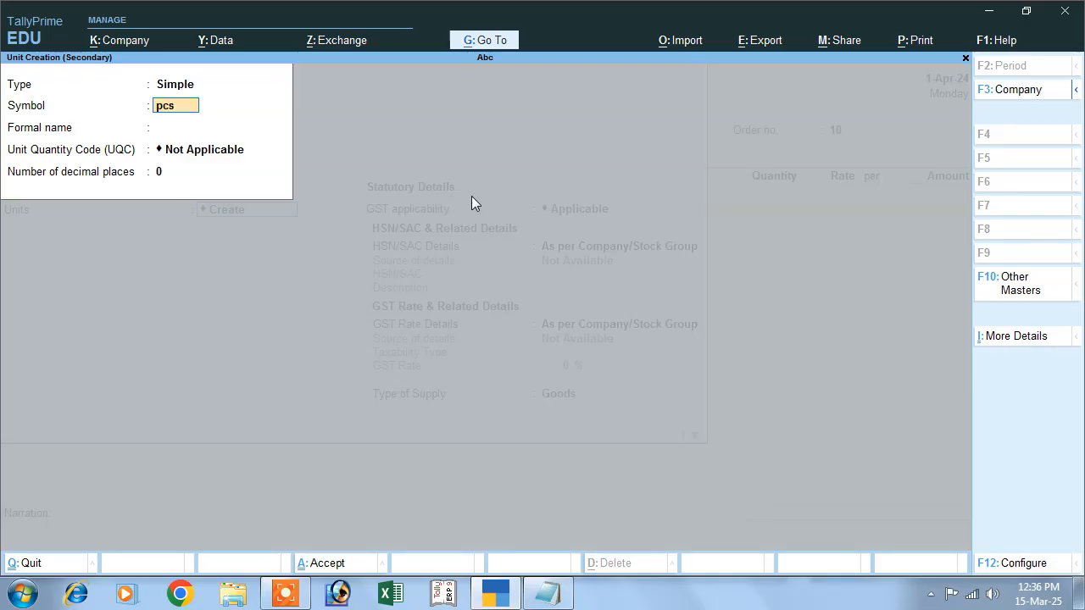
pyautogui.press('Return')
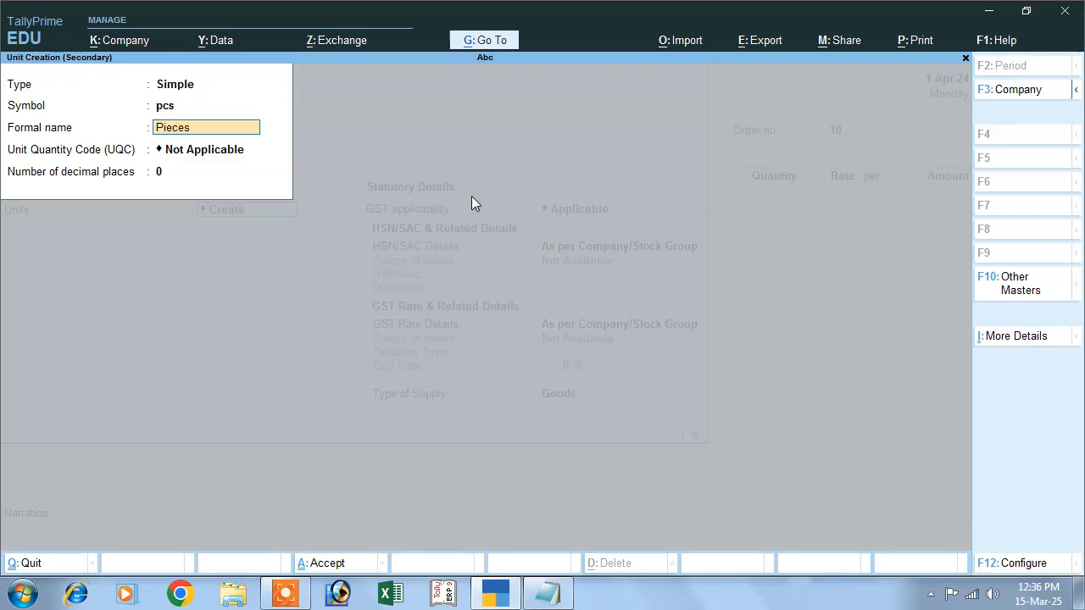
pyautogui.press('Return')
pyautogui.write('pc')
pyautogui.press('Return')
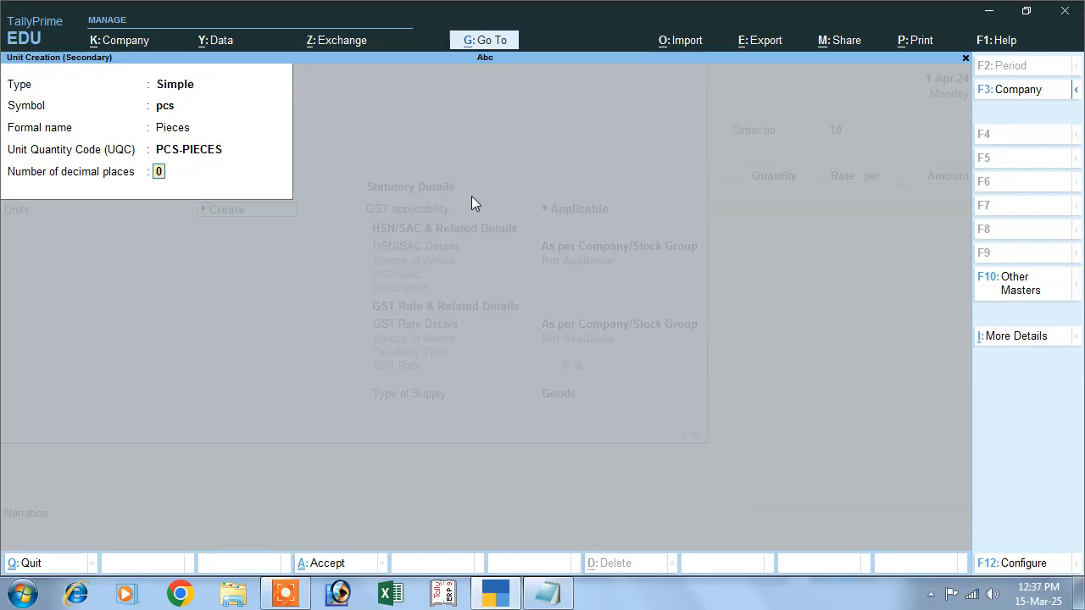
pyautogui.press('Return')
pyautogui.press('Return')
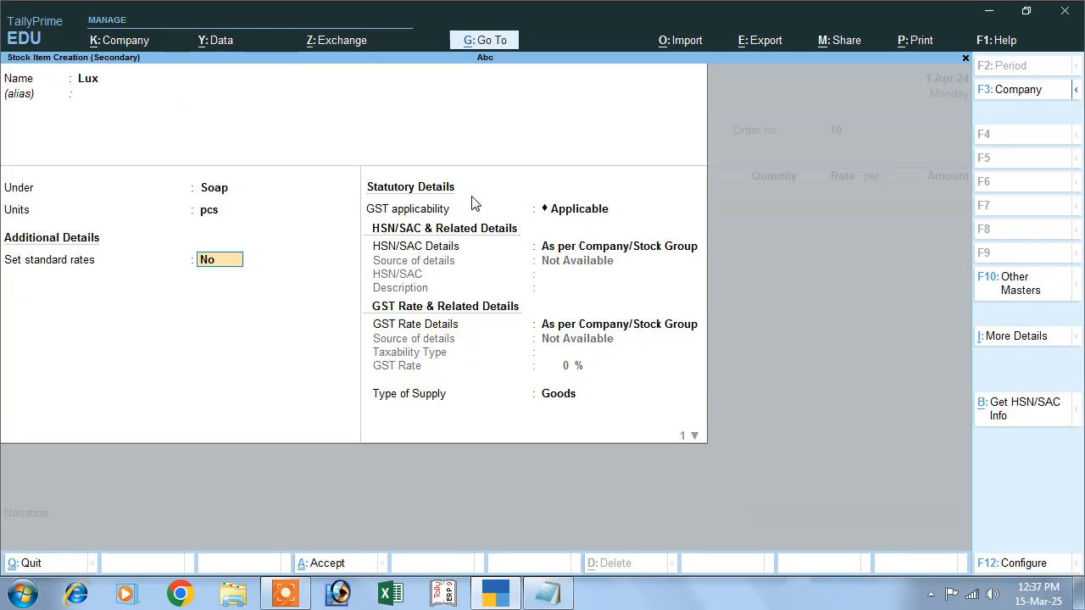
# Keep standard rates off and GST applicable, specify the item's HSN/SAC as 4589, and leave the description blank.
pyautogui.press('Return')
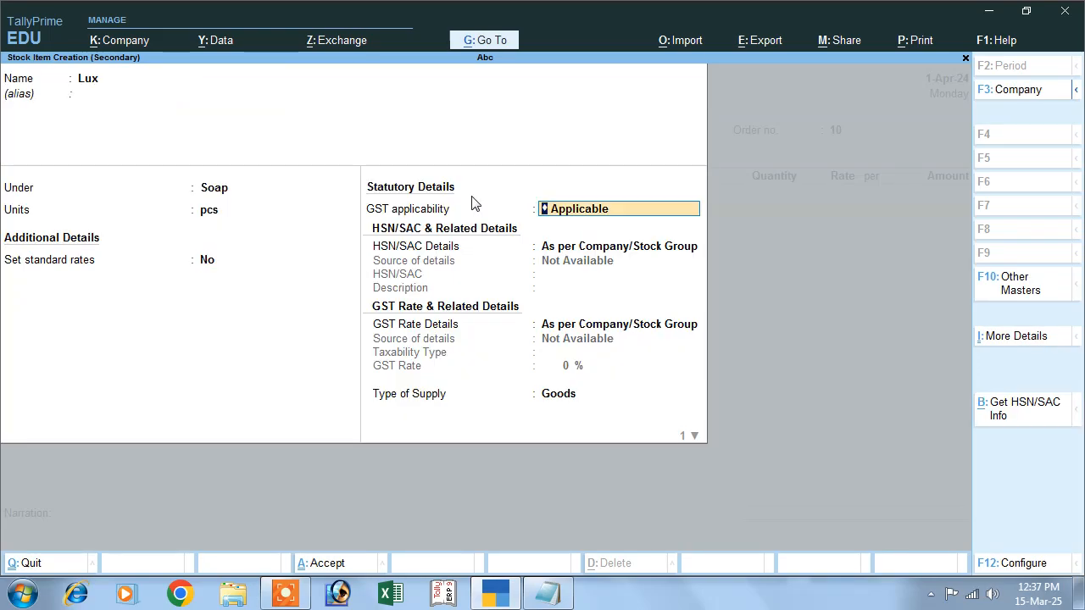
pyautogui.press('Return')
pyautogui.press('Down')
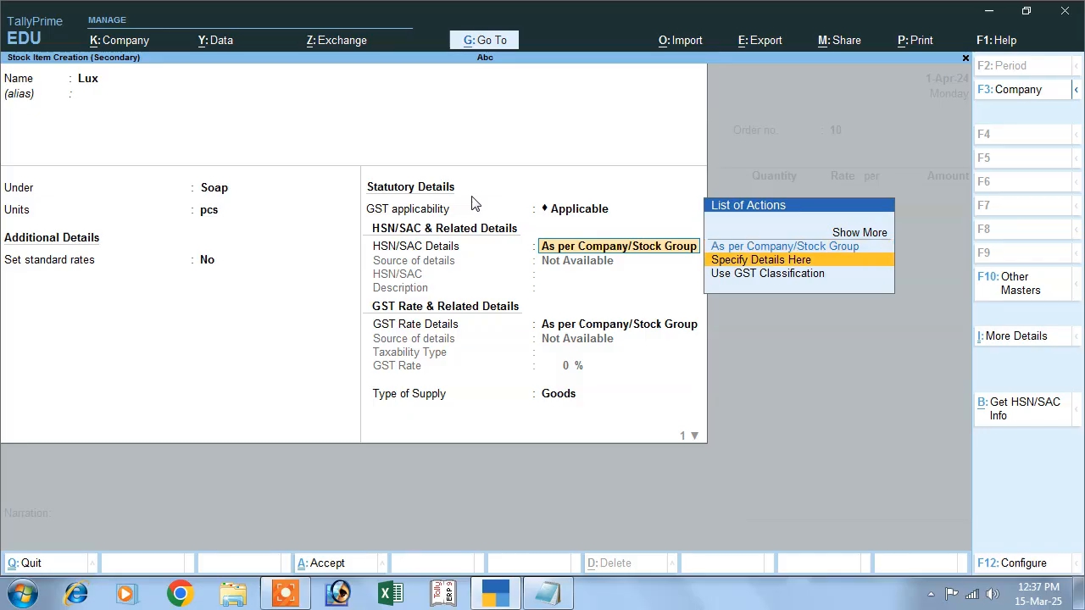
pyautogui.press('Return')
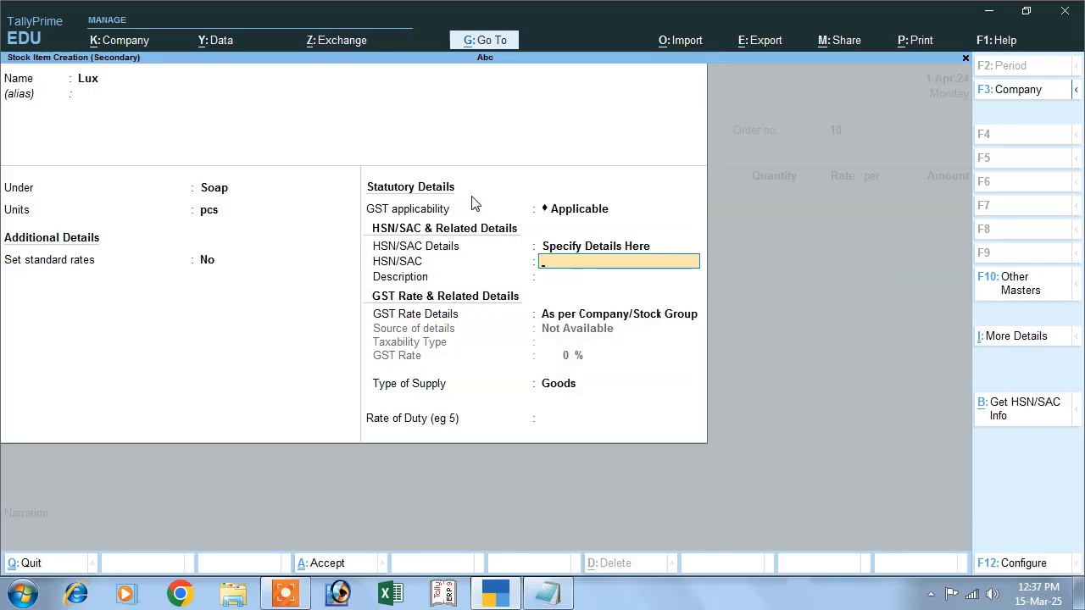
pyautogui.write('4589')
pyautogui.press('Return')
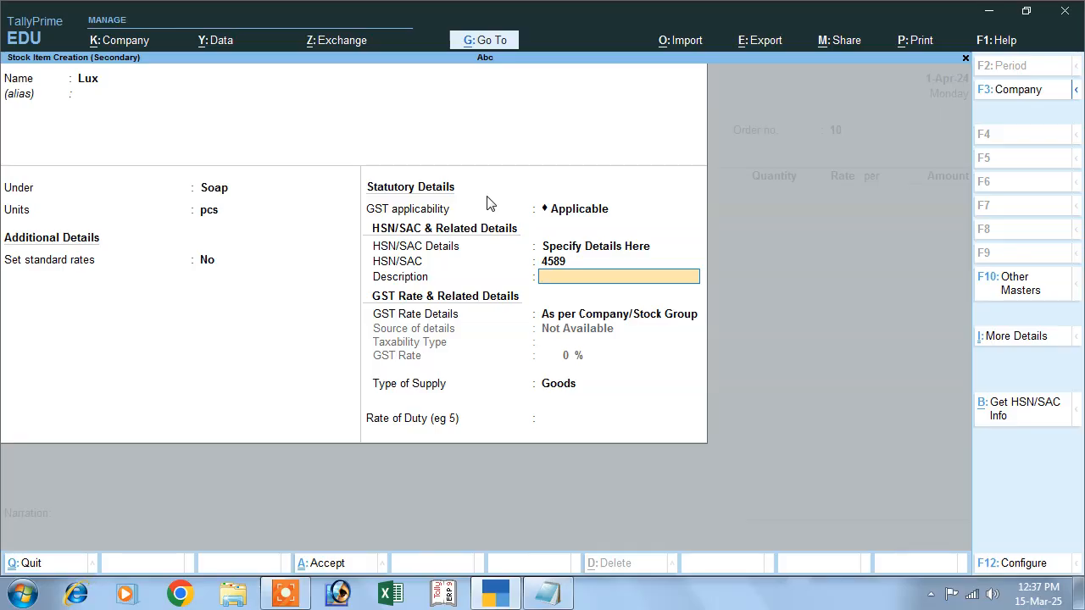
pyautogui.press('Return')
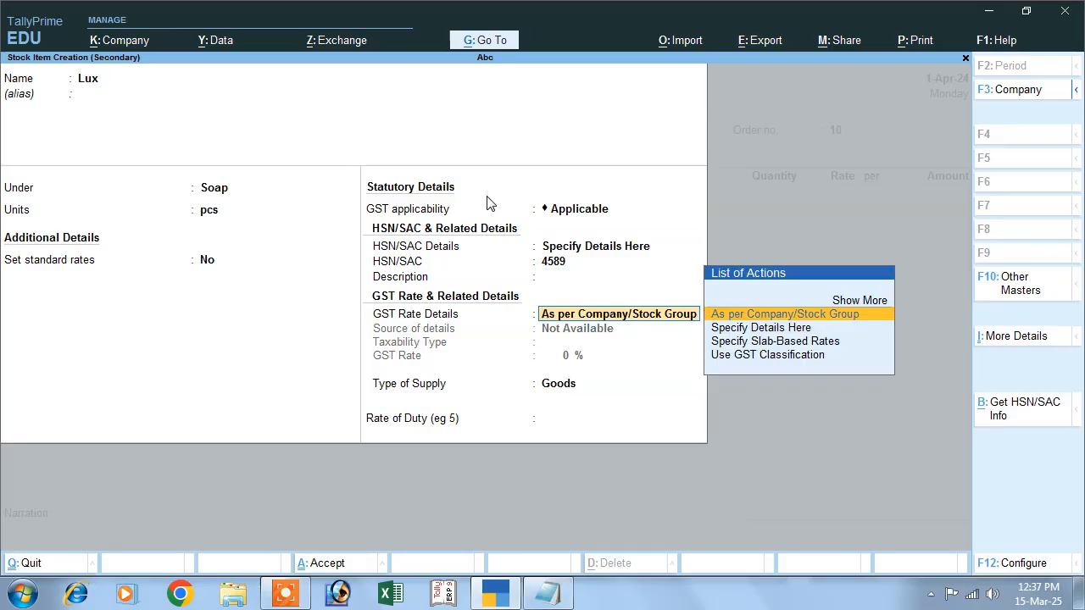
# Specify the GST rate details on the item itself as Taxable with a 12% rate.
pyautogui.press('Down')
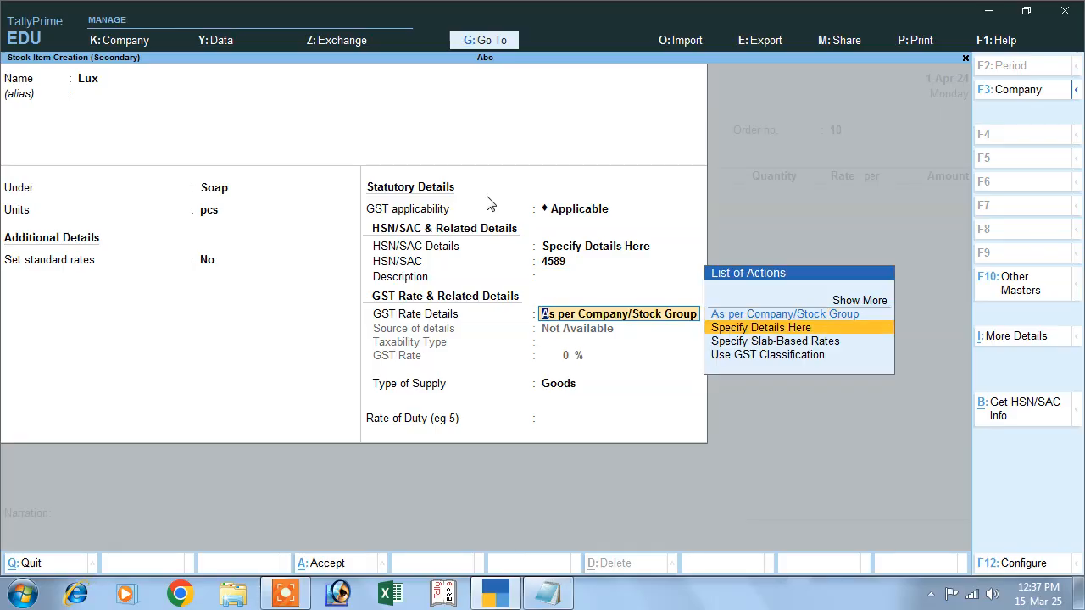
pyautogui.press('Return')
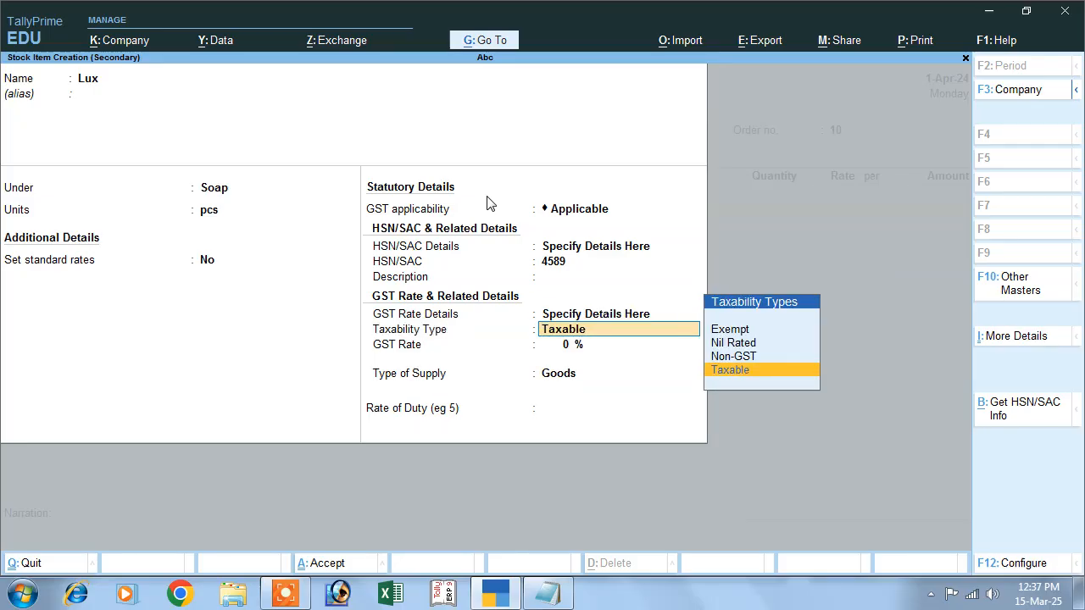
pyautogui.press('Return')
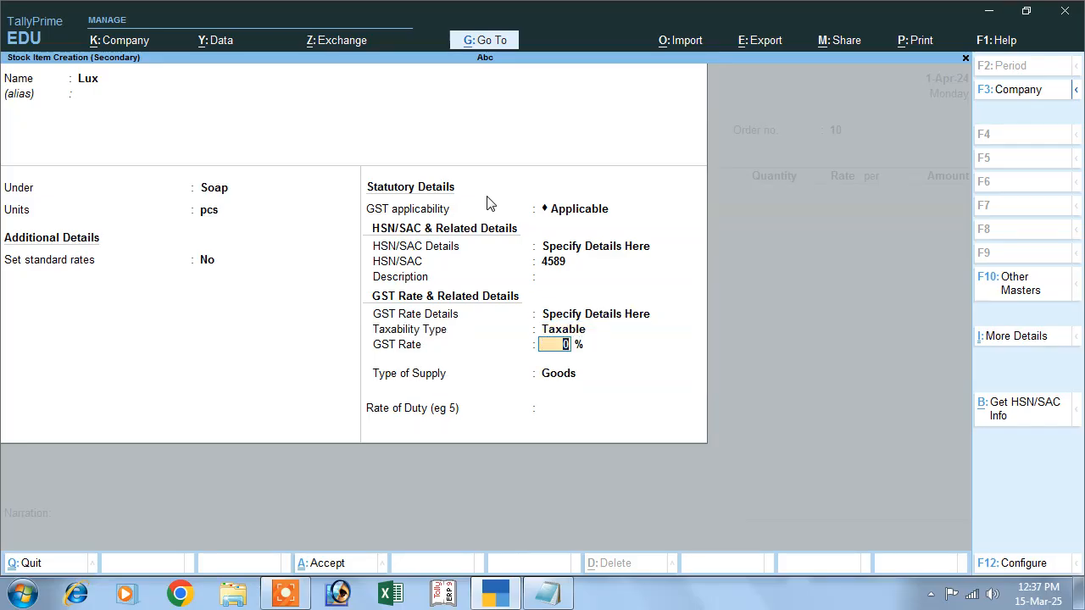
pyautogui.write('18')
pyautogui.press('BackSpace')
pyautogui.write('2')
pyautogui.press('Return')
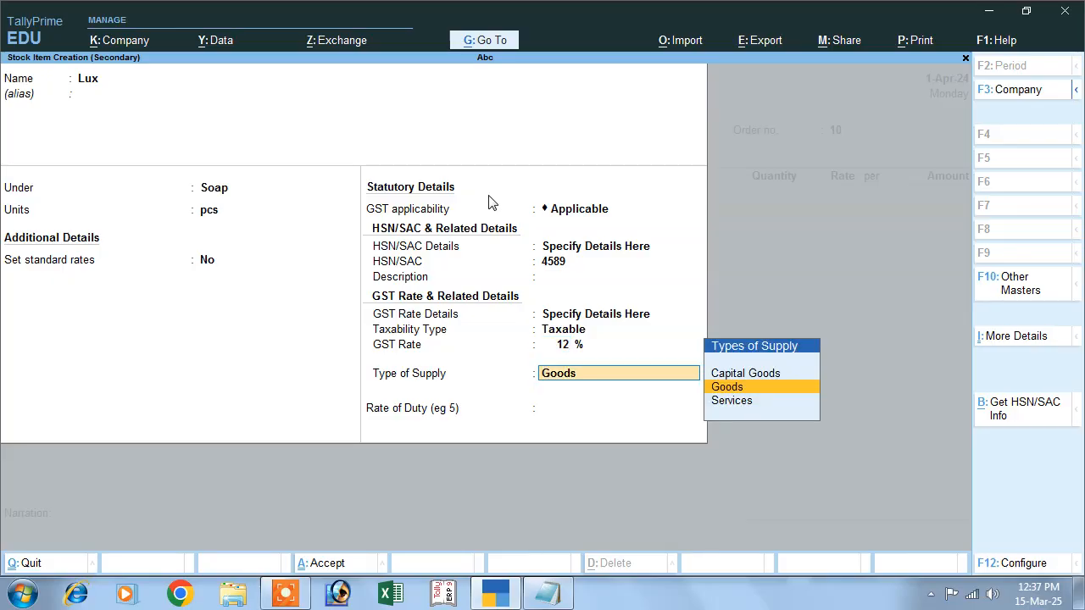
# Keep Goods as the type of supply, set the rate of duty to 0, and save the stock item.
pyautogui.press('Return')
pyautogui.write('6')
pyautogui.press('Return')
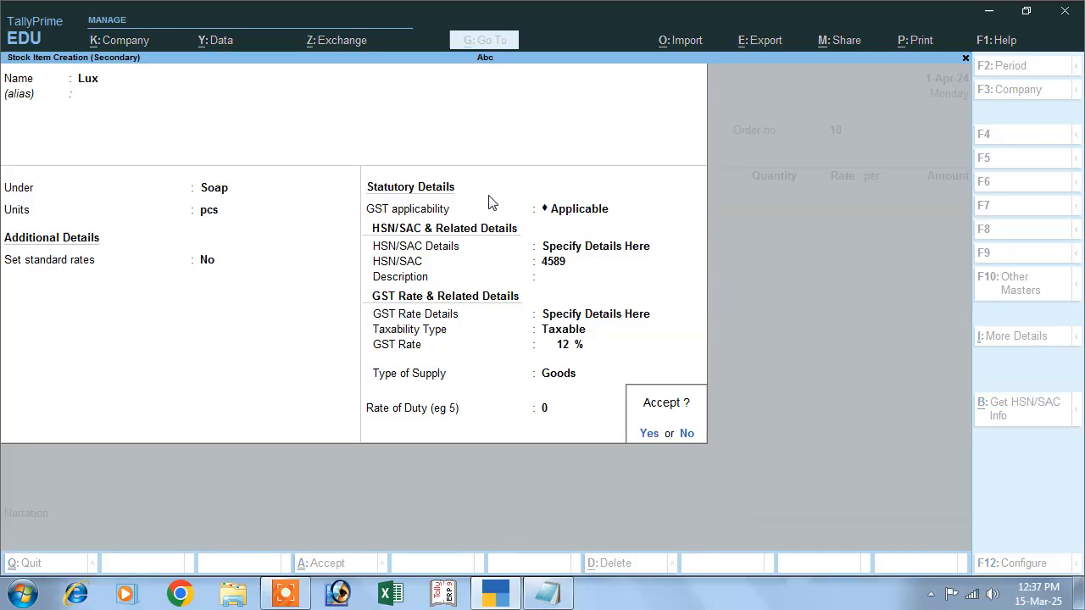
pyautogui.press('Return')
# Allocate 10,000 pcs of Lux due on 1-Apr-24 at a rate of 10 per piece and finish the item line.
pyautogui.press('Return')
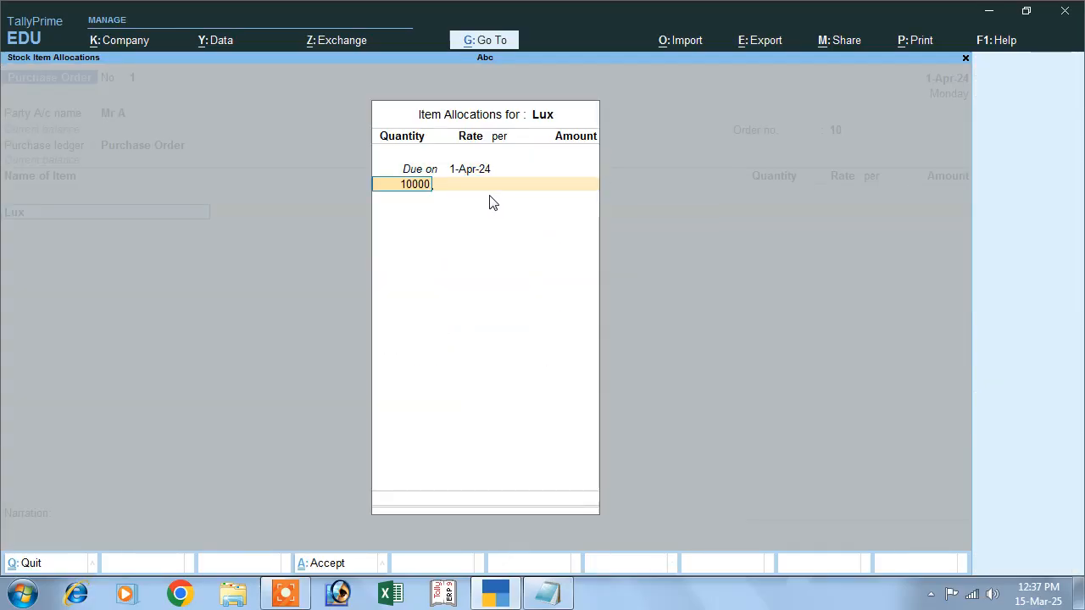
pyautogui.press('Return')
pyautogui.write('10')
pyautogui.press('Return')
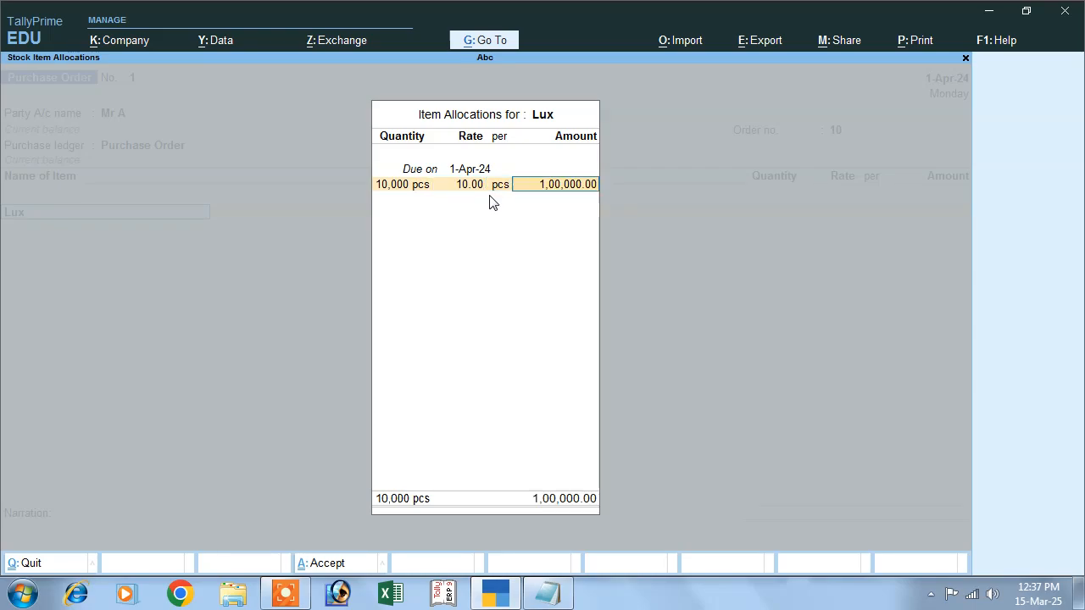
pyautogui.press('Return')
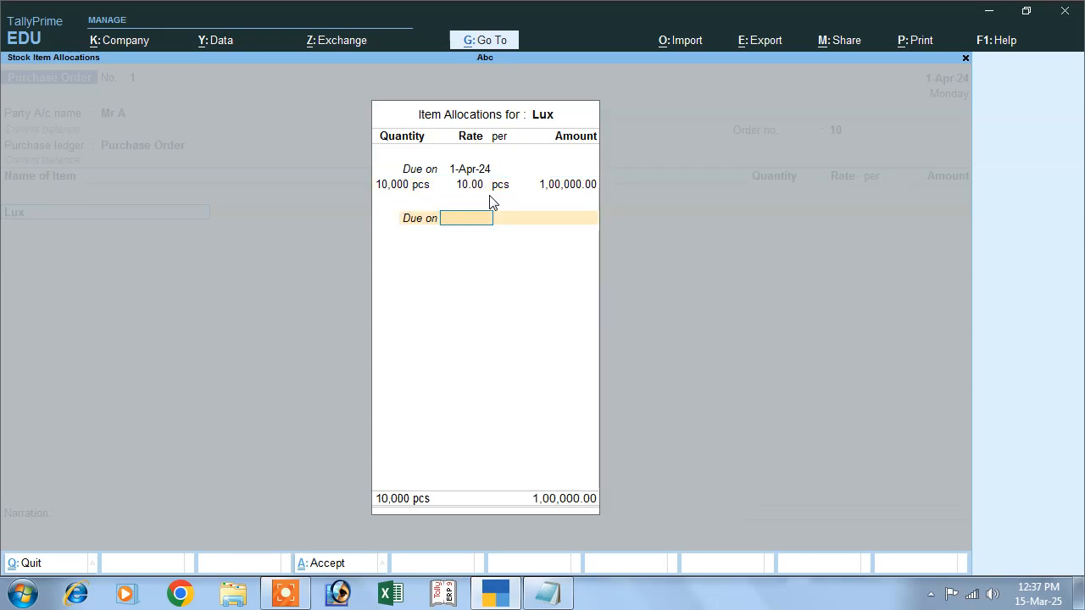
pyautogui.press('Return')
pyautogui.press('Return')
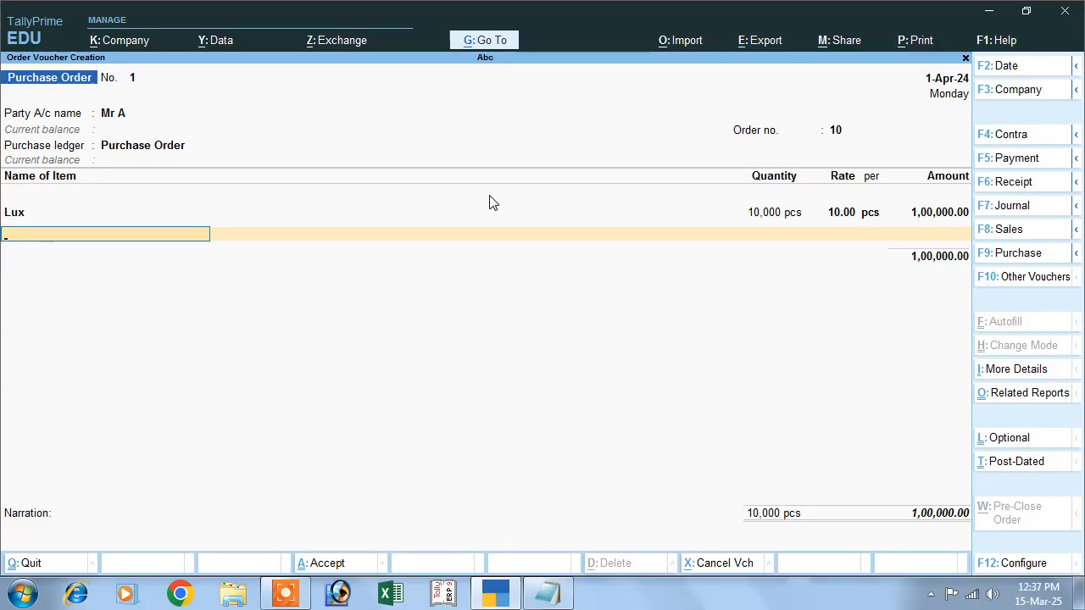
# End the item list and start a new ledger named Igst under the Duties & Taxes group.
pyautogui.press('Return')
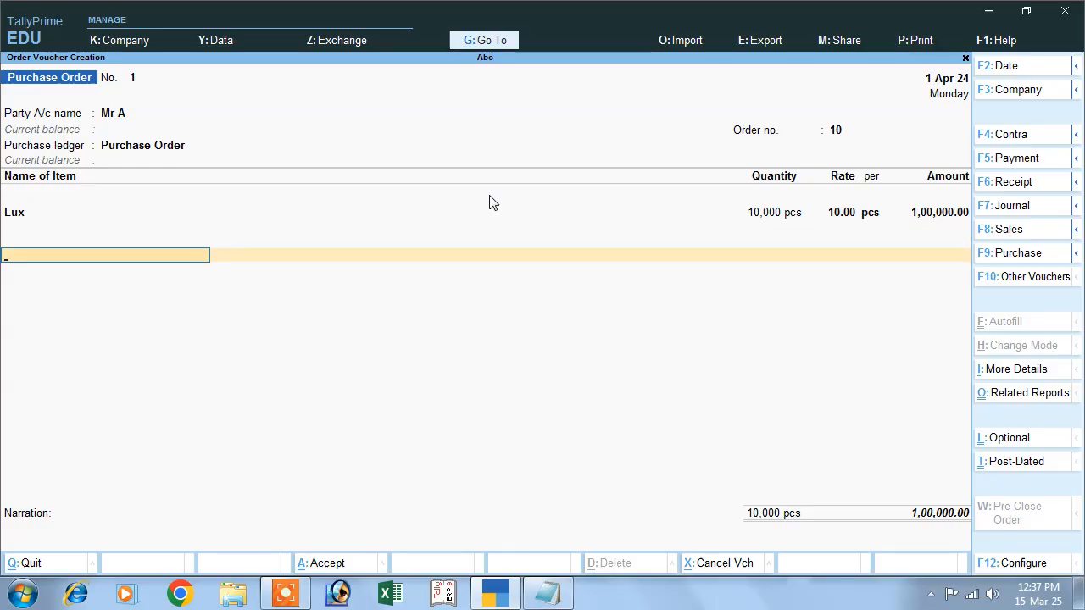
pyautogui.hotkey('alt', 'c')
pyautogui.write('Ig')
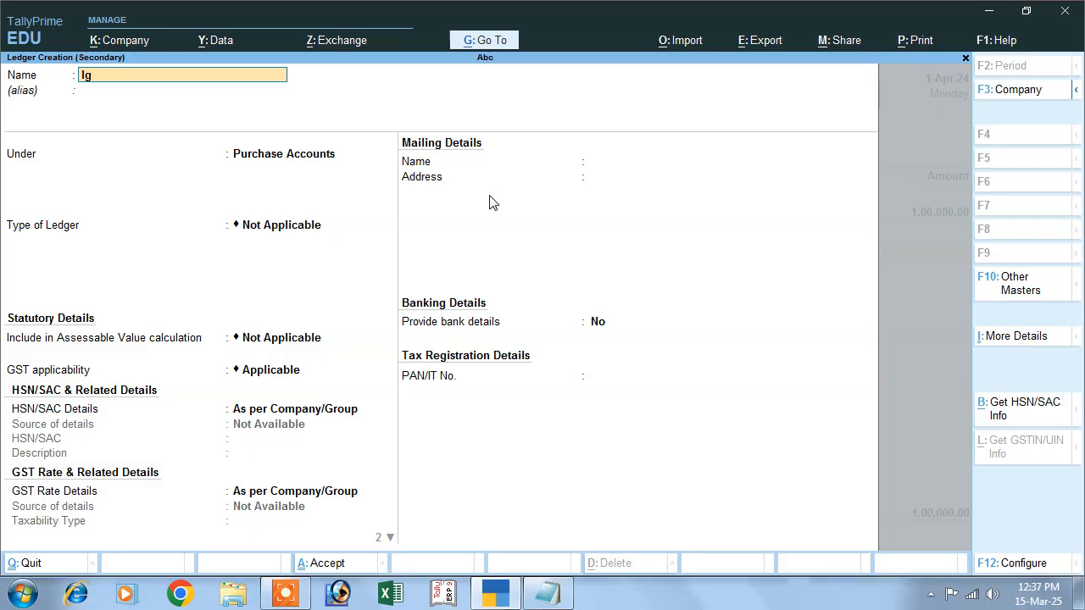
pyautogui.write('st')
pyautogui.press('Return')
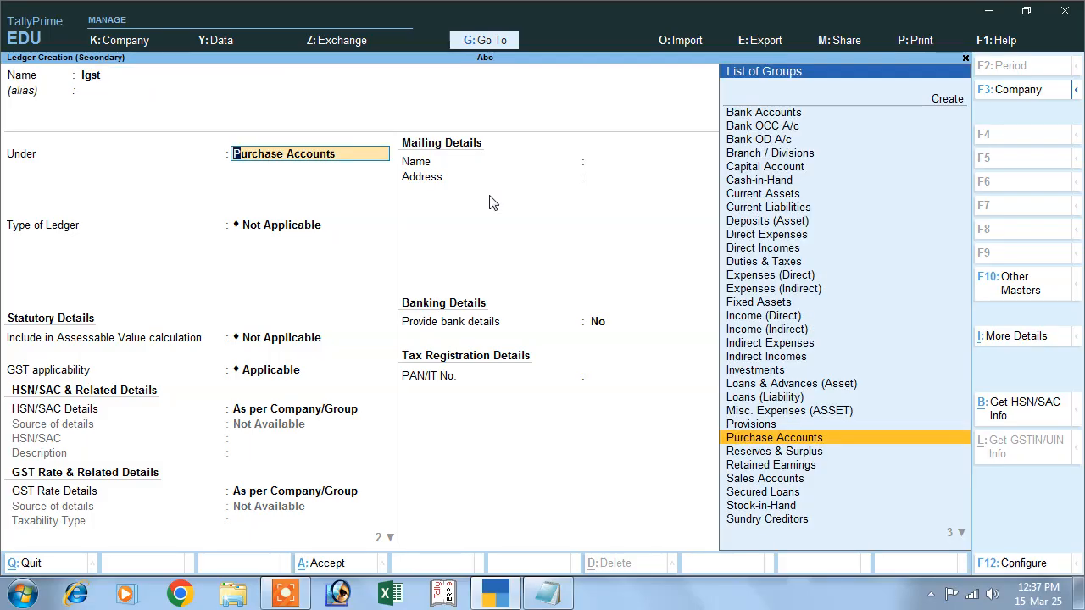
pyautogui.write('D')
pyautogui.press('Down')
pyautogui.press('Down')
pyautogui.press('Down')
pyautogui.press('Down')
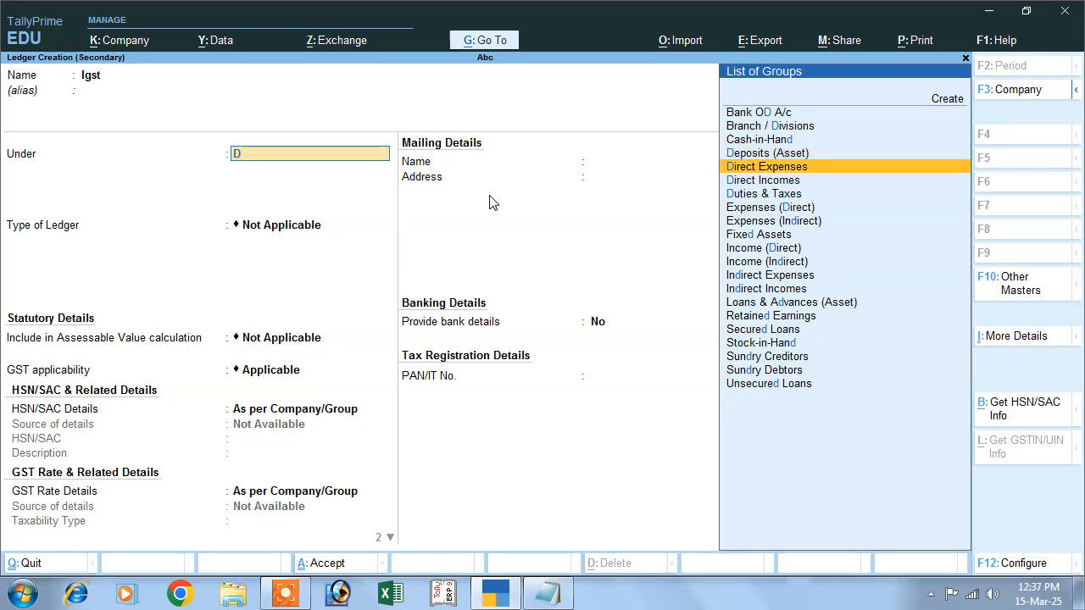
pyautogui.press('Return')
# Set the Igst ledger's type of duty/tax to GST and its tax type to IGST.
pyautogui.press('Up')
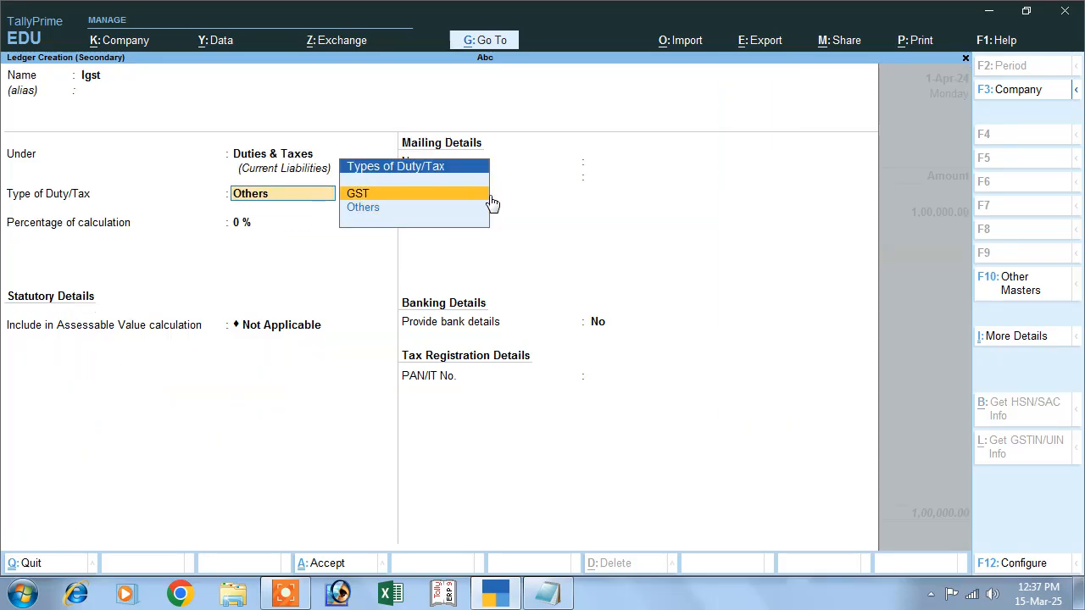
pyautogui.press('Return')
pyautogui.press('Down')
pyautogui.press('Up')
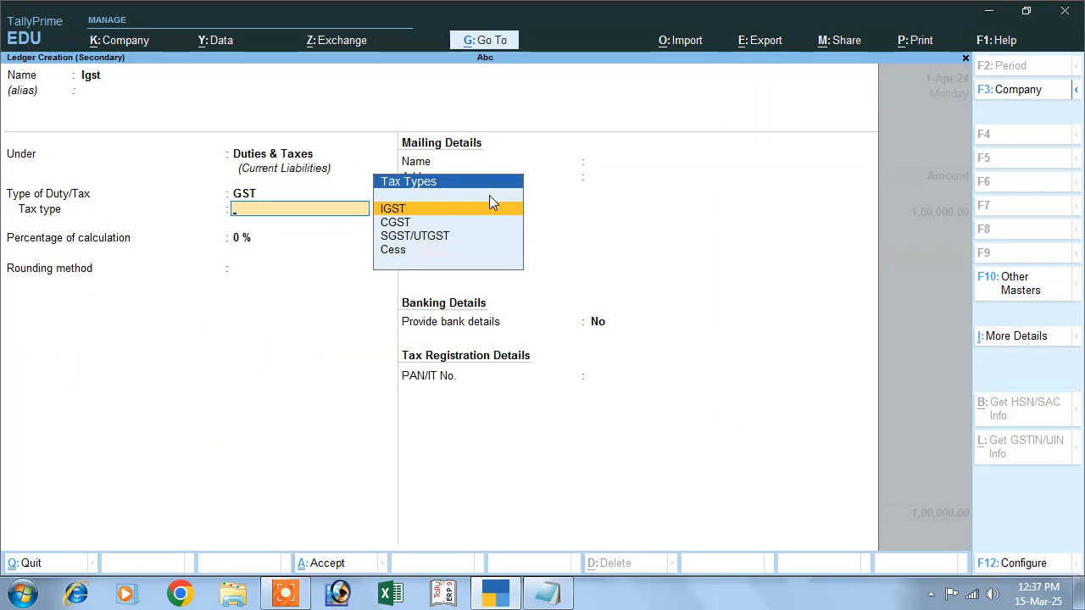
pyautogui.press('Return')
# Set the percentage of calculation to 12%, with rounding Not Applicable and no bank details, and save the ledger into the order.
pyautogui.write('12')
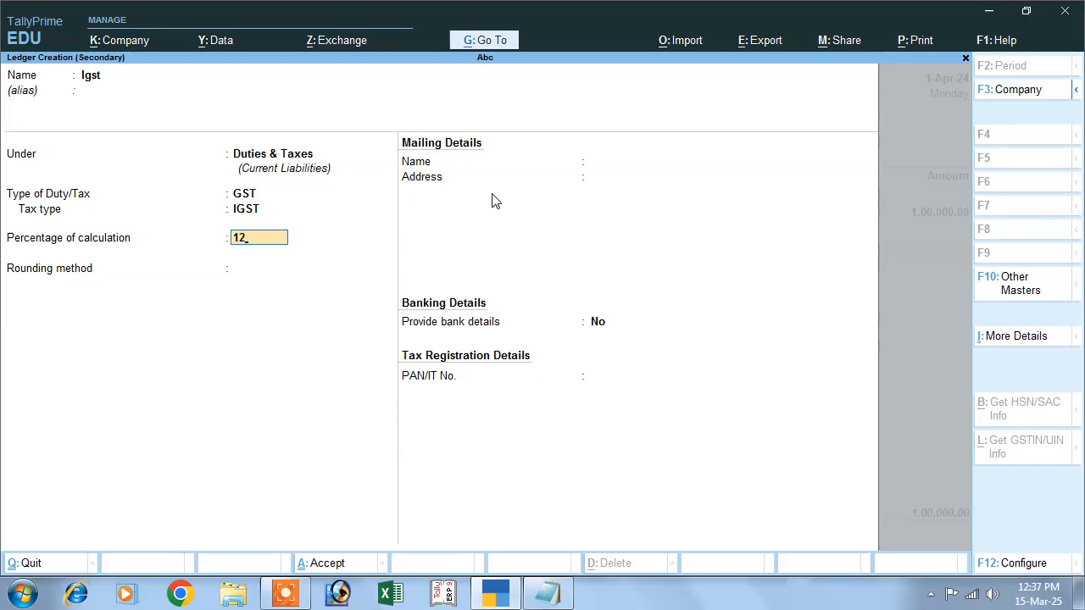
pyautogui.press('Return')
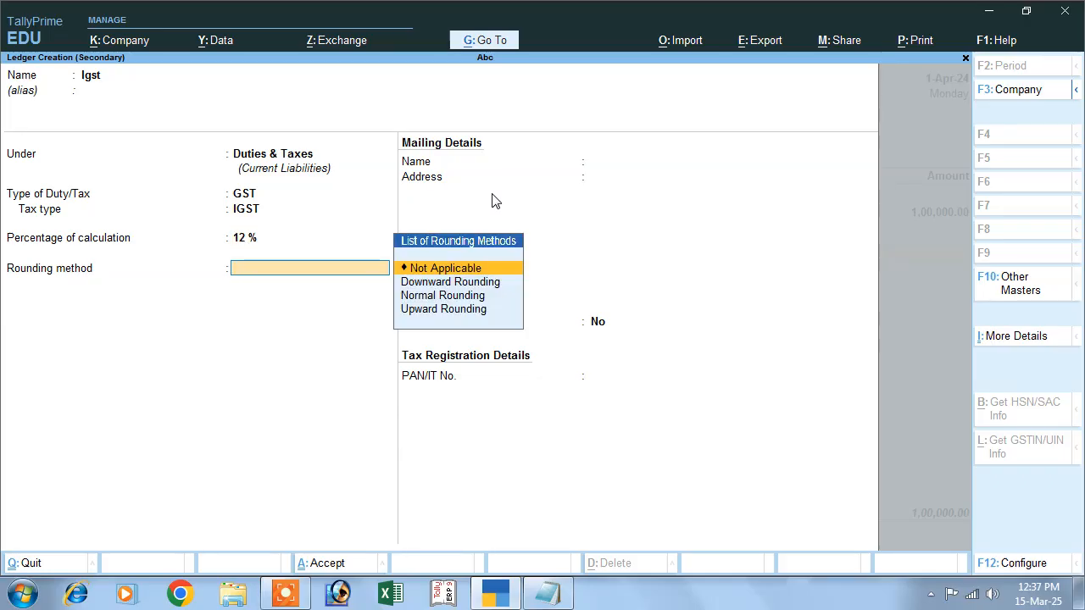
pyautogui.press('Return')
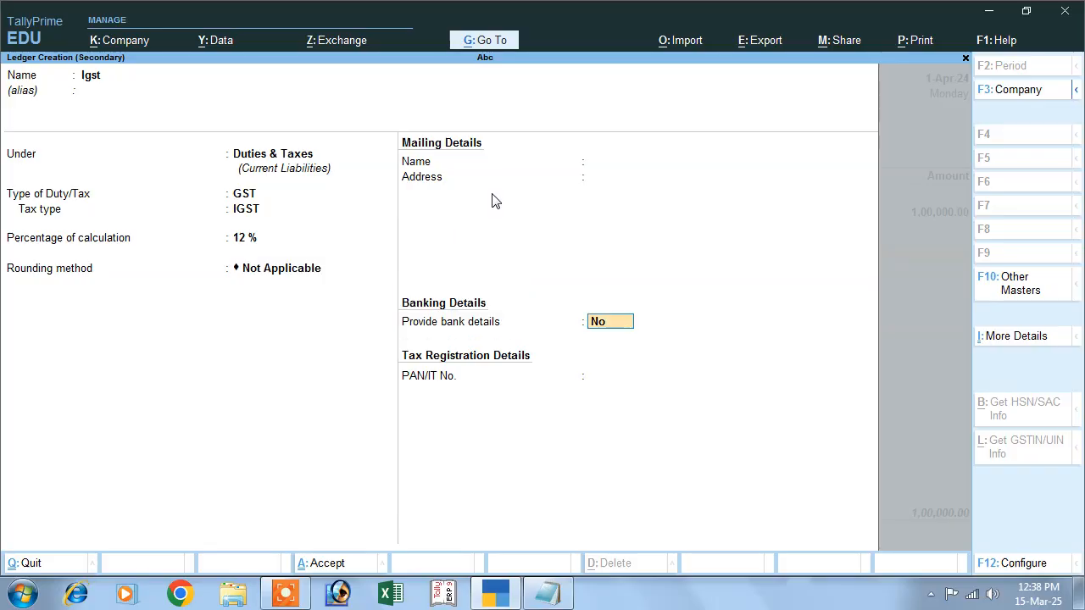
pyautogui.press('Return')
pyautogui.press('Return')
pyautogui.press('Return')
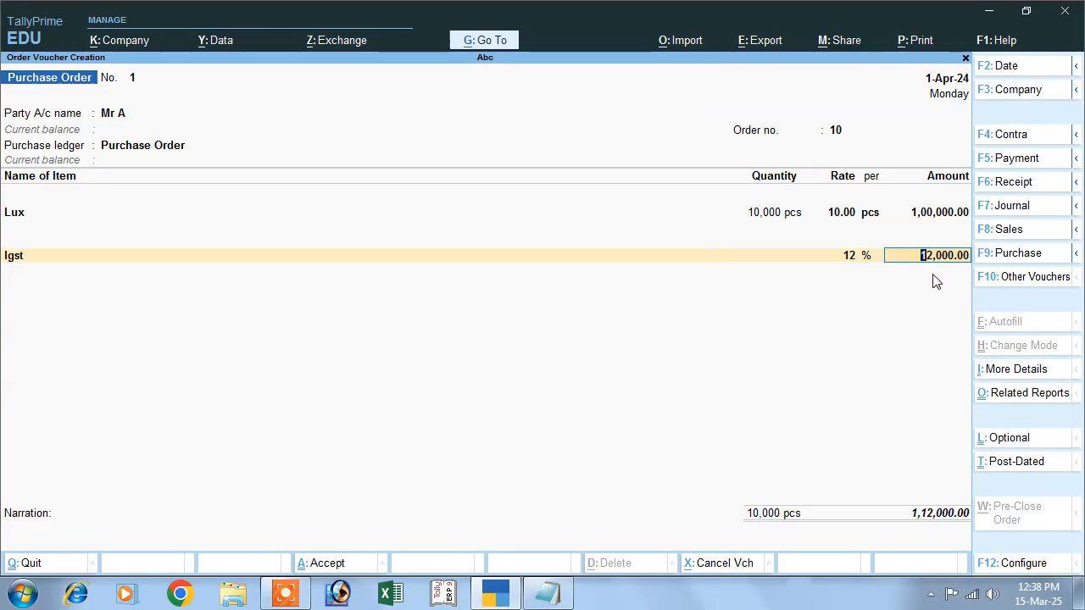
# Keep the Lux and Igst lines as entered, leave the narration blank, and save the purchase order.
pyautogui.click(932, 213)
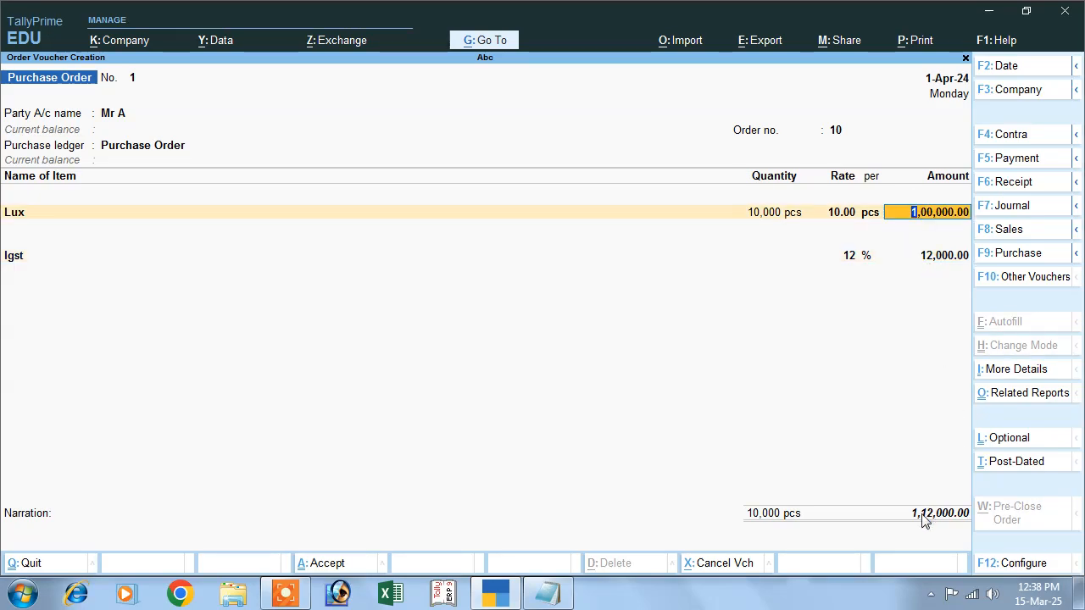
pyautogui.press('Return')
pyautogui.press('Return')
pyautogui.press('Return')
pyautogui.press('Return')
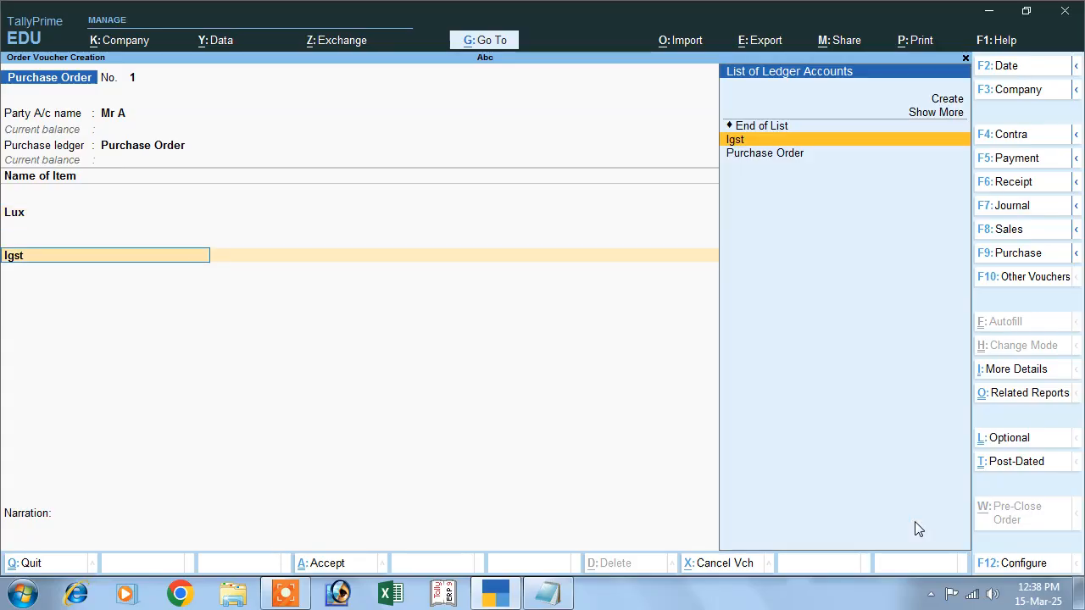
pyautogui.press('Return')
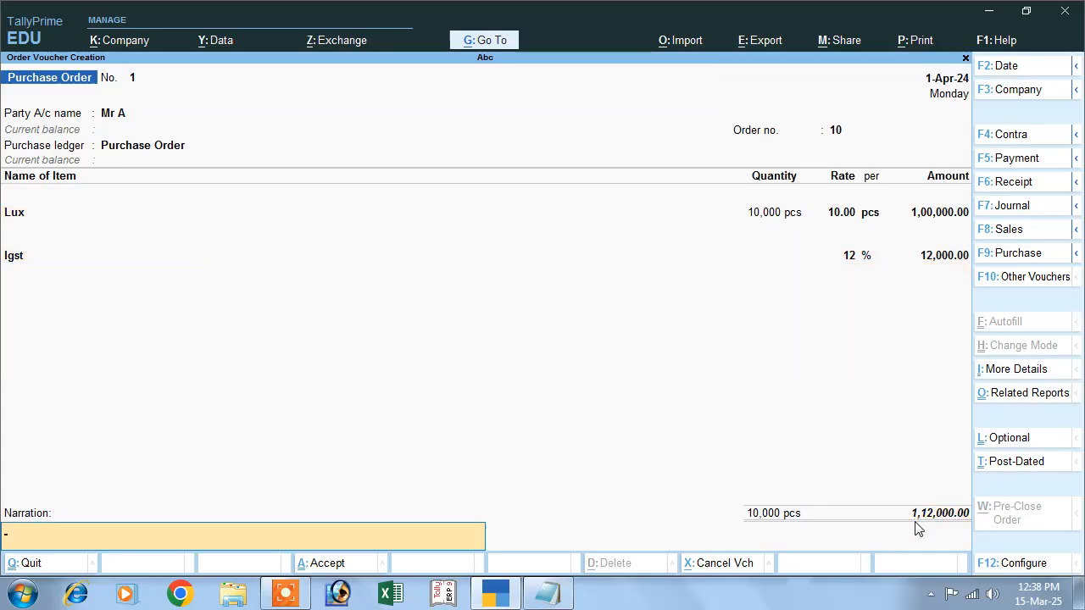
pyautogui.press('Return')
pyautogui.press('Return')
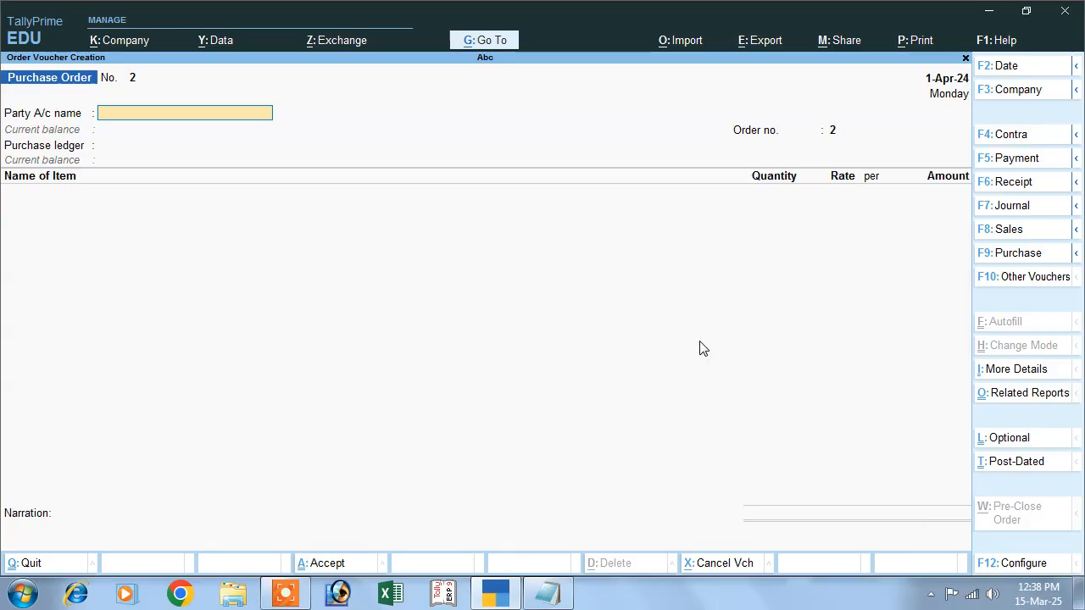
# Show the inactive voucher types, switch to Receipt Note, and activate that voucher type.
pyautogui.click(1032, 281)
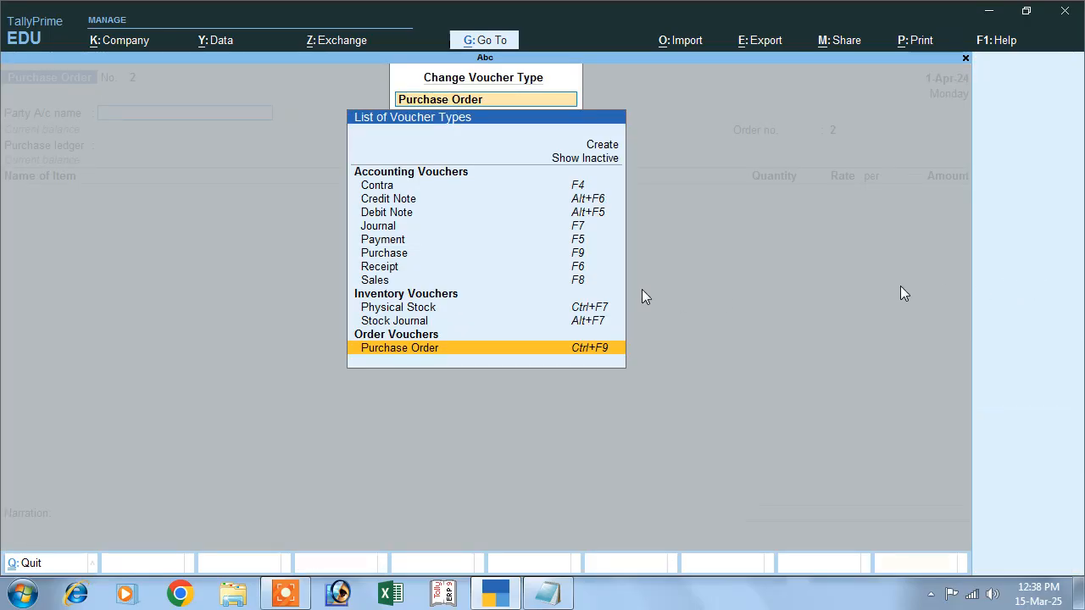
pyautogui.click(569, 158)
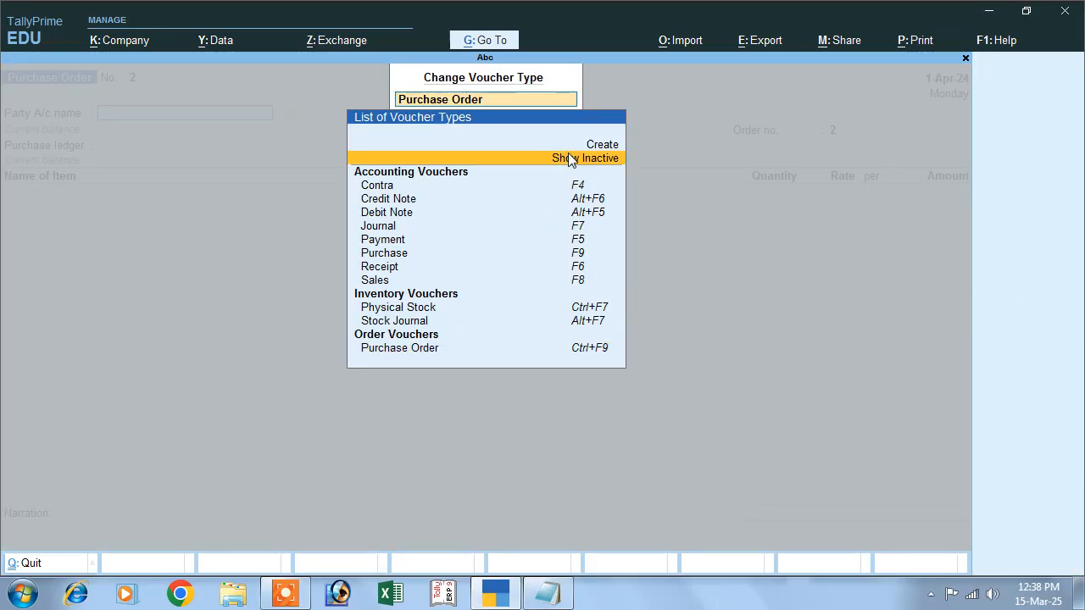
pyautogui.click(570, 159)
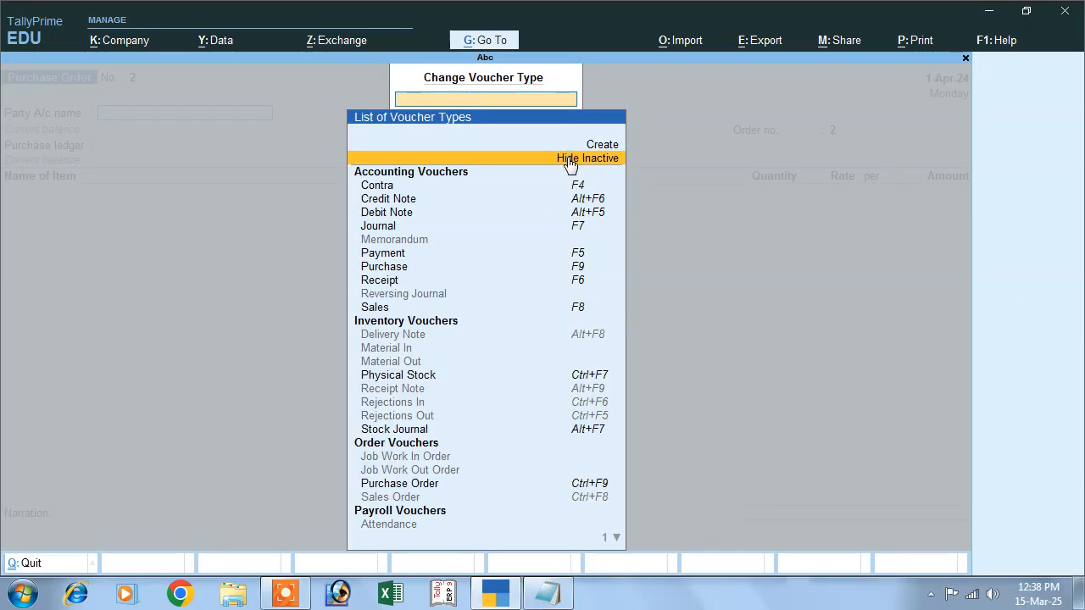
pyautogui.click(390, 390)
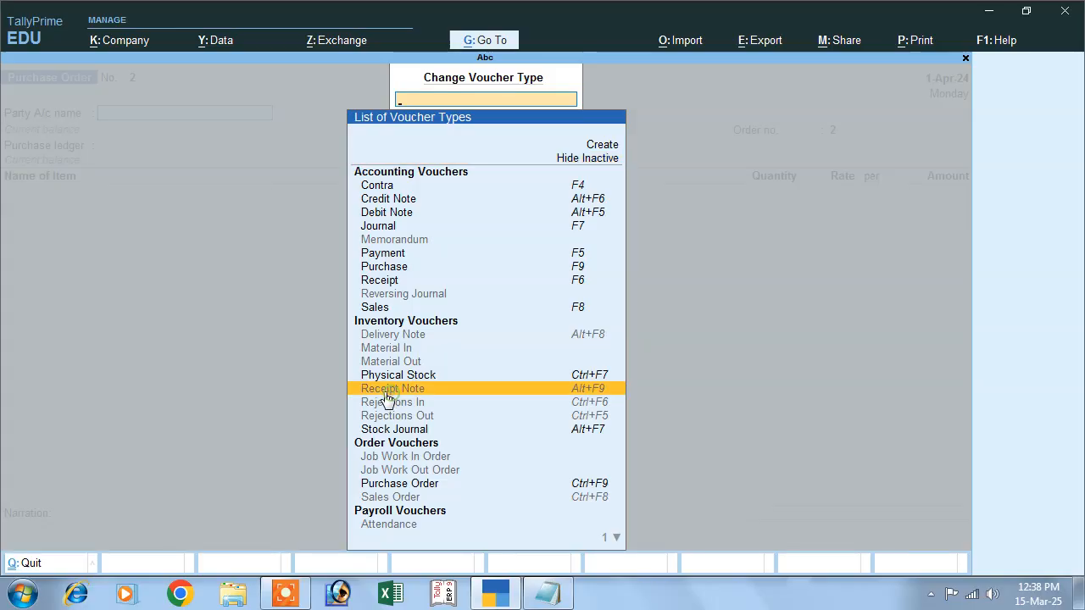
pyautogui.click(589, 391)
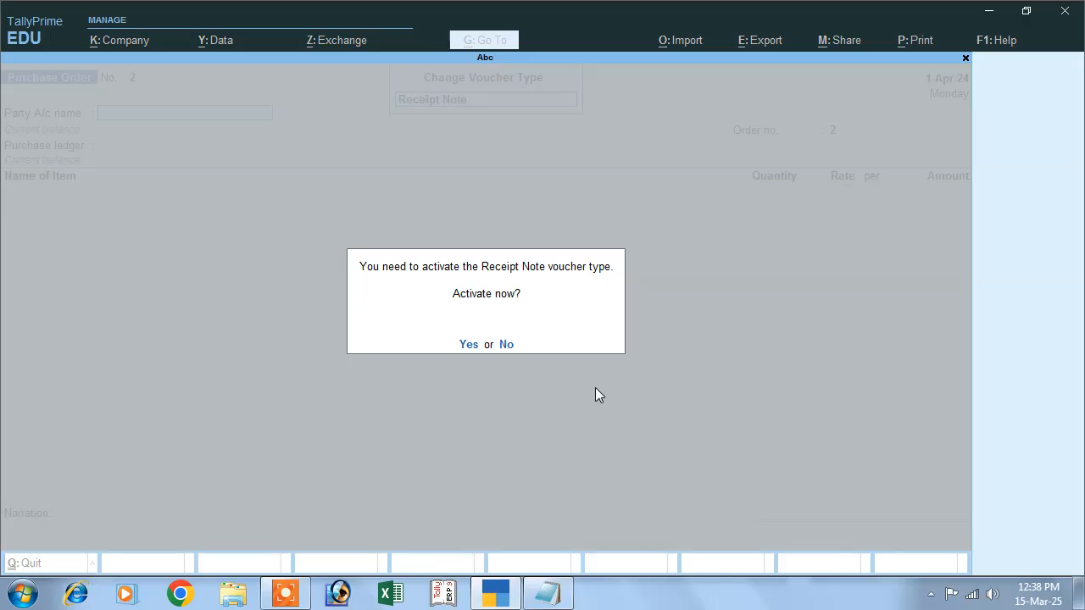
pyautogui.click(471, 345)
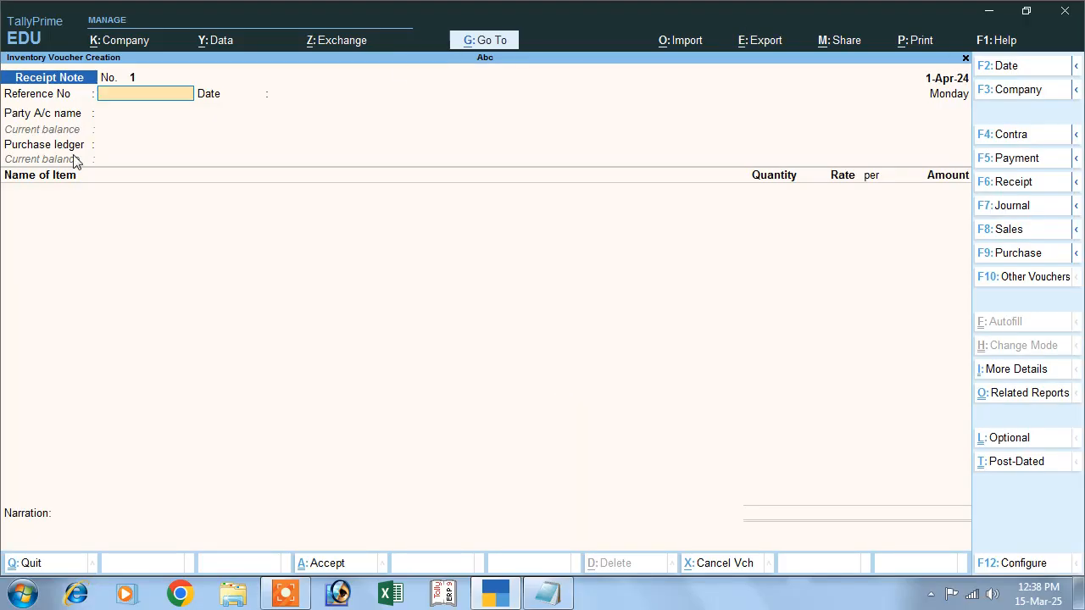
# Enter reference number 10 dated 1-Apr-24 on the receipt note and choose the supplier as the party account.
pyautogui.write('01')
pyautogui.press('BackSpace')
pyautogui.press('BackSpace')
pyautogui.write('10')
pyautogui.press('Return')
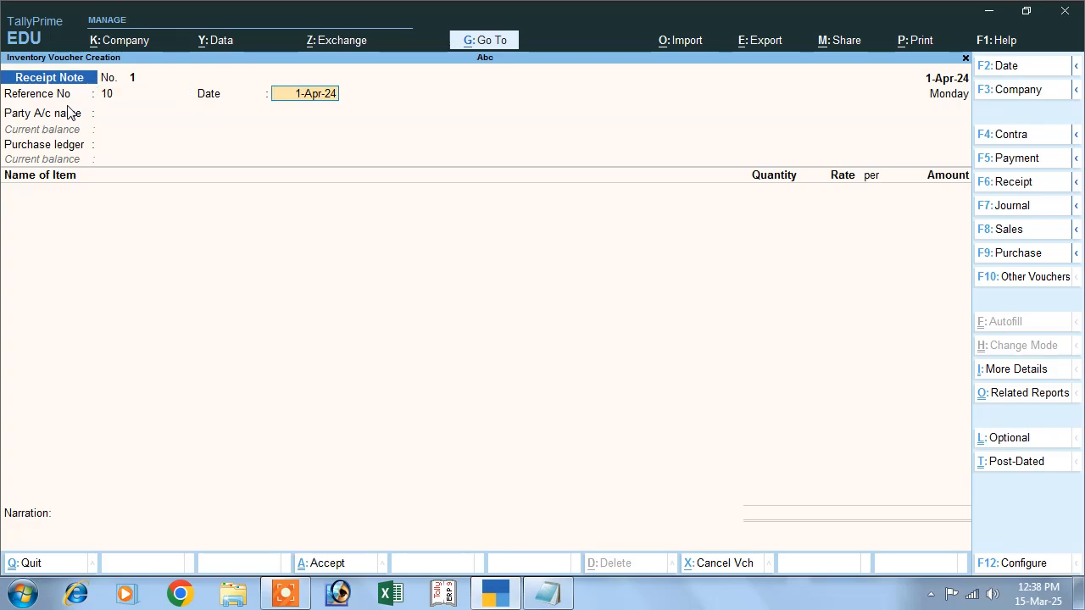
pyautogui.press('Return')
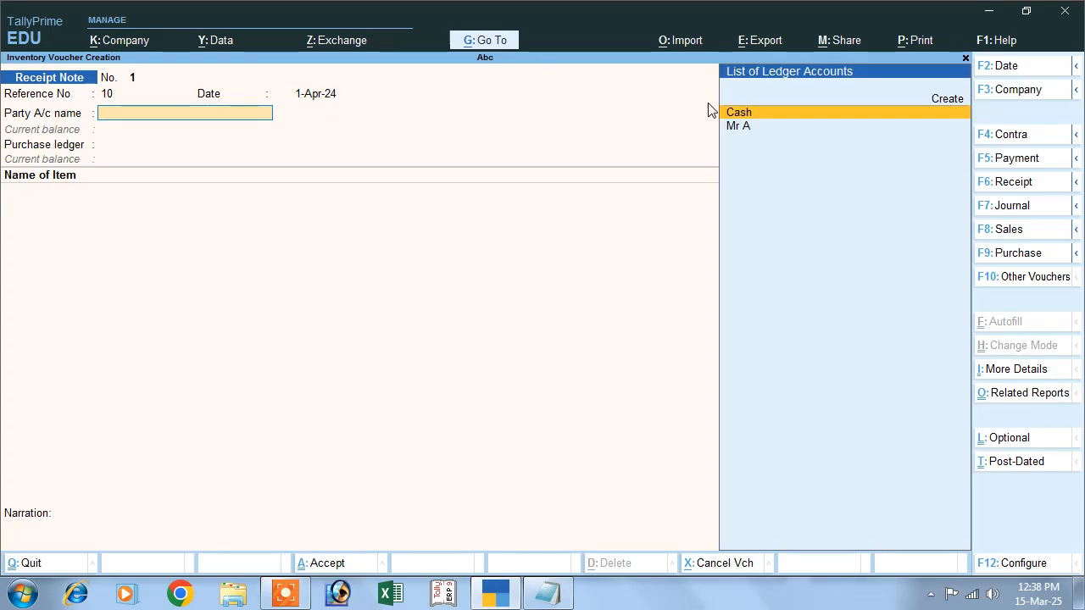
pyautogui.click(755, 129)
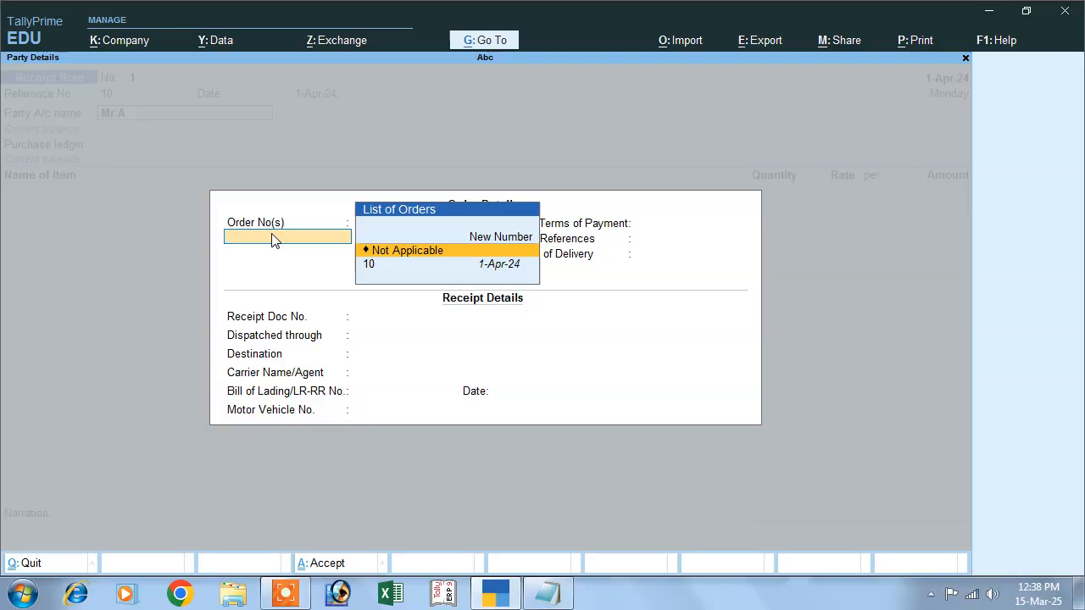
# Link the receipt note to order 10 and leave the remaining order and receipt details blank.
pyautogui.press('Down')
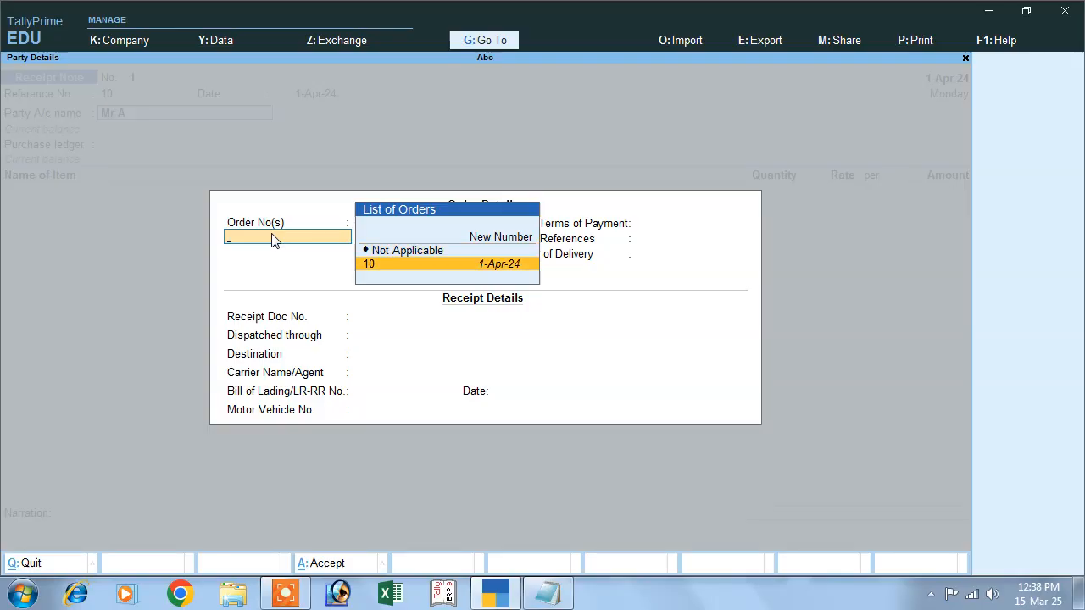
pyautogui.press('Return')
pyautogui.press('Return')
pyautogui.press('Return')
pyautogui.press('Return')
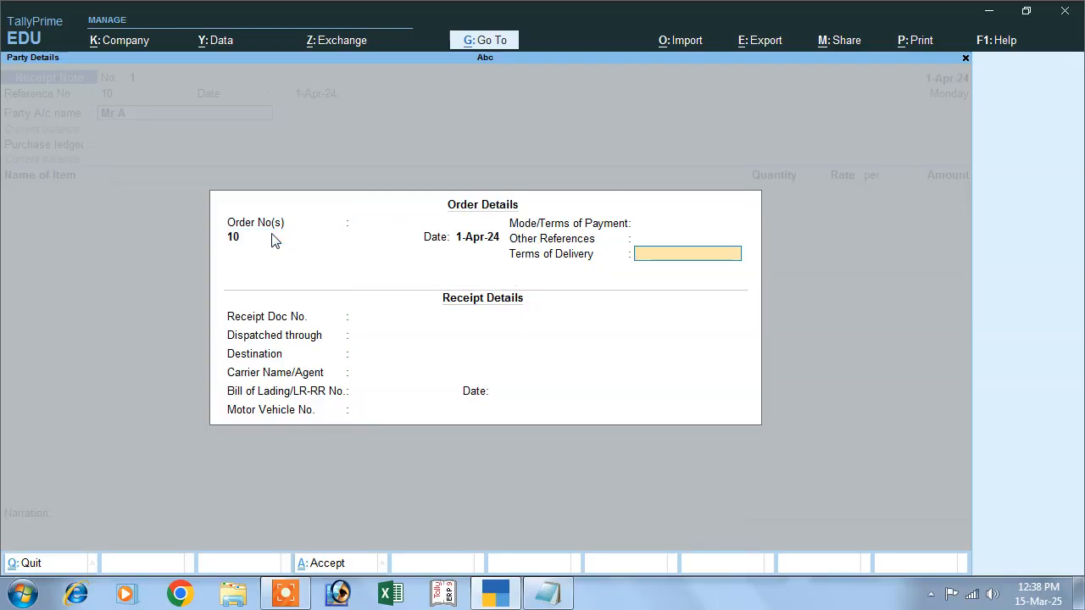
pyautogui.press('Return')
pyautogui.press('Return')
pyautogui.press('Return')
pyautogui.press('Return')
pyautogui.press('Return')
pyautogui.press('Return')
pyautogui.press('Return')
pyautogui.press('Return')
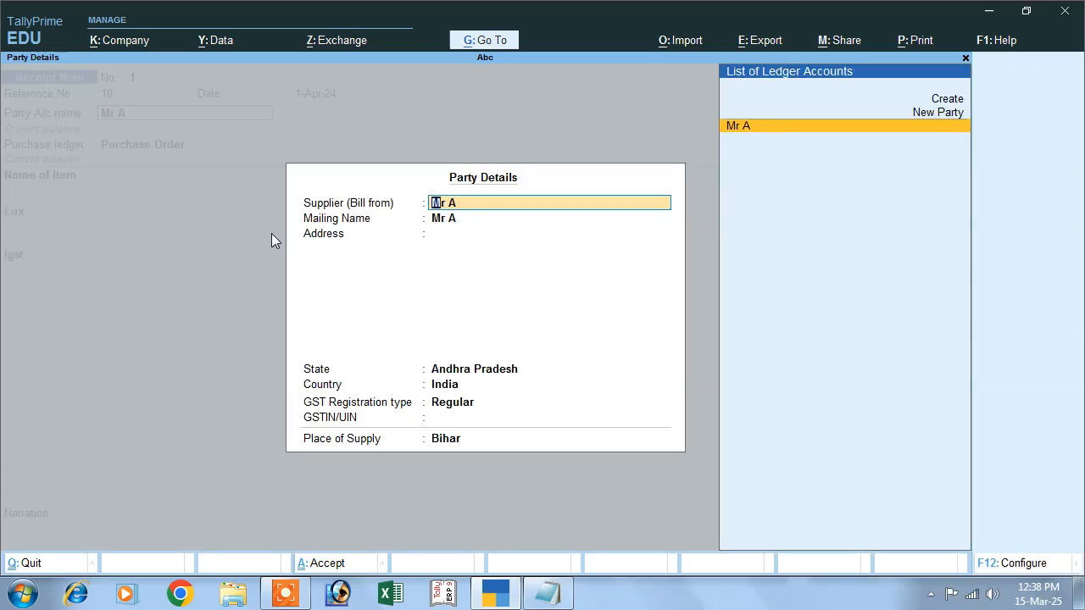
# Accept the supplier's party details as filled in and keep Purchase Order as the purchase ledger.
pyautogui.press('Return')
pyautogui.press('Return')
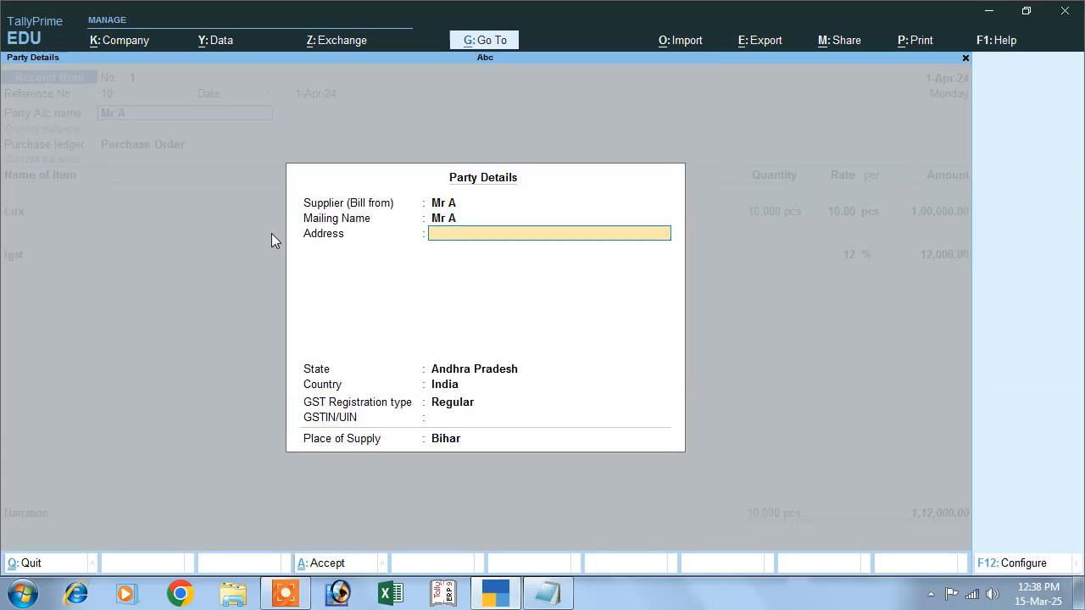
pyautogui.press('Return')
pyautogui.press('Return')
pyautogui.press('Return')
pyautogui.press('Return')
pyautogui.press('Return')
pyautogui.press('Return')
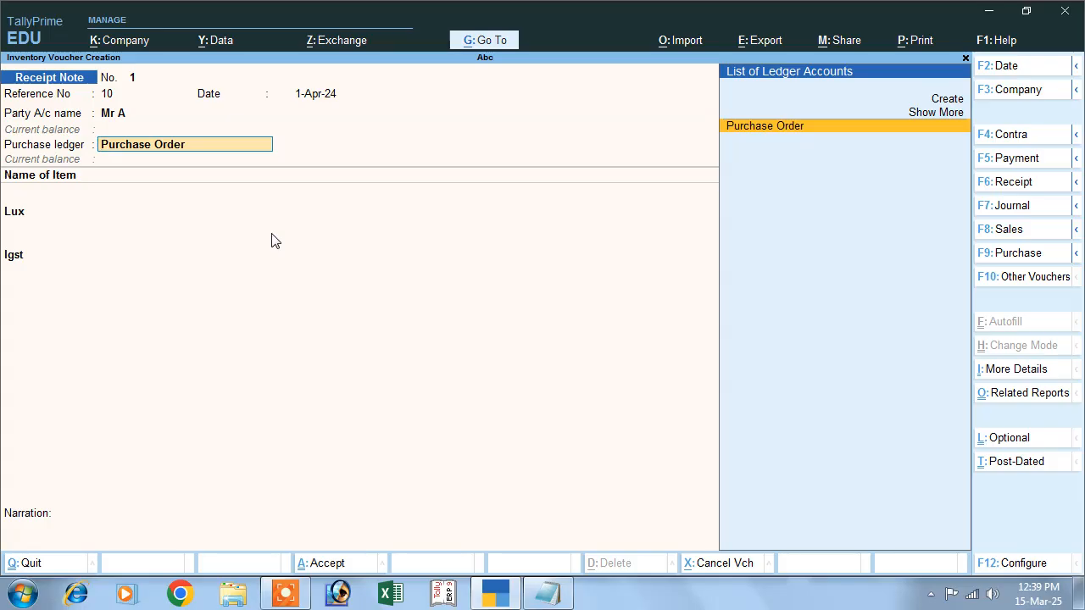
pyautogui.press('Return')
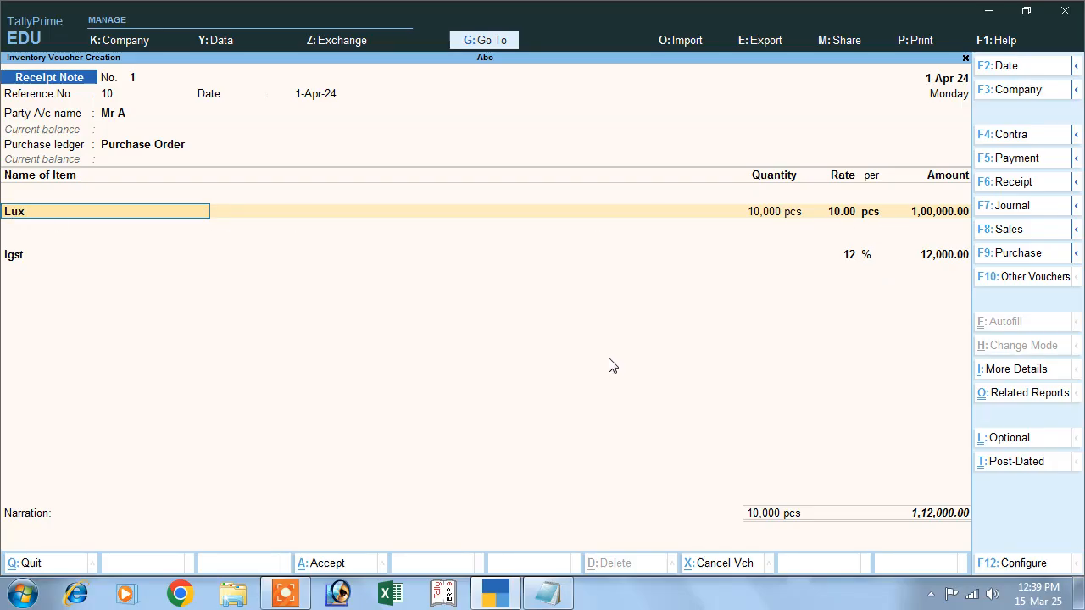
# Accept the receipt note's Lux line of 10,000 pcs at a rate of 10 per piece.
pyautogui.press('Return')
pyautogui.press('Return')
pyautogui.press('Return')
pyautogui.press('Return')
pyautogui.press('Return')
pyautogui.press('Return')
pyautogui.press('Return')
pyautogui.press('Return')
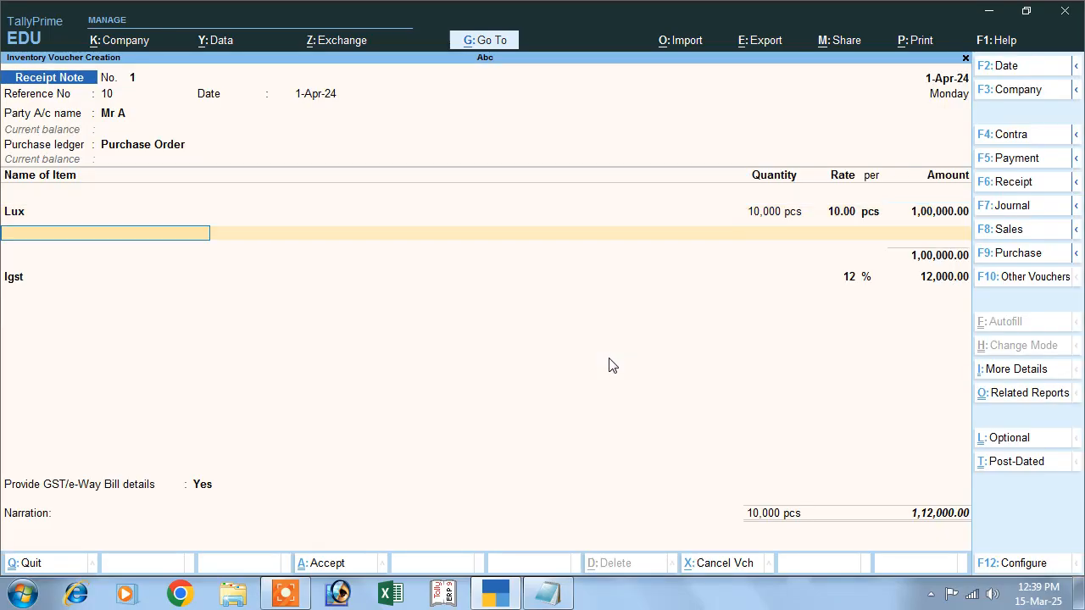
# Keep the 12% Igst line, leave the e-Way Bill details and narration blank, and save the receipt note.
pyautogui.press('Return')
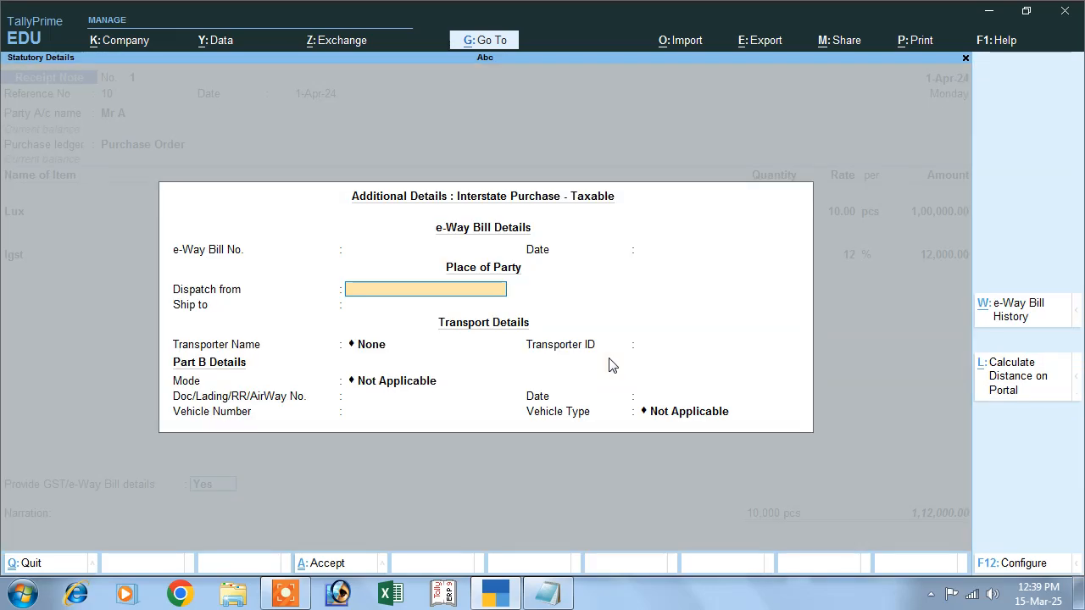
pyautogui.press('Return')
pyautogui.press('Return')
pyautogui.press('Return')
pyautogui.press('Return')
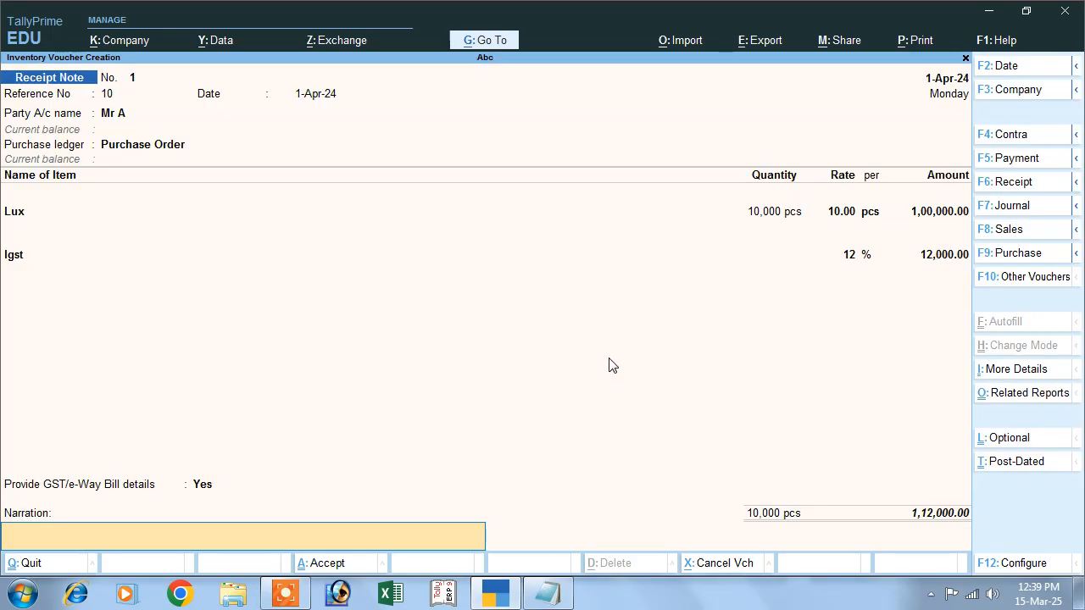
pyautogui.press('Return')
pyautogui.press('y')
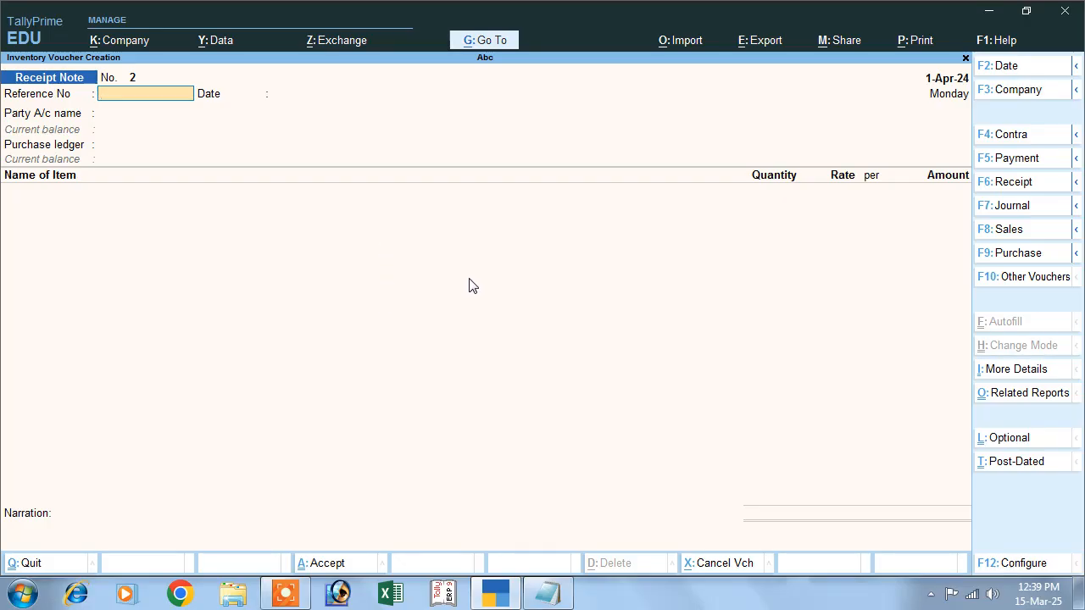
# Show the inactive voucher types, activate Rejections Out and switch to that voucher.
pyautogui.click(1002, 277)
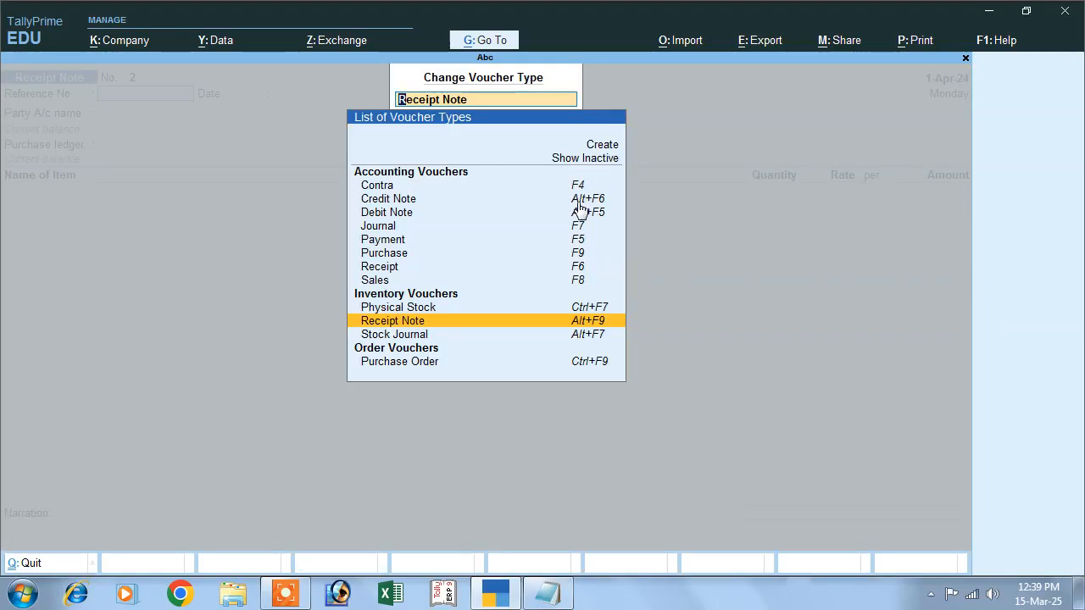
pyautogui.click(581, 159)
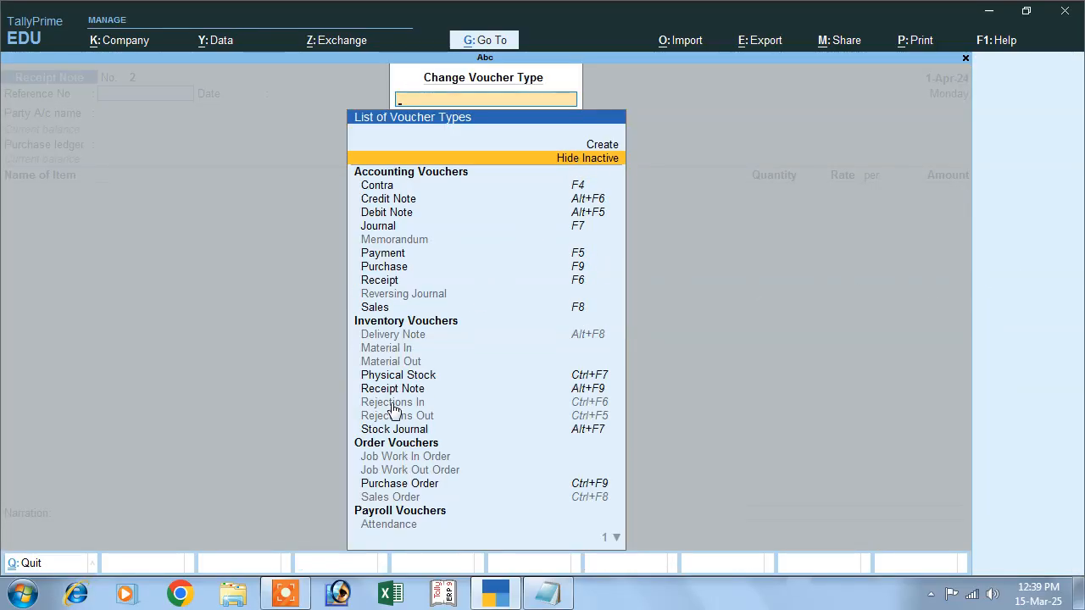
pyautogui.click(605, 418)
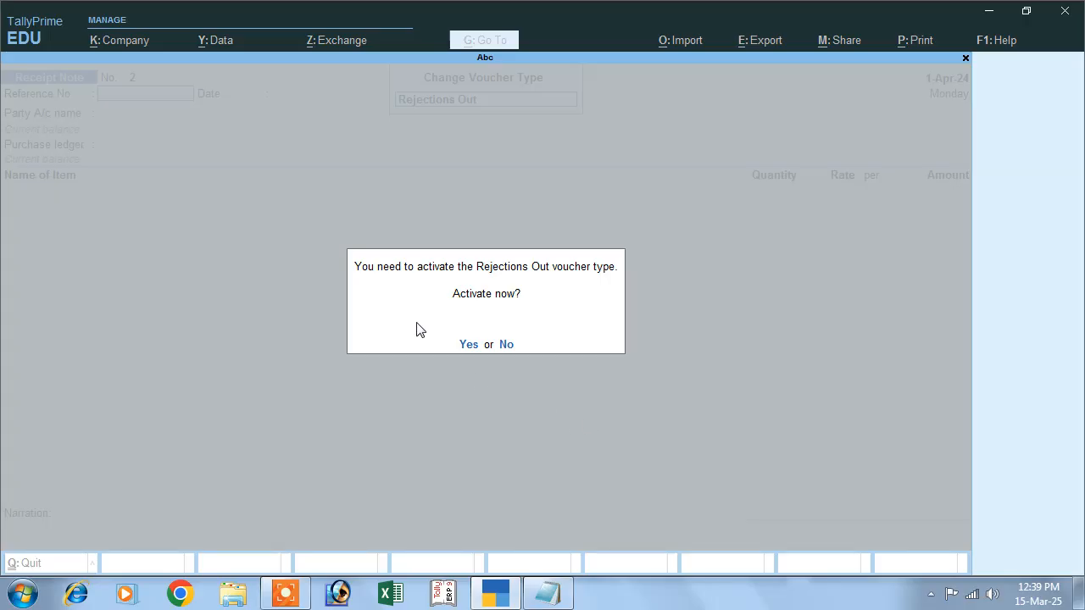
pyautogui.click(468, 346)
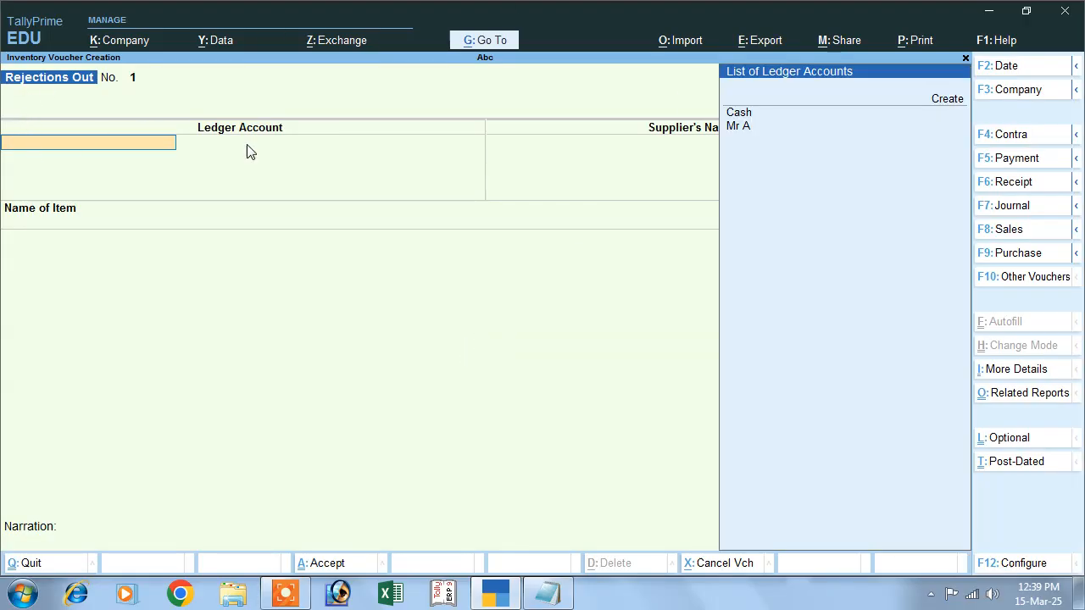
# Choose the supplier as the Rejections Out ledger account and leave the supplier's address blank.
pyautogui.press('Down')
pyautogui.press('Down')
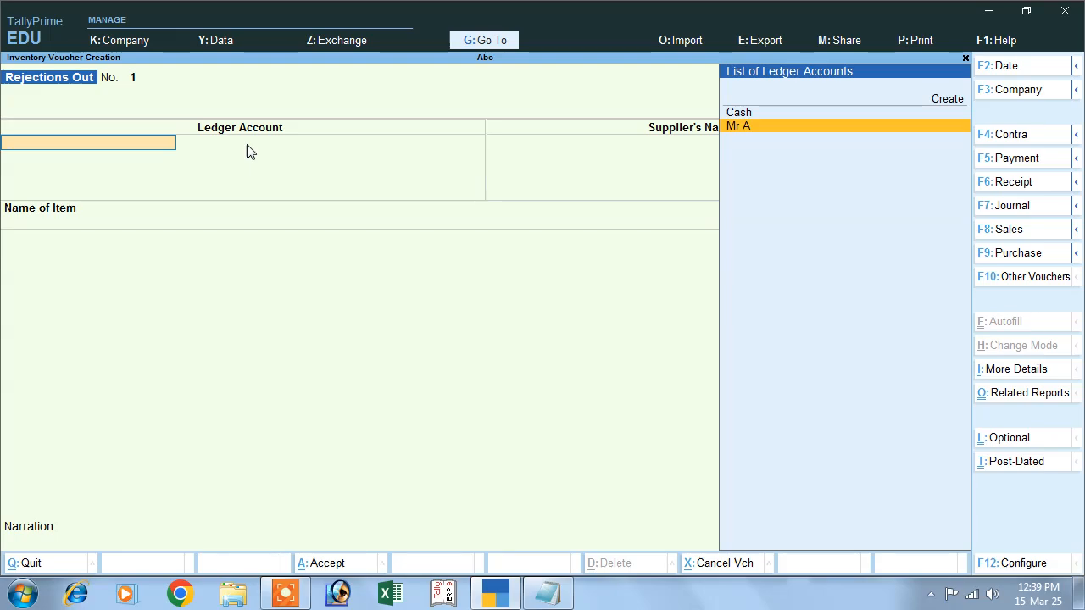
pyautogui.press('Return')
pyautogui.press('Return')
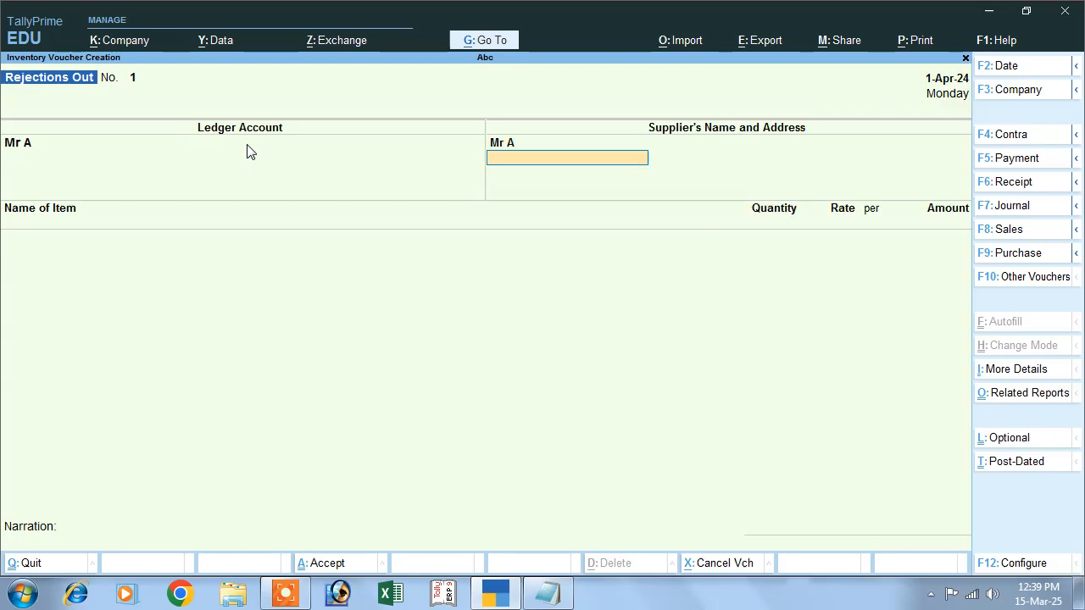
pyautogui.press('Return')
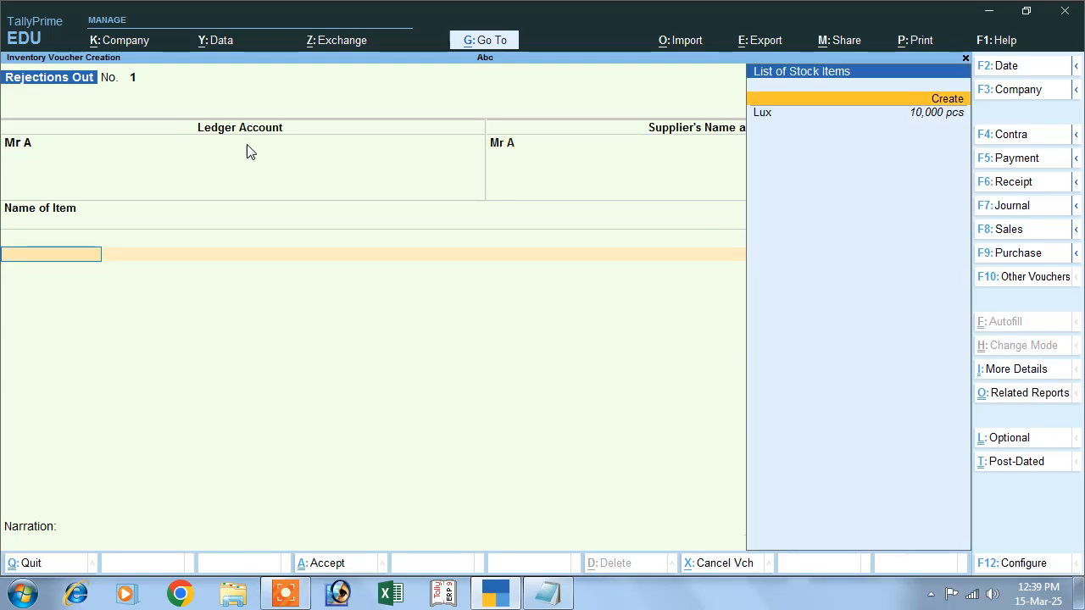
# Add Lux to the Rejections Out voucher against tracking number 10, with 100 pcs at a rate of 10 per piece.
pyautogui.press('Down')
pyautogui.press('Return')
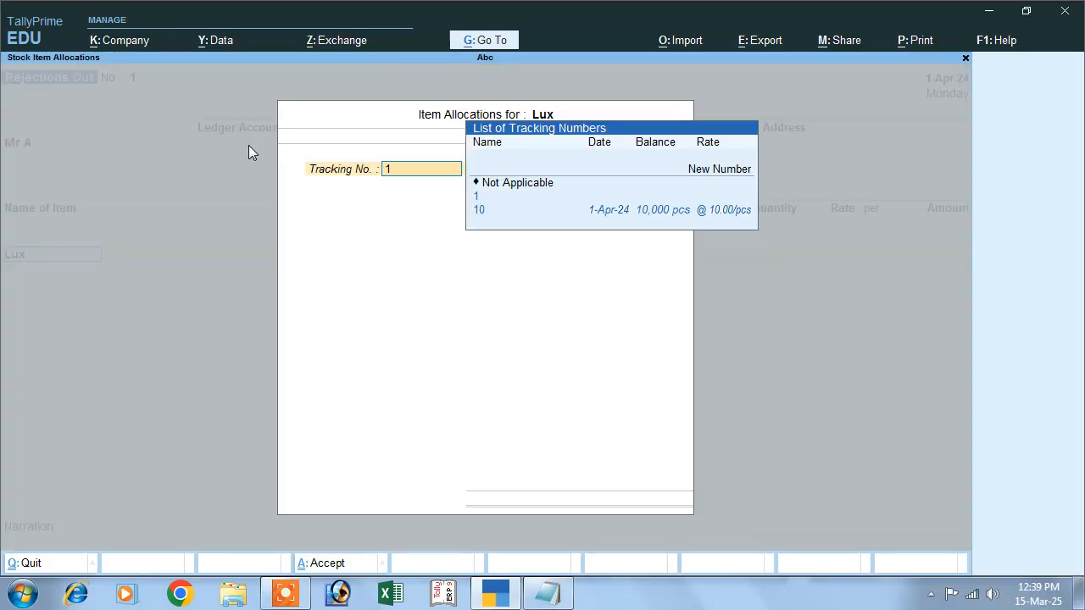
pyautogui.press('Down')
pyautogui.press('Down')
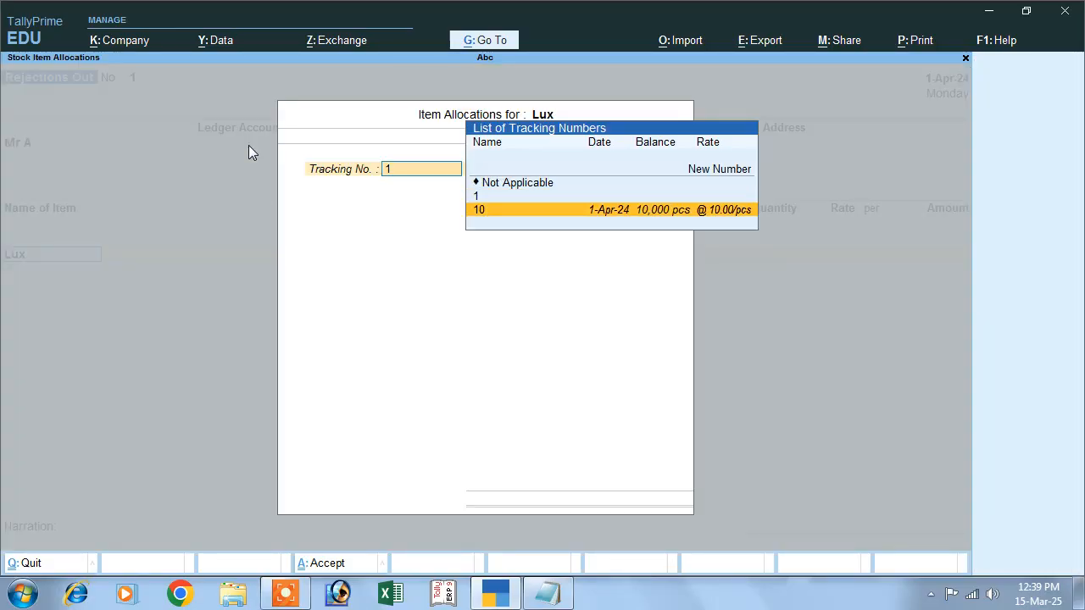
pyautogui.press('Return')
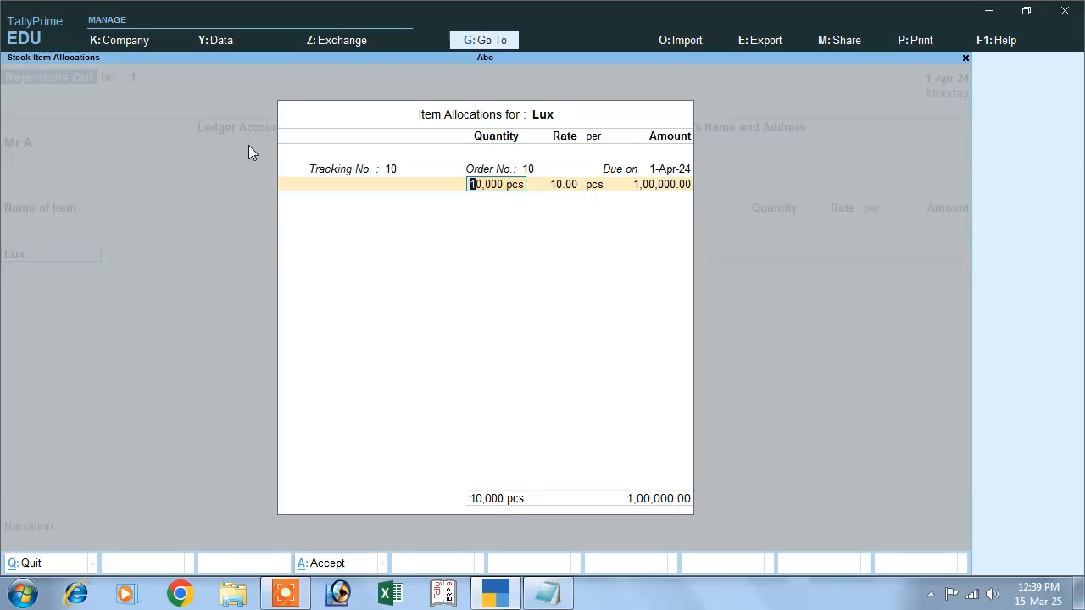
pyautogui.write('100')
pyautogui.press('Return')
pyautogui.press('Return')
pyautogui.press('Return')
pyautogui.press('Return')
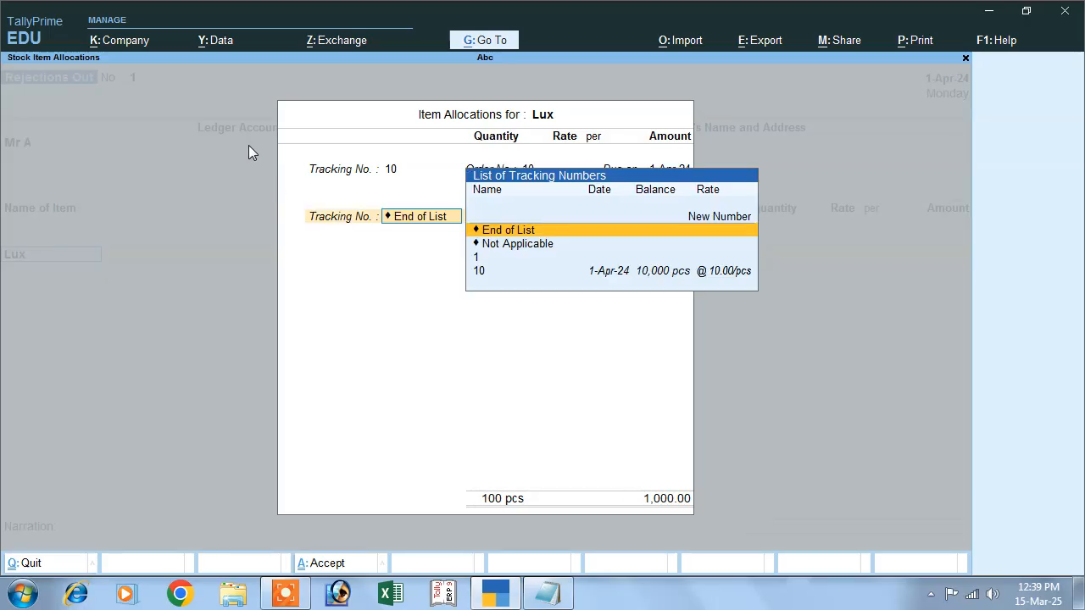
# End the item allocation, leave the narration blank and save the Rejections Out voucher.
pyautogui.press('Return')
pyautogui.press('Return')
pyautogui.press('Return')
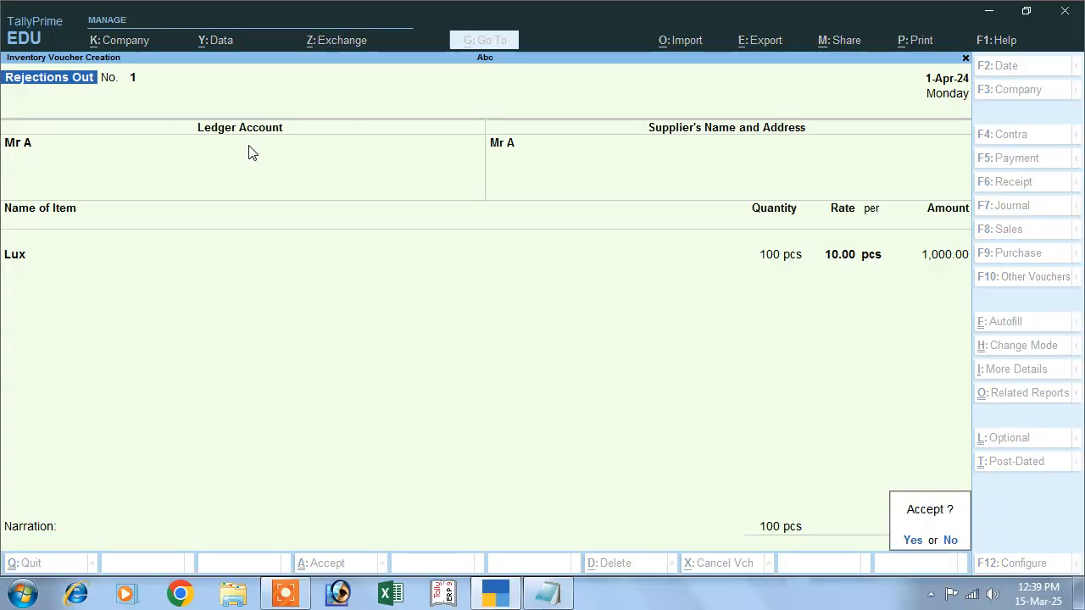
pyautogui.press('Return')
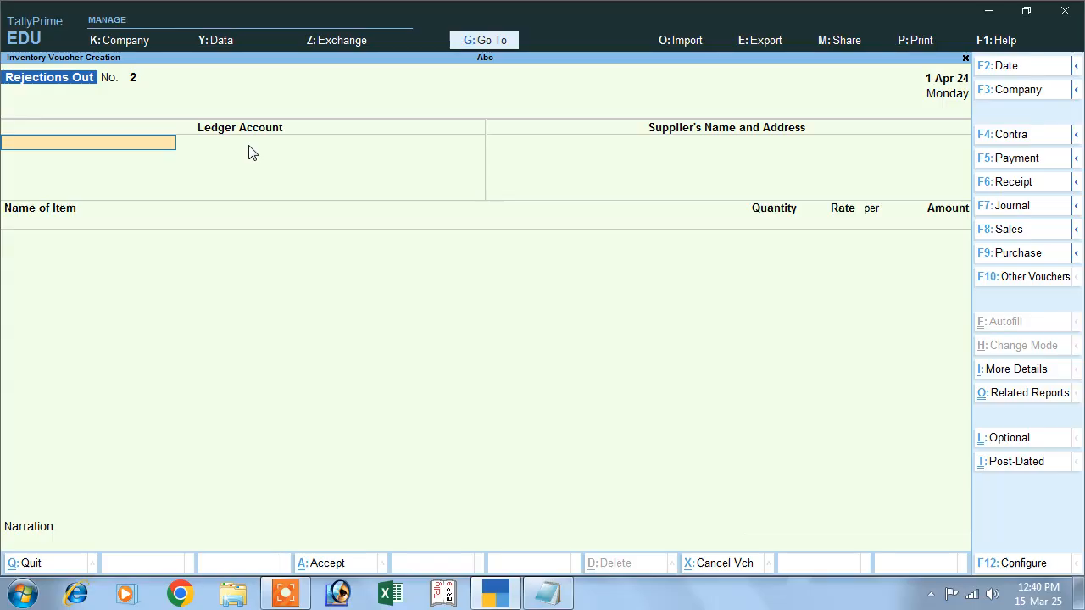
# Start a purchase voucher with supplier invoice number 10 dated 1-Apr-24 and choose the supplier as the party account.
pyautogui.click(1014, 259)
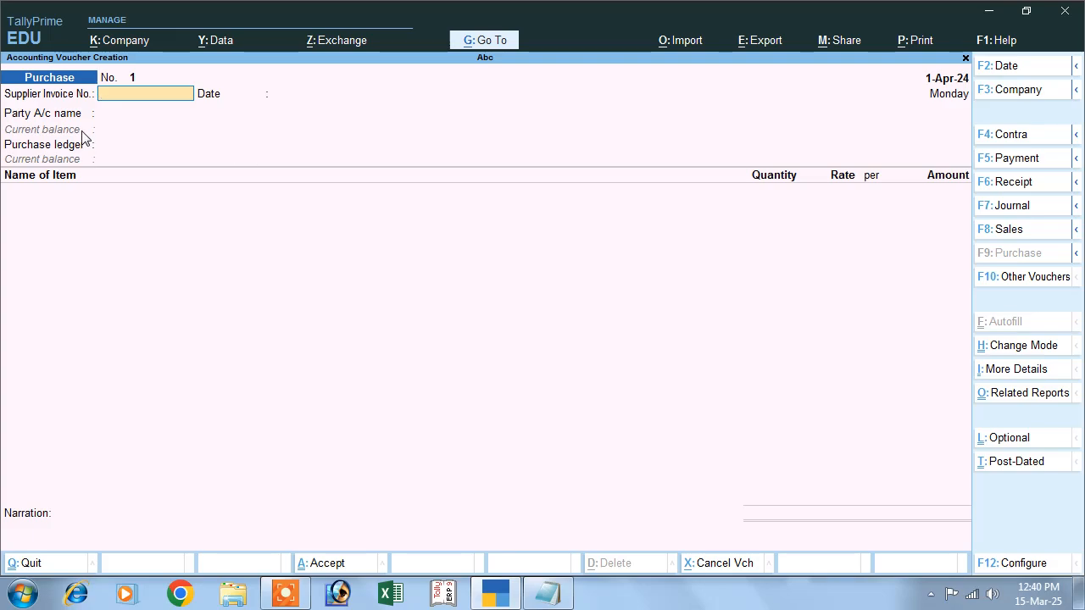
pyautogui.write('10')
pyautogui.press('Return')
pyautogui.press('Return')
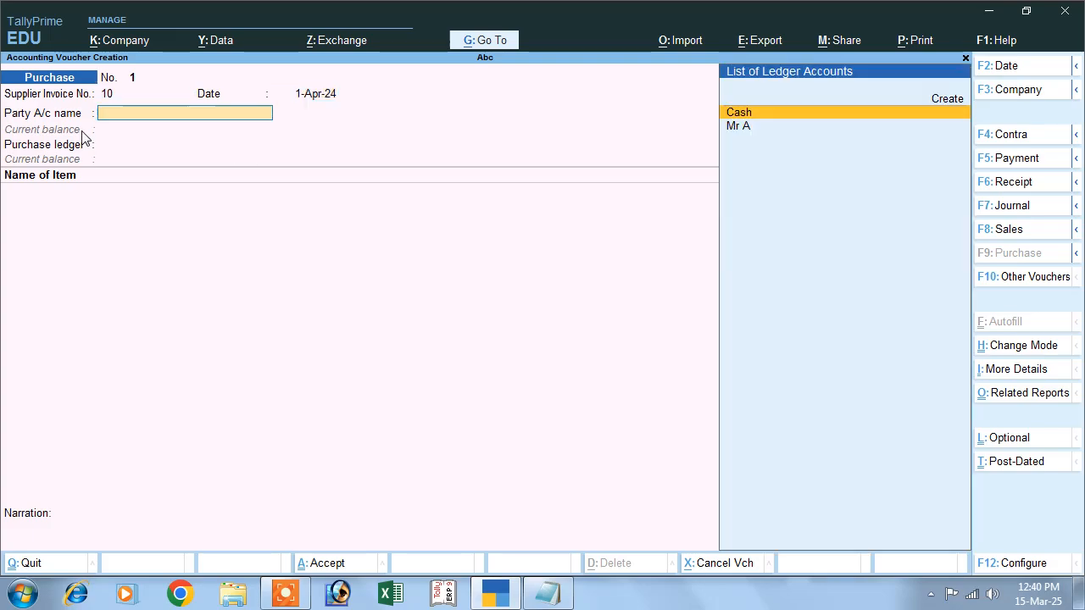
pyautogui.press('Down')
pyautogui.press('Return')
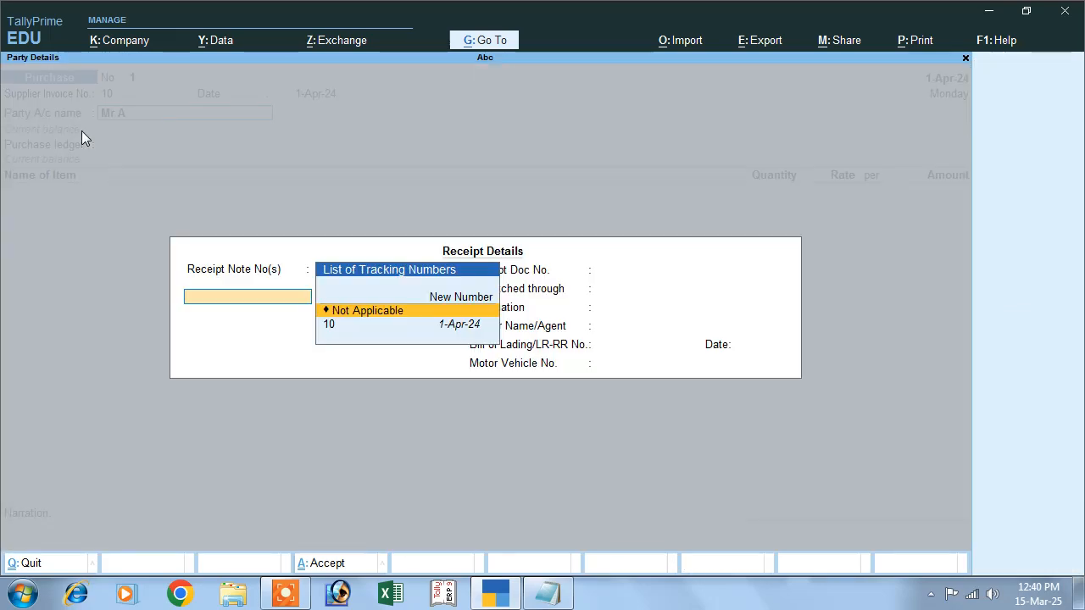
# Link the purchase voucher to receipt note 10 and leave the remaining receipt details blank.
pyautogui.press('Down')
pyautogui.press('Return')
pyautogui.press('Return')
pyautogui.press('Return')
pyautogui.press('Return')
pyautogui.press('Return')
pyautogui.press('Return')
pyautogui.press('Return')
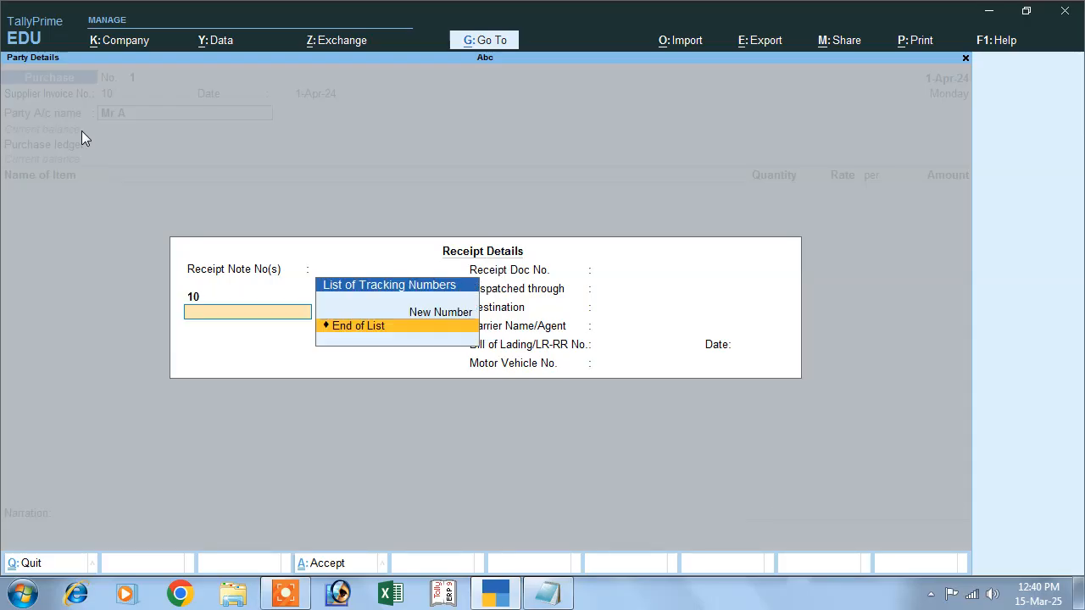
pyautogui.press('Return')
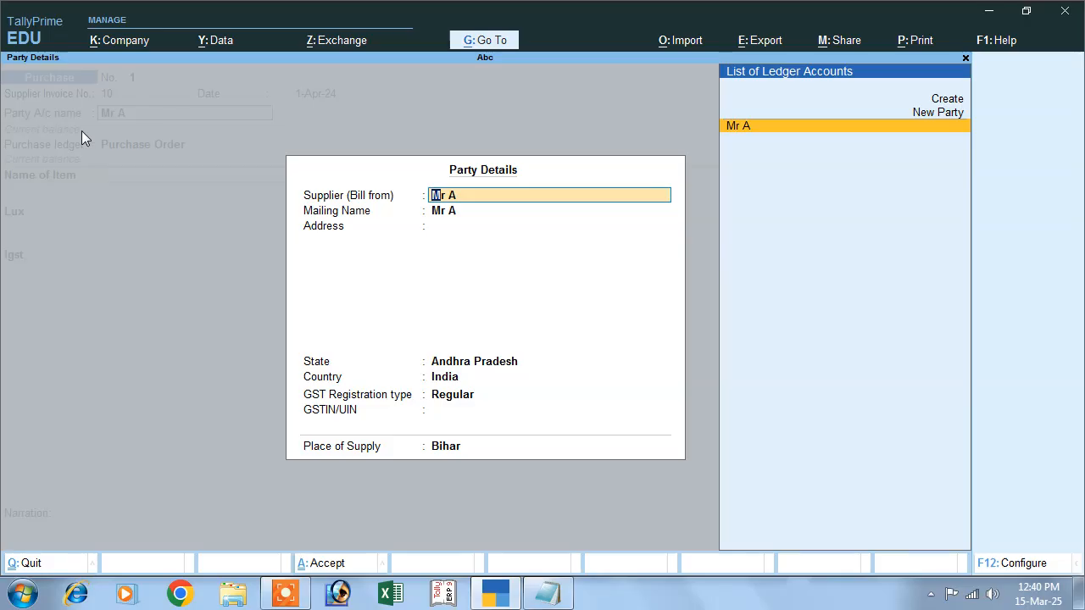
# Accept the purchase voucher's party details as filled in.
pyautogui.press('Return')
pyautogui.press('Return')
pyautogui.press('Return')
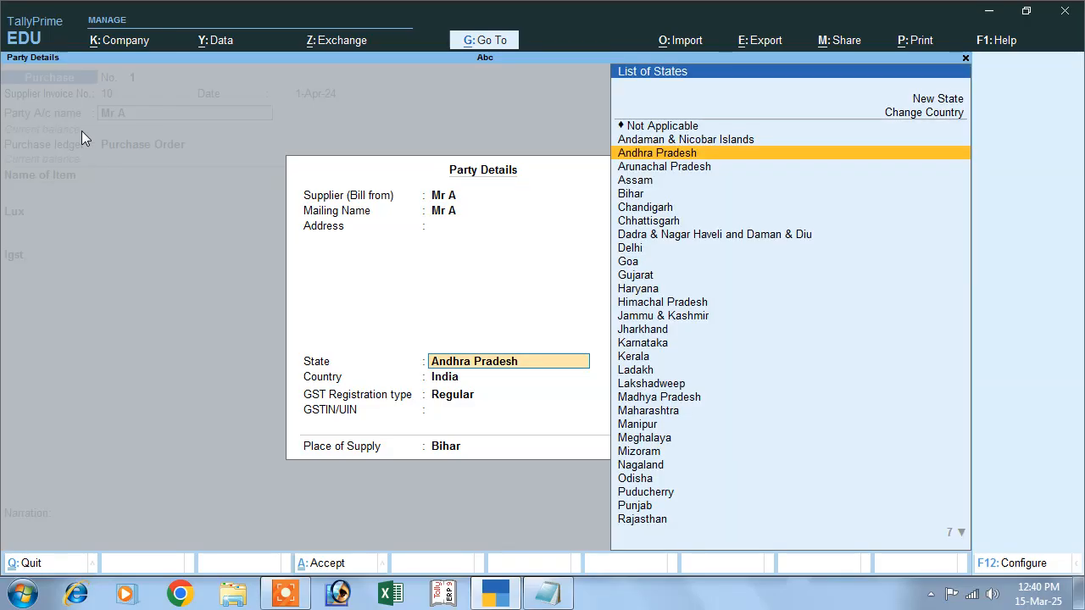
pyautogui.press('Return')
pyautogui.press('Return')
pyautogui.press('Return')
pyautogui.press('Return')
pyautogui.press('Return')
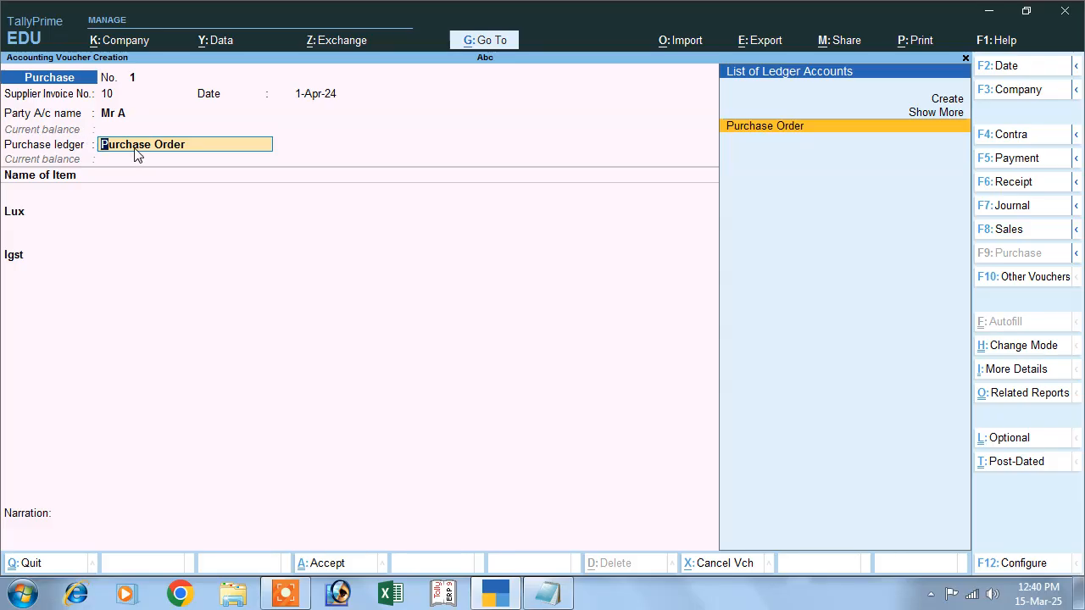
# Create a new purchase ledger named Purchase under the Purchase Accounts group.
pyautogui.click(944, 101)
pyautogui.write('P')
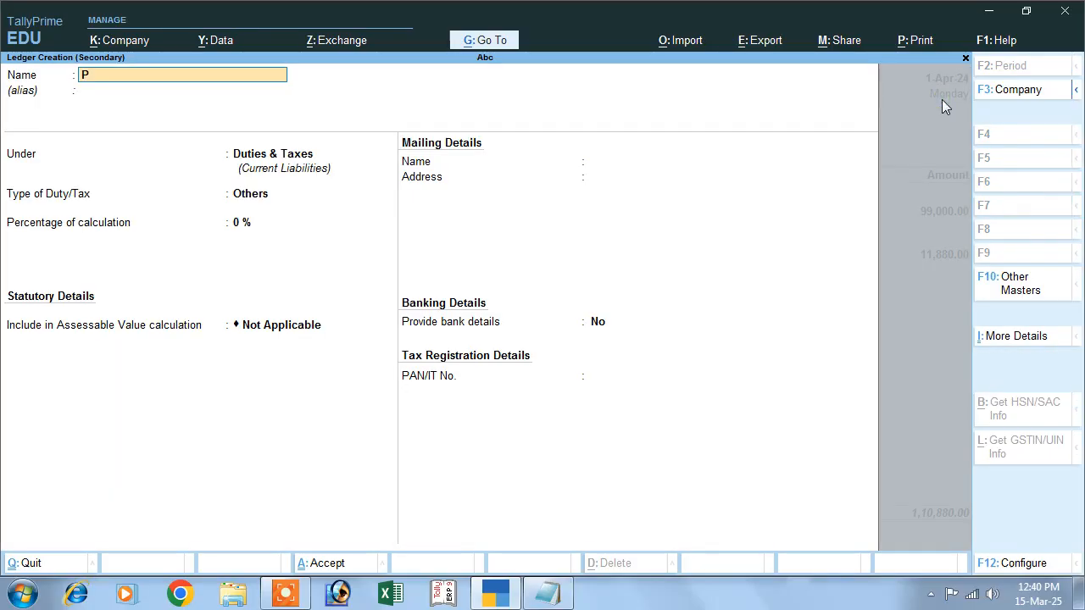
pyautogui.write('urchase')
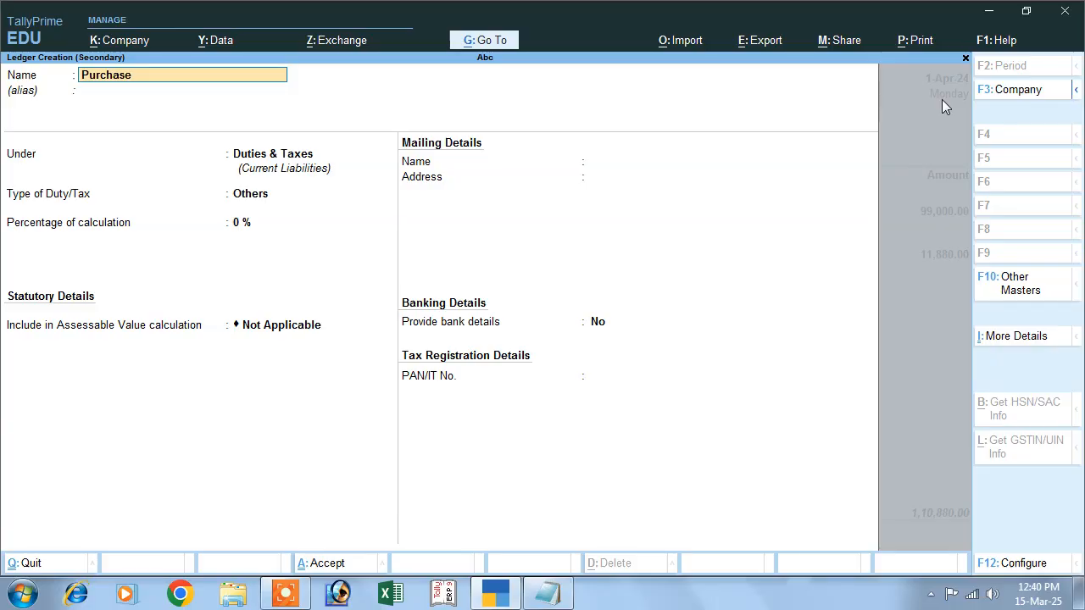
pyautogui.press('Return')
pyautogui.write('P')
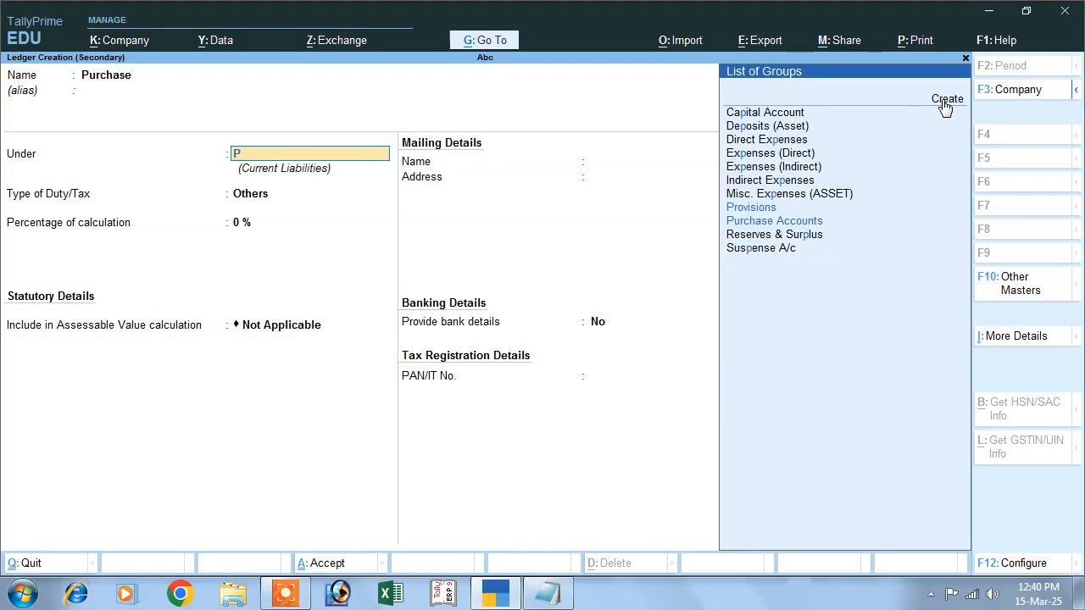
pyautogui.press('Down')
pyautogui.press('Return')
# Set the Purchase ledger's type of supply to Goods, keep its other defaults, and save it as the voucher's purchase ledger.
pyautogui.press('Return')
pyautogui.press('Return')
pyautogui.press('Return')
pyautogui.press('Return')
pyautogui.press('Return')
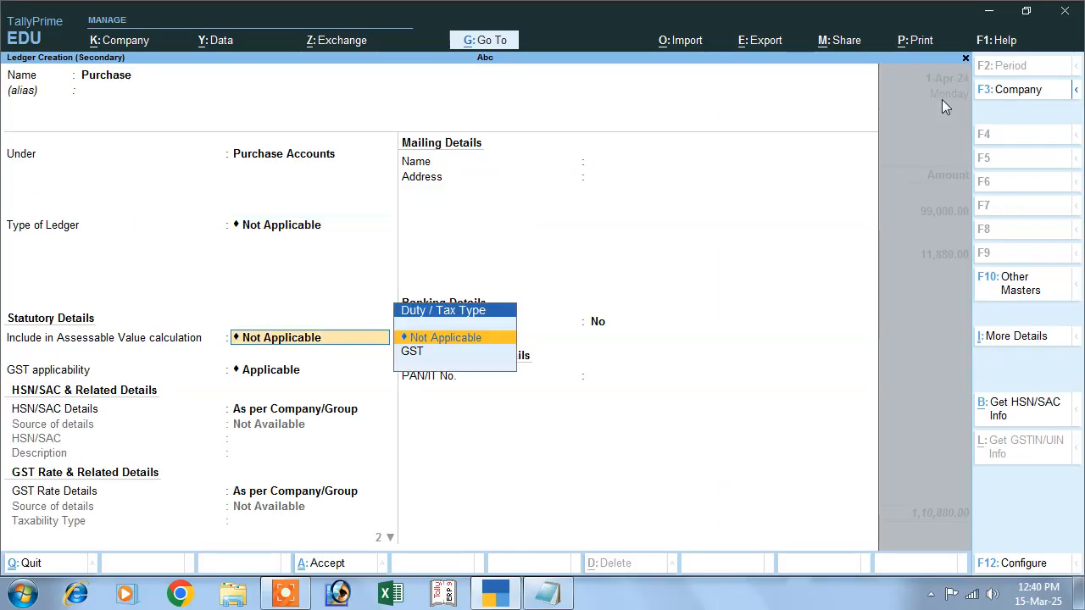
pyautogui.press('Up')
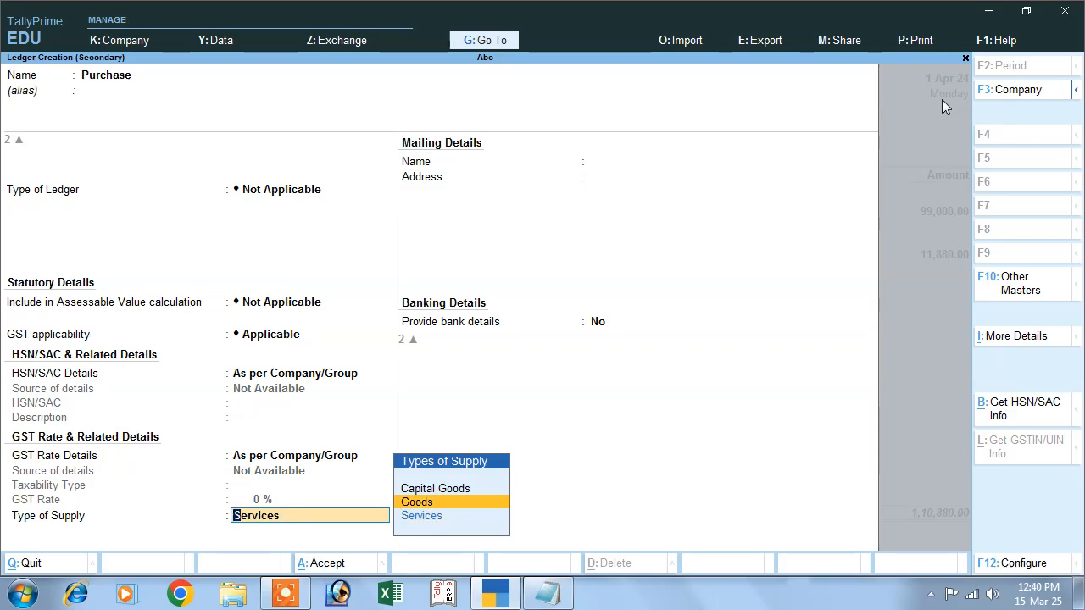
pyautogui.press('Return')
pyautogui.press('Return')
pyautogui.press('Return')
pyautogui.press('Return')
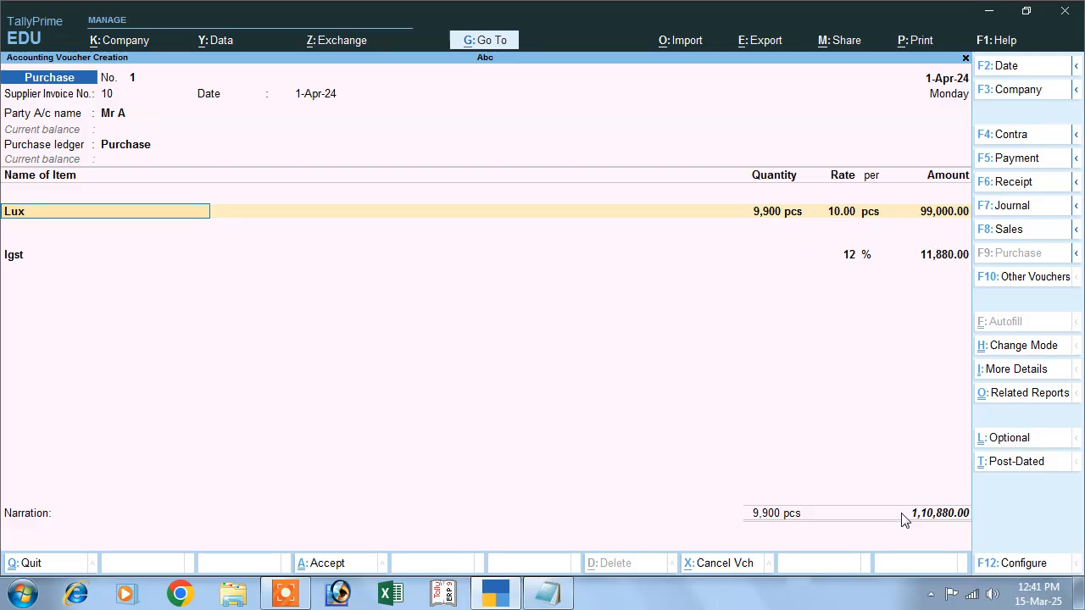
# Keep the purchase voucher's Lux and 12% Igst lines and set the GST/e-Way Bill details option to No.
pyautogui.press('Down')
pyautogui.press('Down')
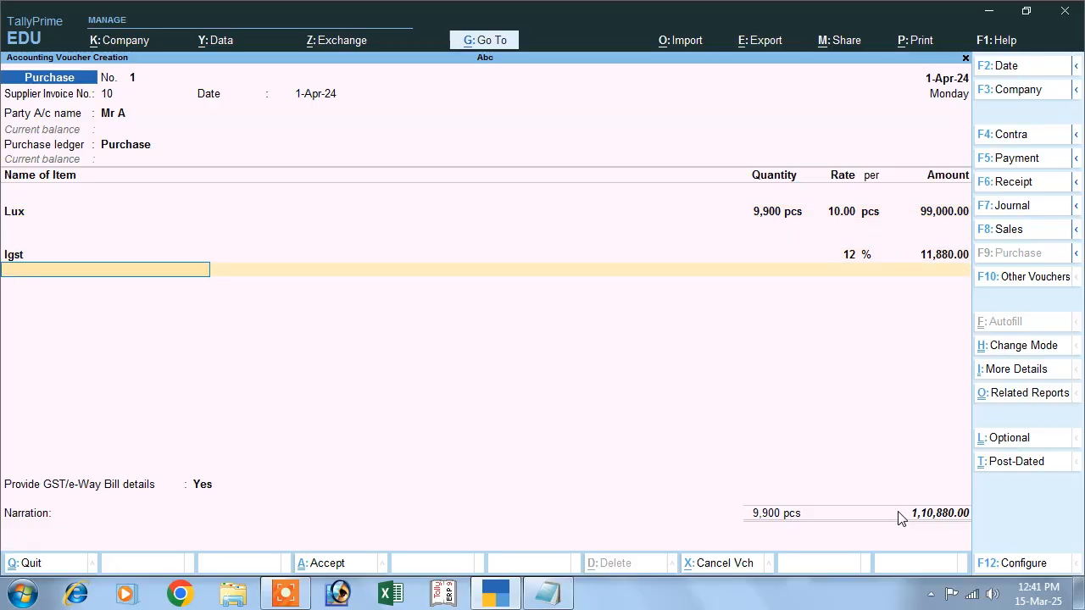
pyautogui.press('Return')
pyautogui.press('Up')
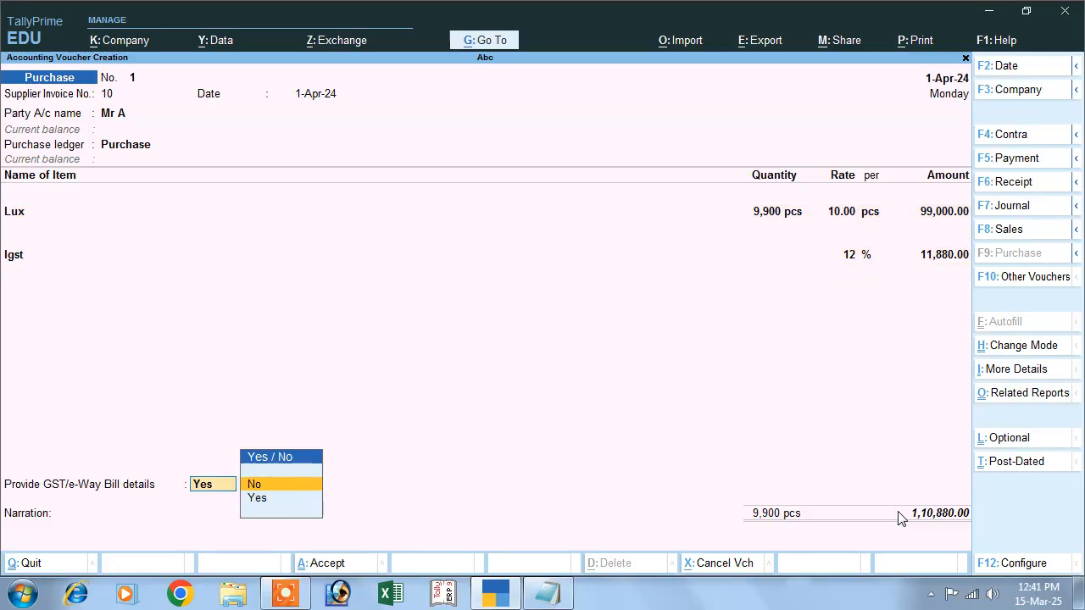
pyautogui.press('Return')
# Record the bill as New Ref 10 for 1,10,880 without credit days and save the purchase voucher.
pyautogui.press('Return')
pyautogui.press('Return')
pyautogui.press('Return')
pyautogui.press('Return')
pyautogui.press('Return')
pyautogui.press('Return')
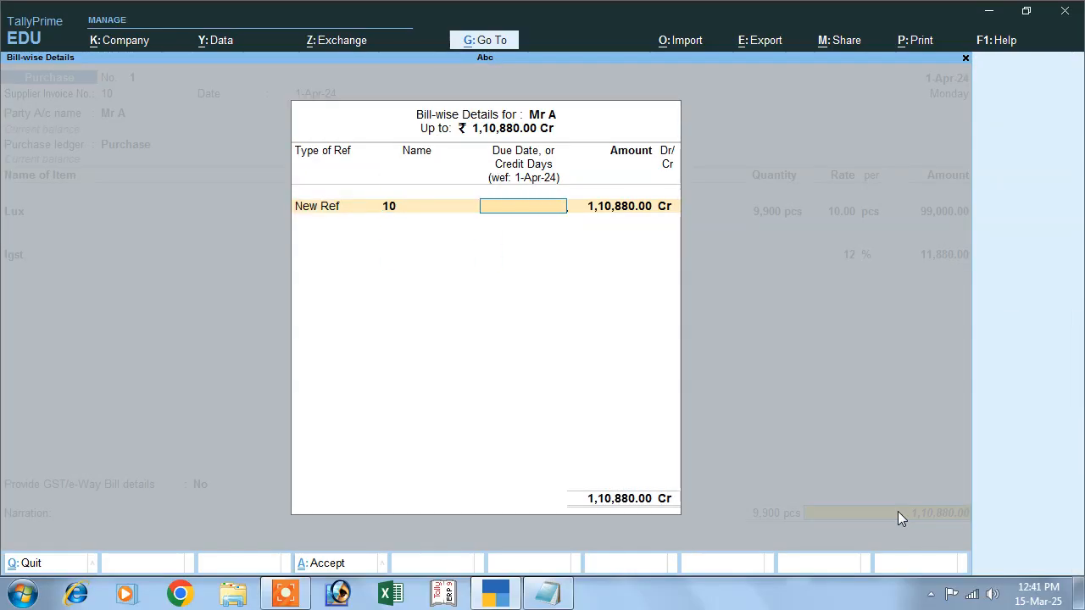
pyautogui.press('Return')
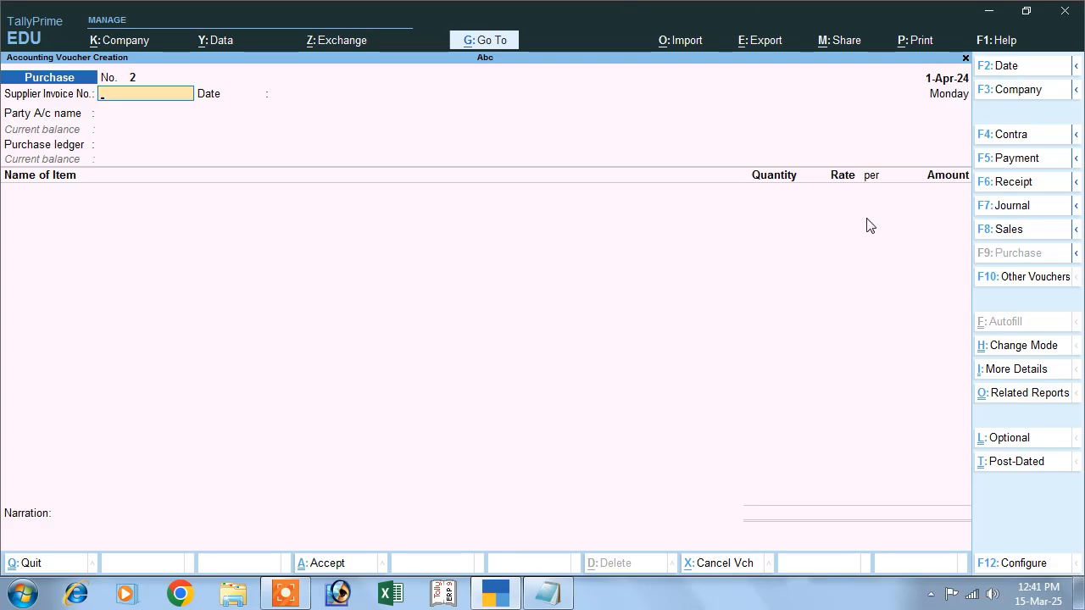
# Start a payment voucher and debit the supplier's account with 1,10,880.
pyautogui.click(1005, 158)
pyautogui.click(735, 139)
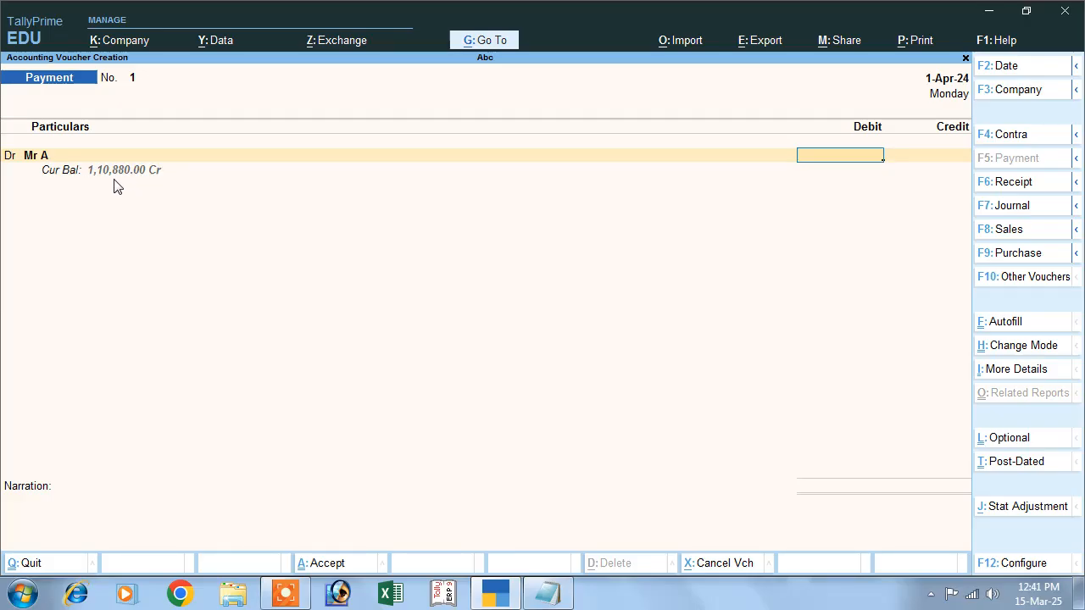
pyautogui.write('1,10,')
pyautogui.write('880')
pyautogui.press('Return')
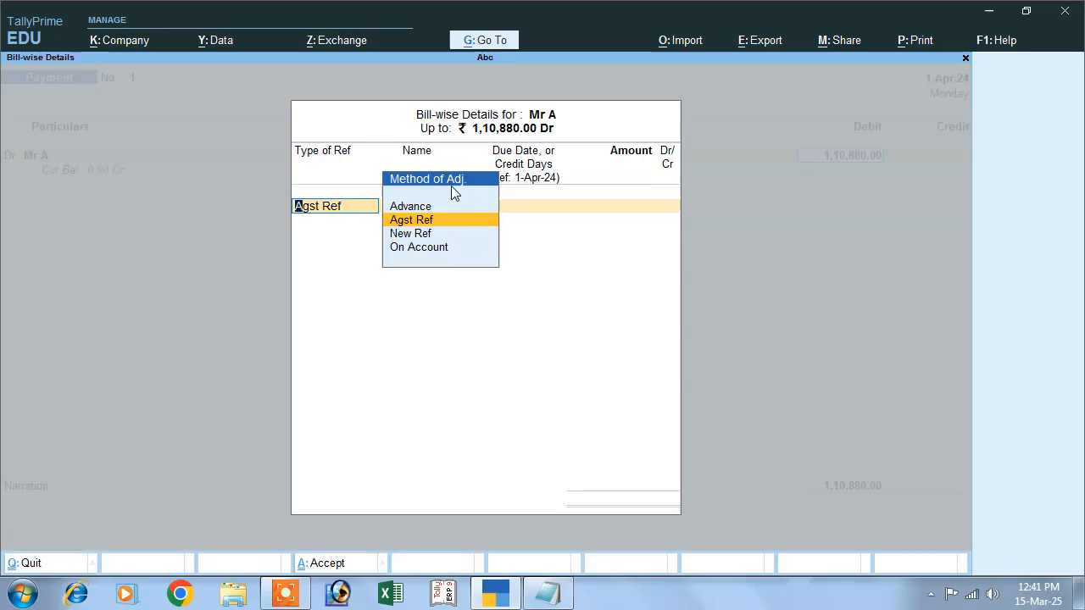
# Settle the payment as Agst Ref against pending bill 10 for the full amount.
pyautogui.click(407, 221)
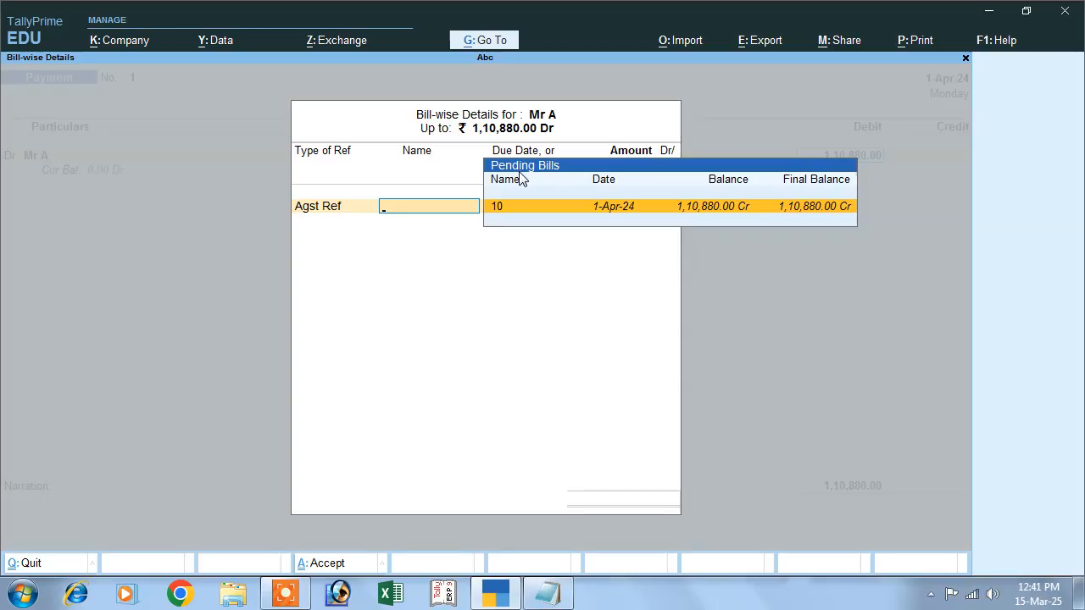
pyautogui.press('Return')
pyautogui.press('Return')
pyautogui.press('Return')
pyautogui.press('Return')
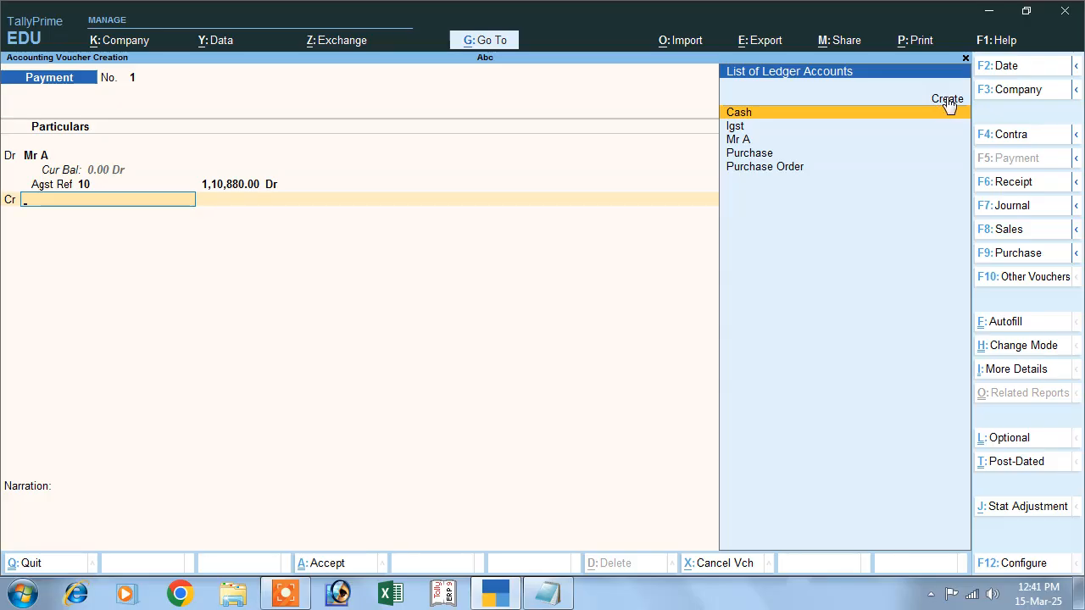
# Credit Cash with 1,10,880, leave the narration blank and save the payment voucher.
pyautogui.click(739, 112)
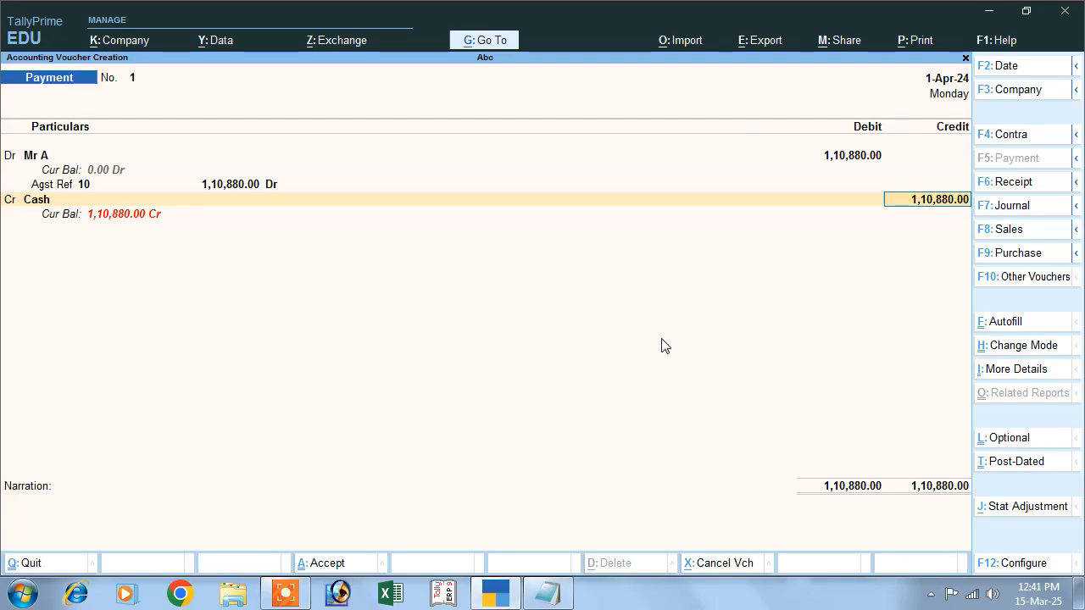
pyautogui.press('Return')
pyautogui.press('Return')
pyautogui.press('Return')
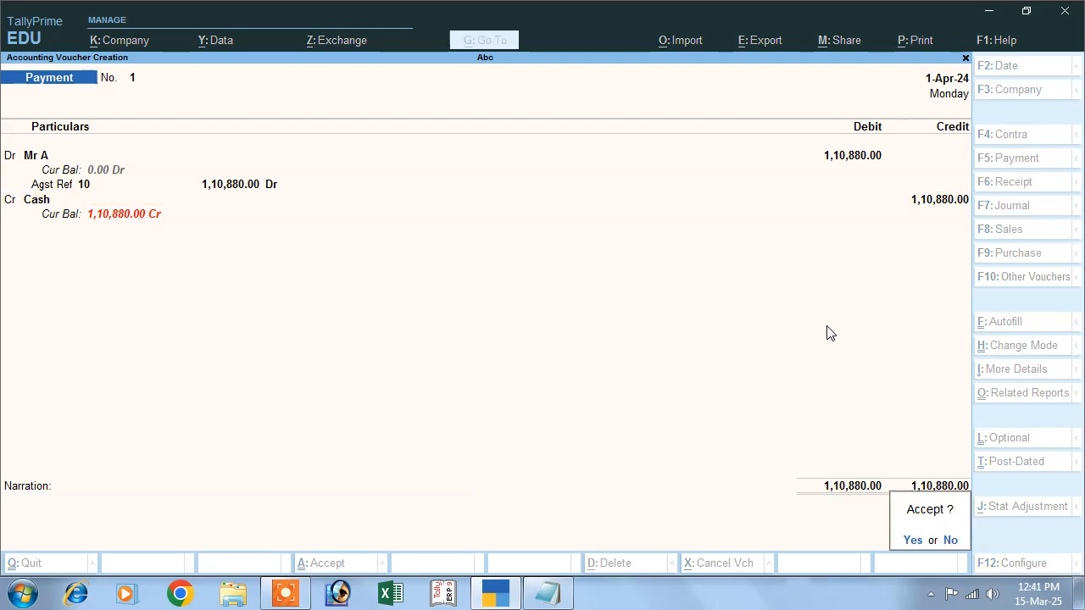
pyautogui.press('Return')
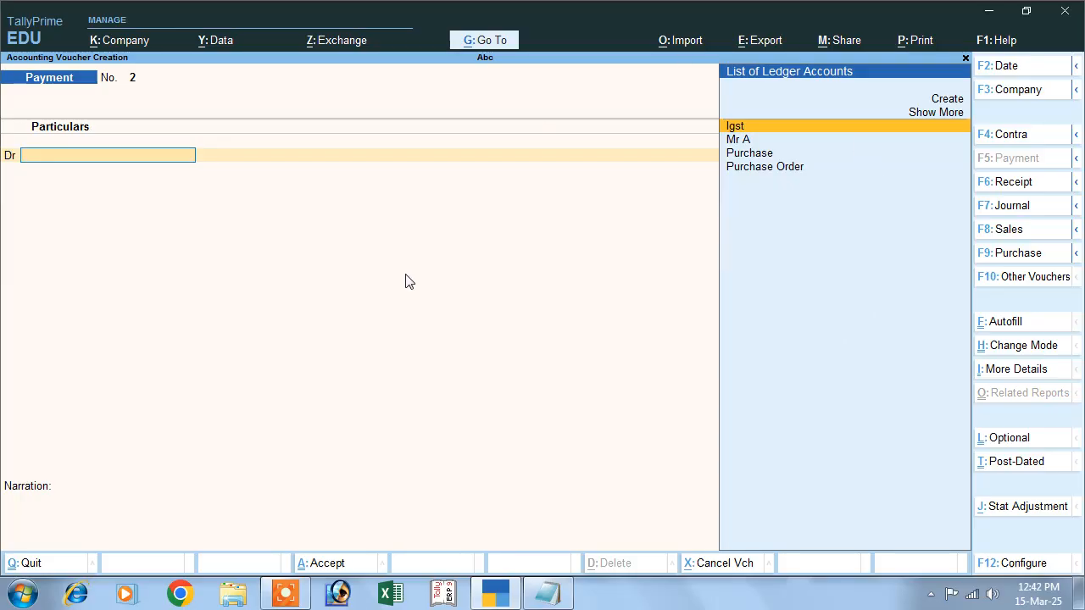
# Leave voucher entry and examine the recorded vouchers in the Day Book.
pyautogui.press('Escape')
pyautogui.press('y')
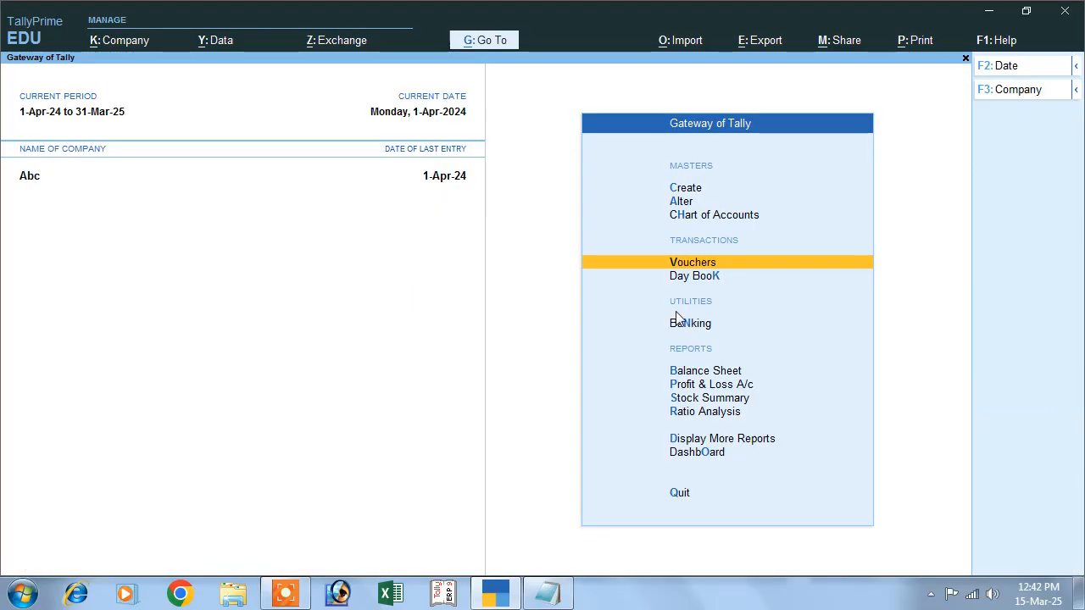
pyautogui.click(701, 288)
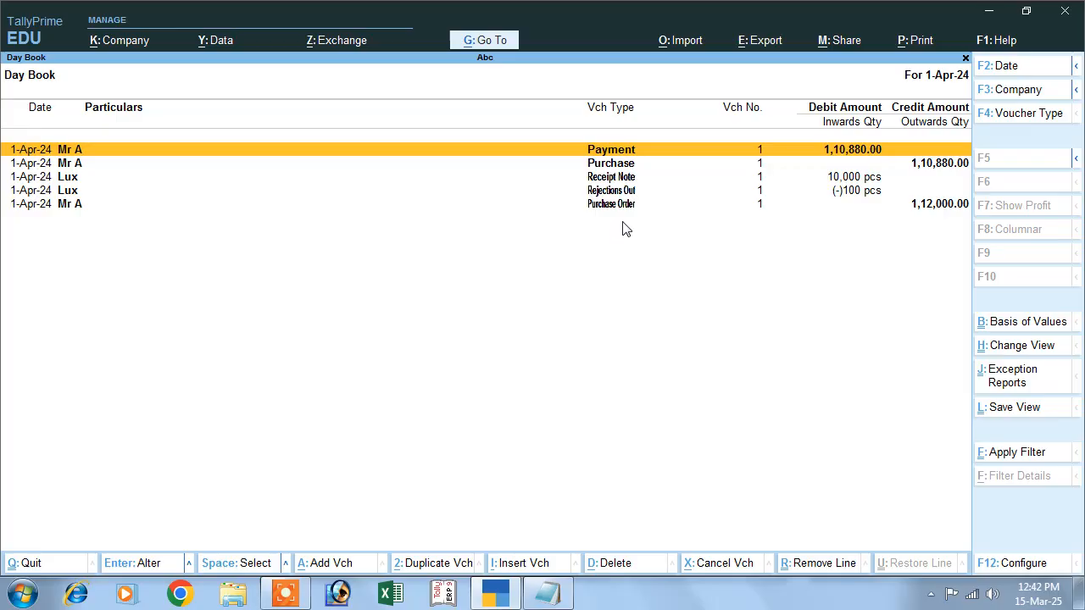
pyautogui.press('Escape')
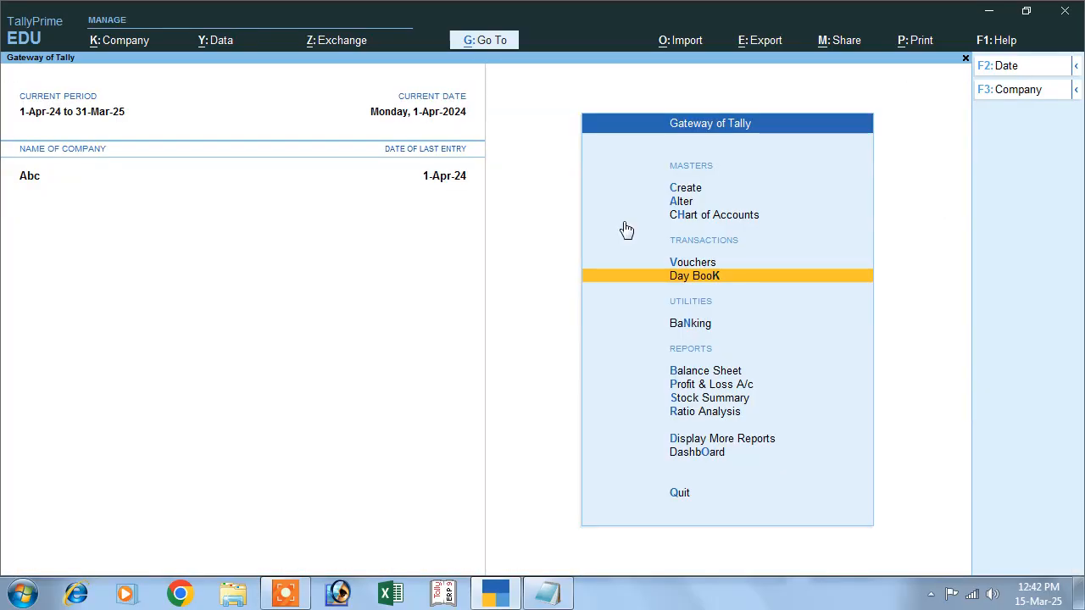